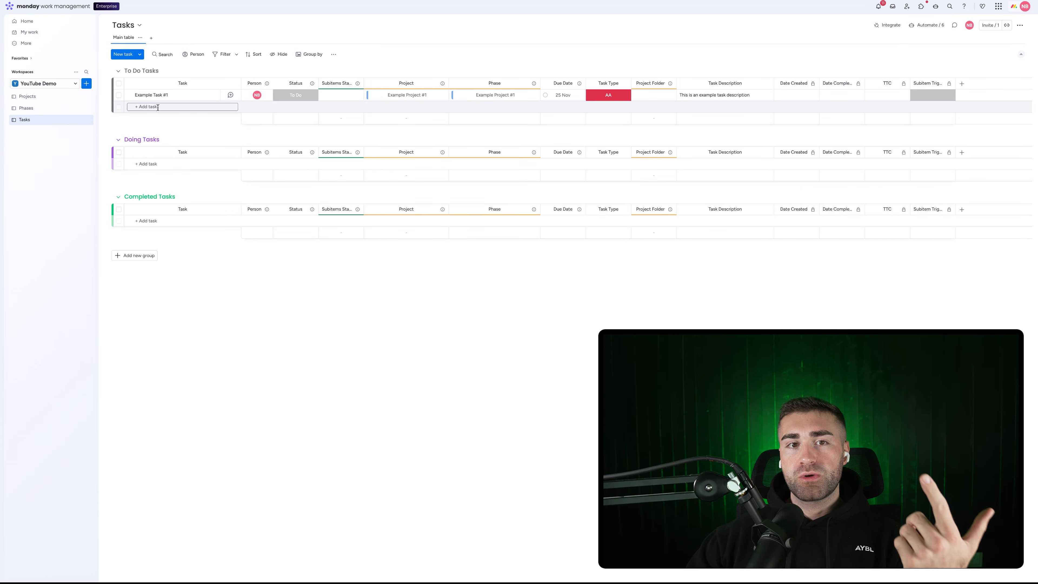
# Post a checklist update on Example Task #1 with the items "this needs to be done" and "and also this".
pyautogui.click(230, 95)
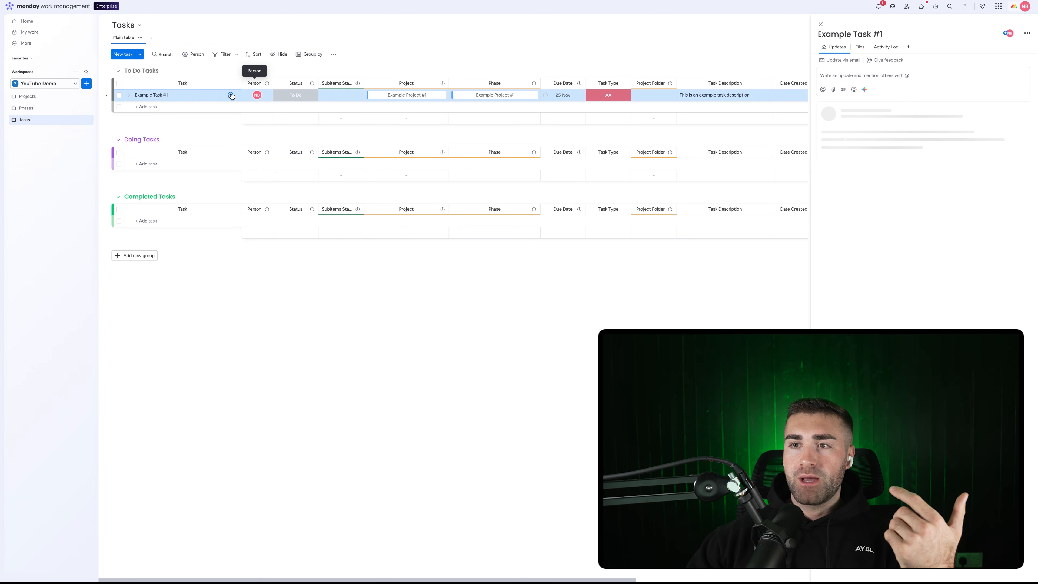
pyautogui.click(933, 79)
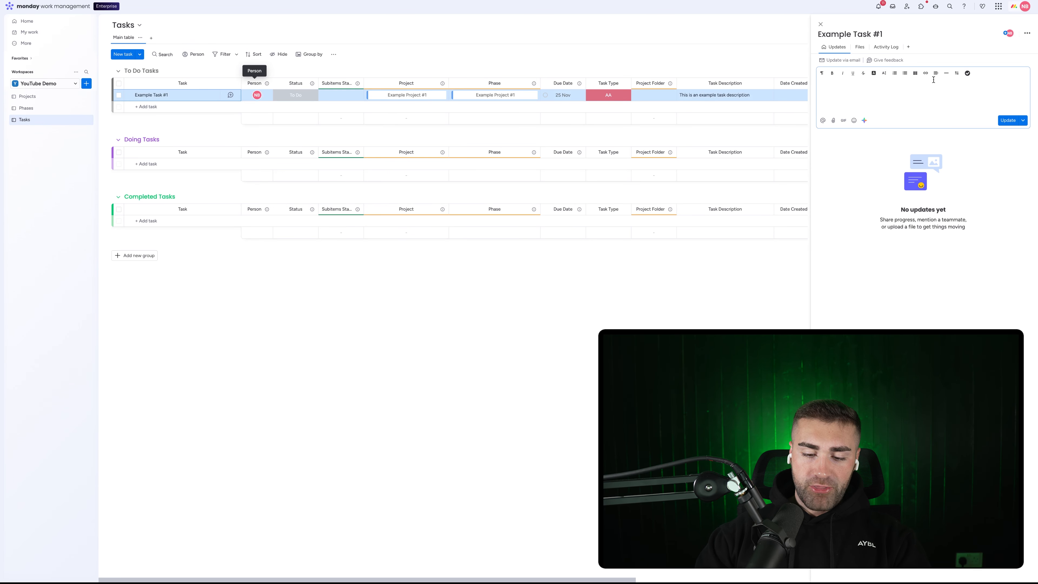
pyautogui.click(967, 74)
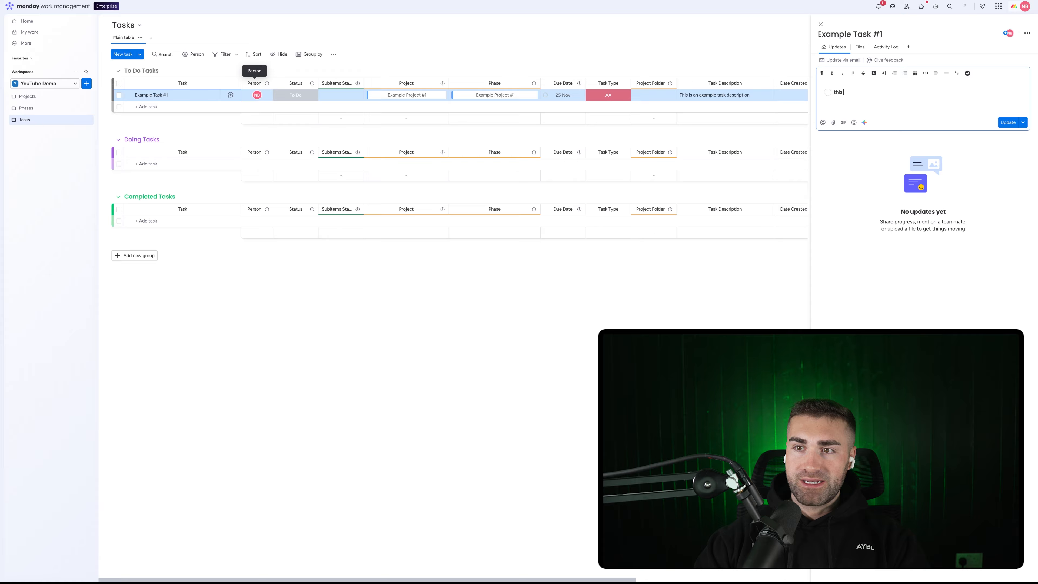
pyautogui.write('eeds to be don')
pyautogui.press('Return')
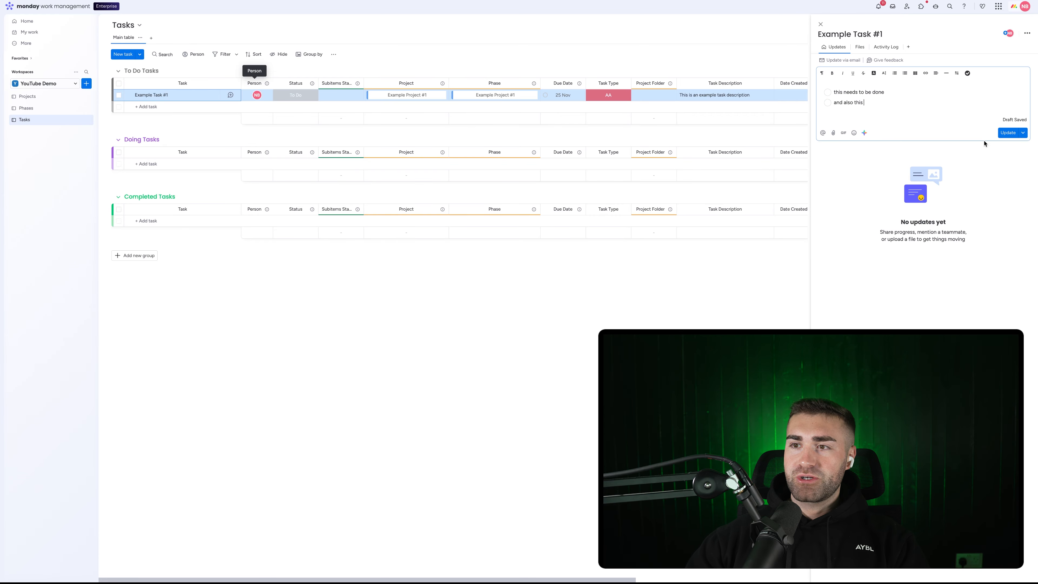
pyautogui.click(1004, 134)
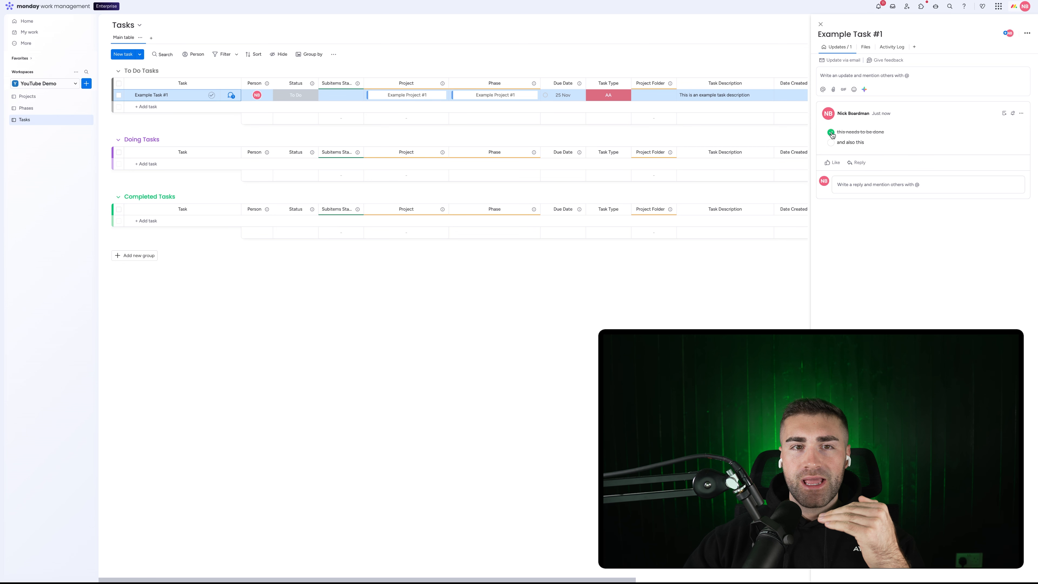
# Reload the board to check Example Task #1's checklist indicator and close the task's update panel.
pyautogui.press('super+r')
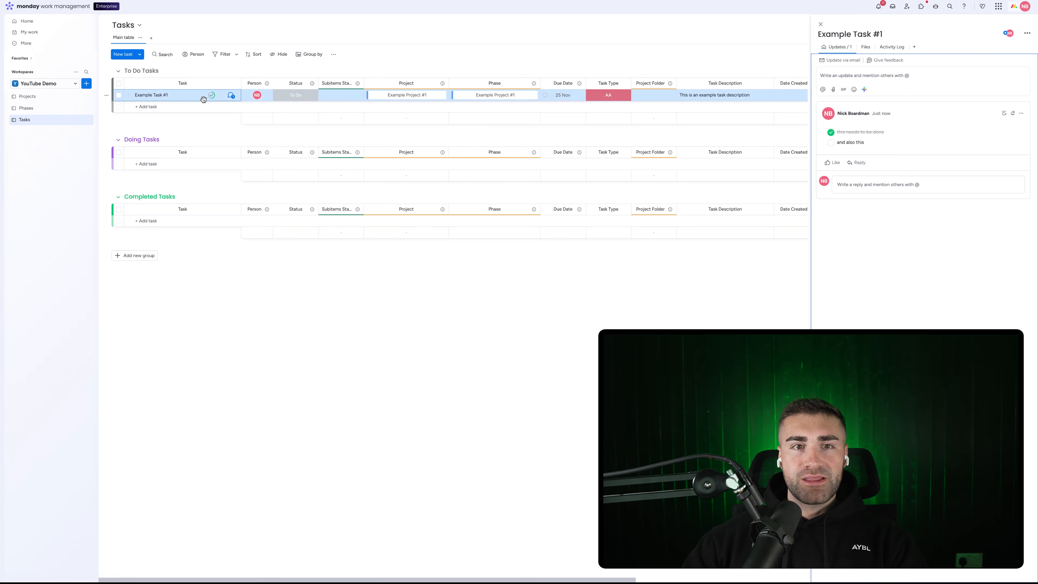
pyautogui.moveTo(211, 96)
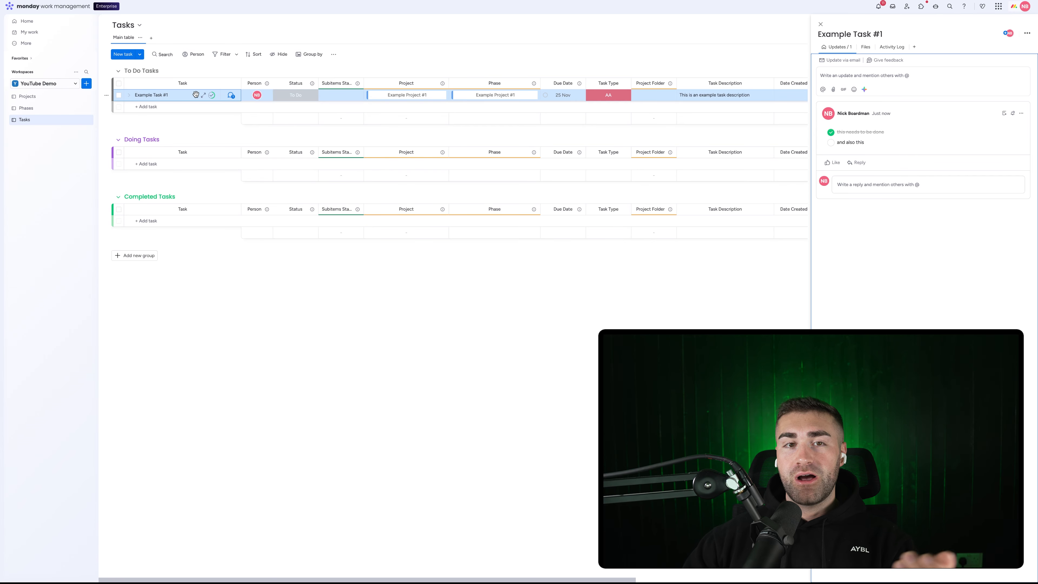
pyautogui.click(820, 24)
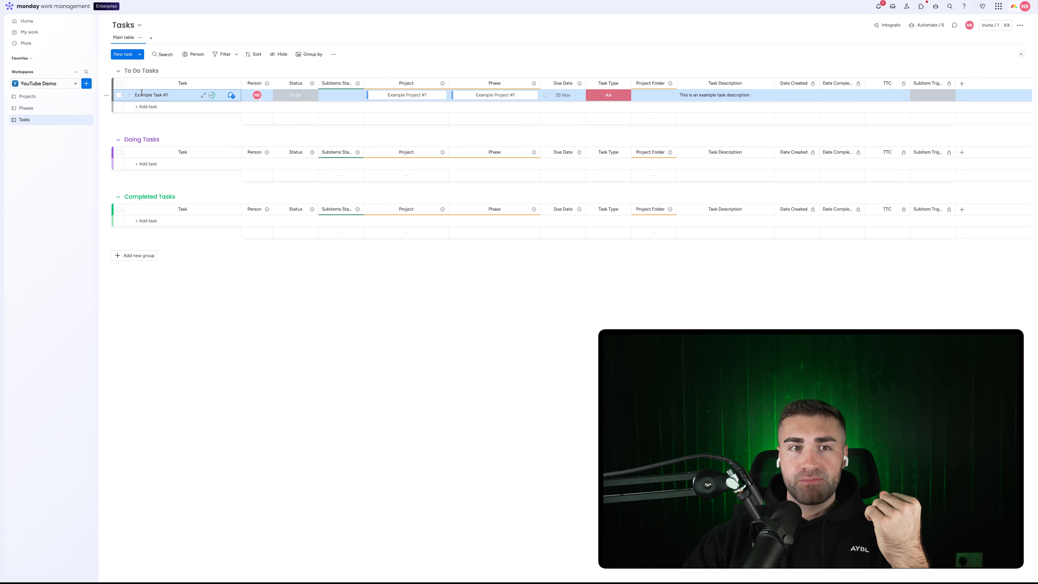
# Add a subitem named "this is a subitem" under Example Task #1.
pyautogui.click(129, 95)
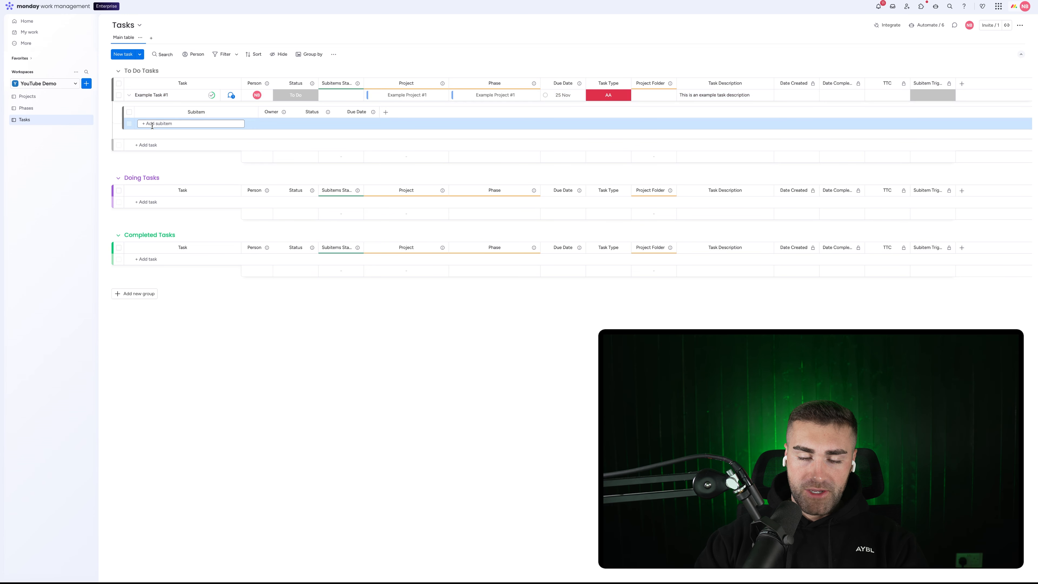
pyautogui.write('this is a subitem')
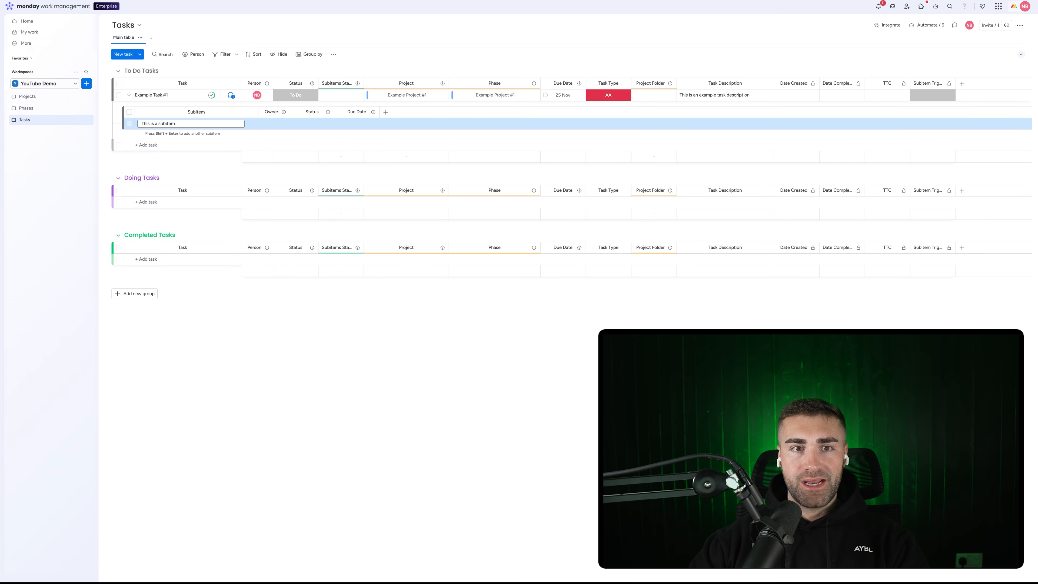
pyautogui.press('Return')
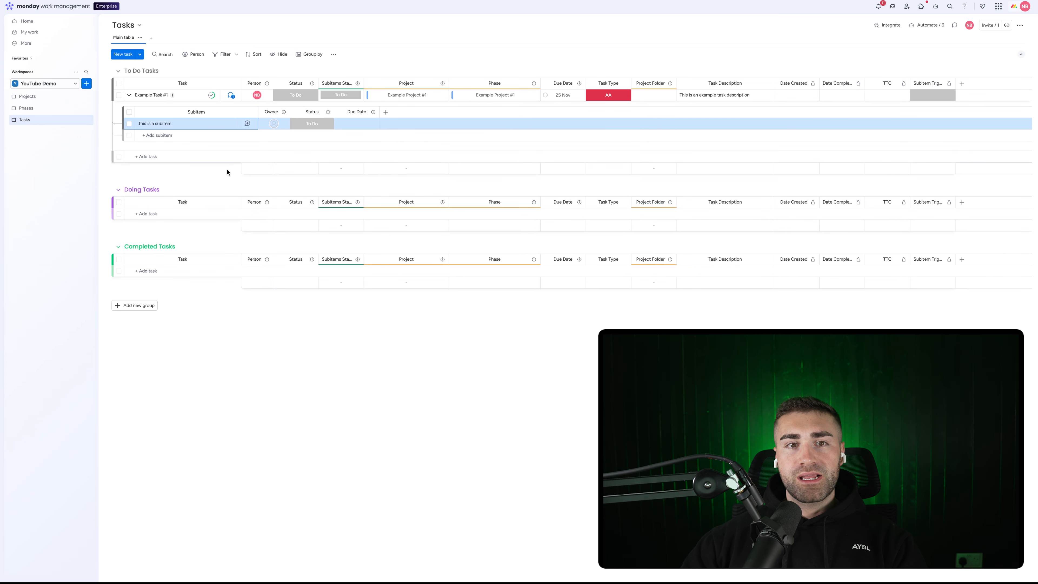
# Post a checklist update on the new subitem with the items "step 1", "step 2" and "step 3".
pyautogui.click(248, 123)
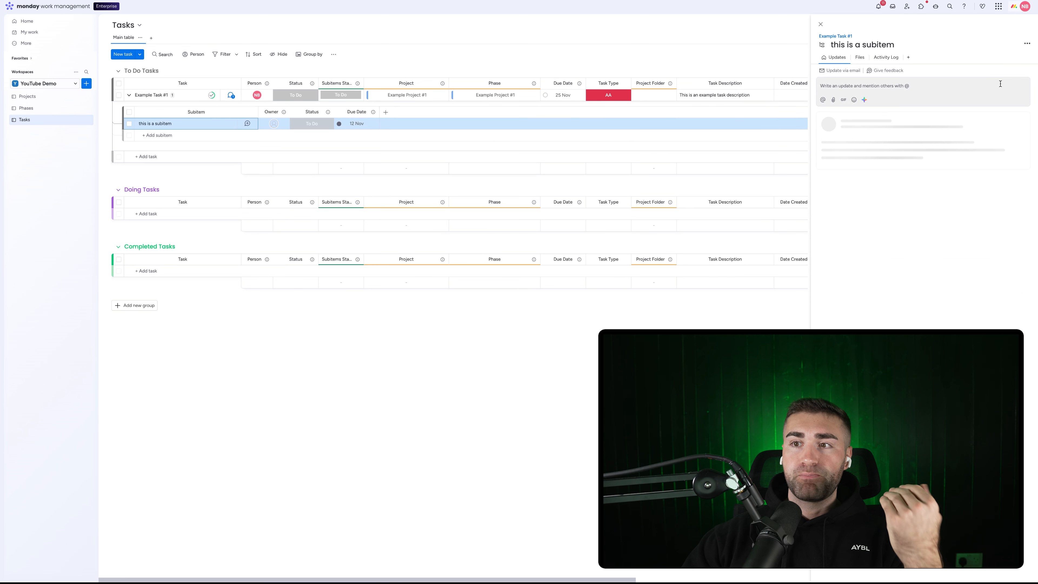
pyautogui.click(986, 86)
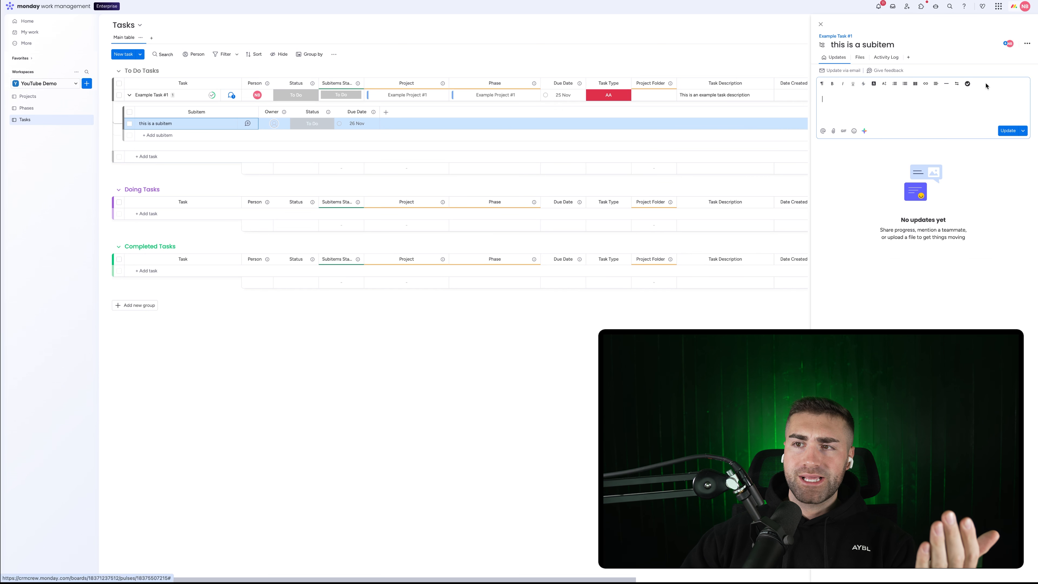
pyautogui.click(967, 84)
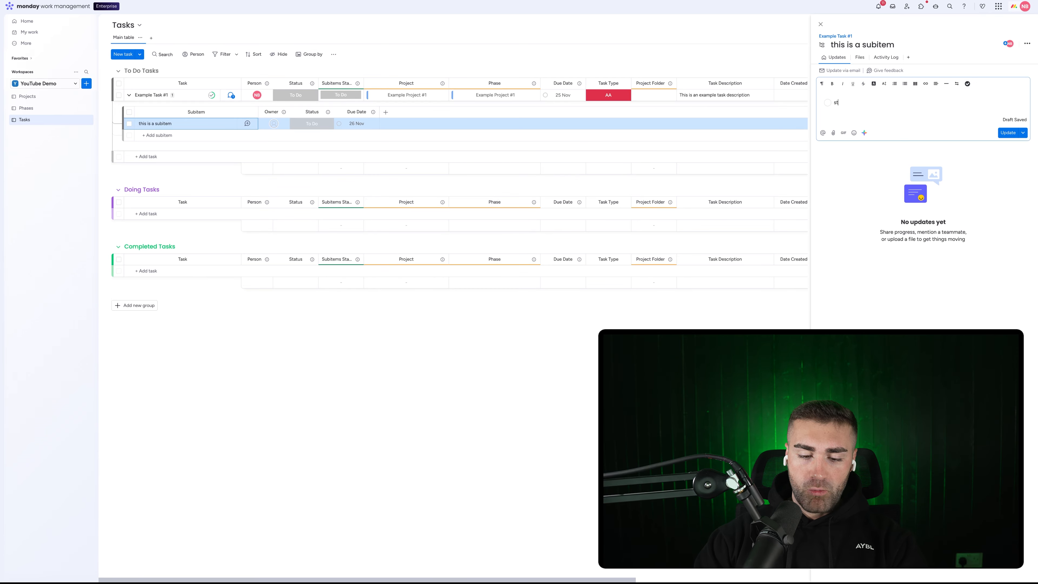
pyautogui.write('step 1')
pyautogui.press('Return')
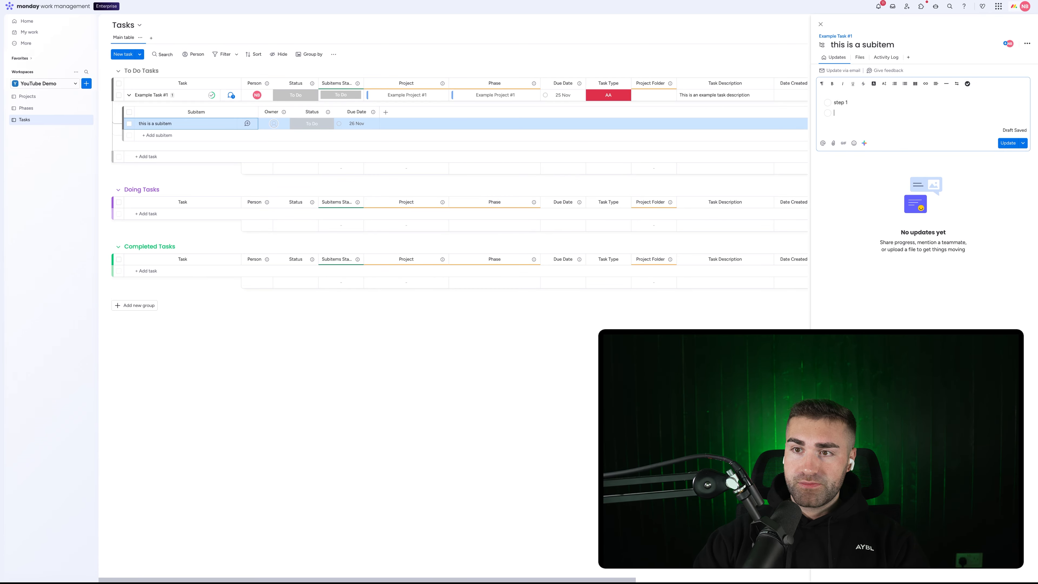
pyautogui.write('step 2')
pyautogui.press('Return')
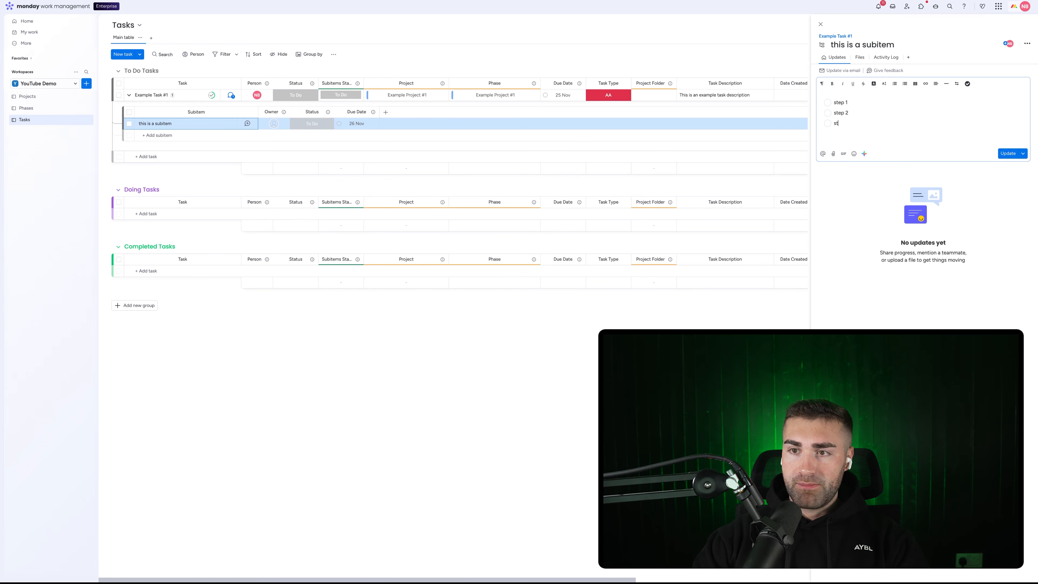
pyautogui.click(1007, 154)
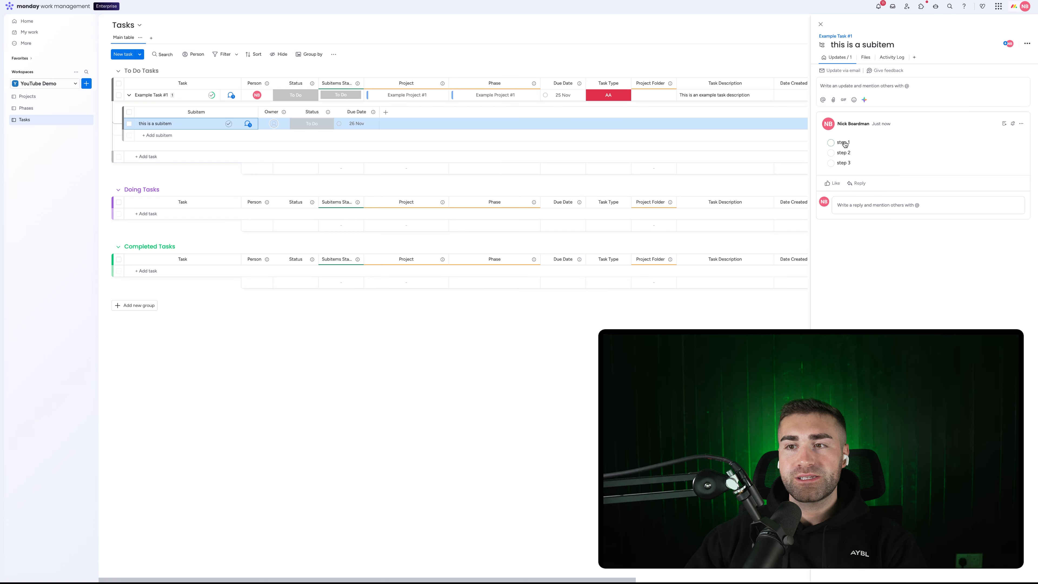
# Check off step 1, step 2 and step 3 in the subitem's checklist update.
pyautogui.click(830, 143)
pyautogui.click(830, 152)
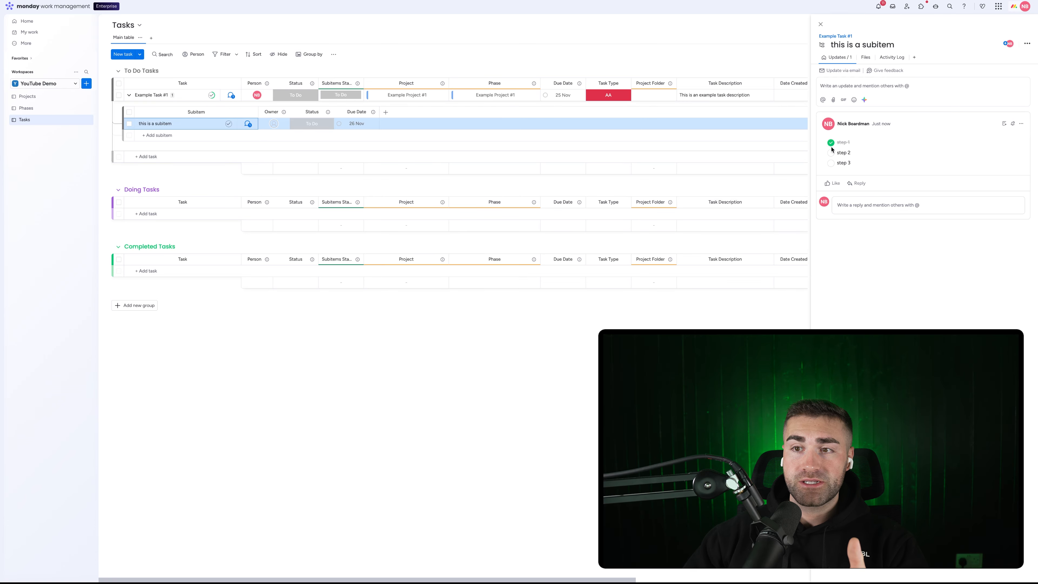
pyautogui.click(831, 163)
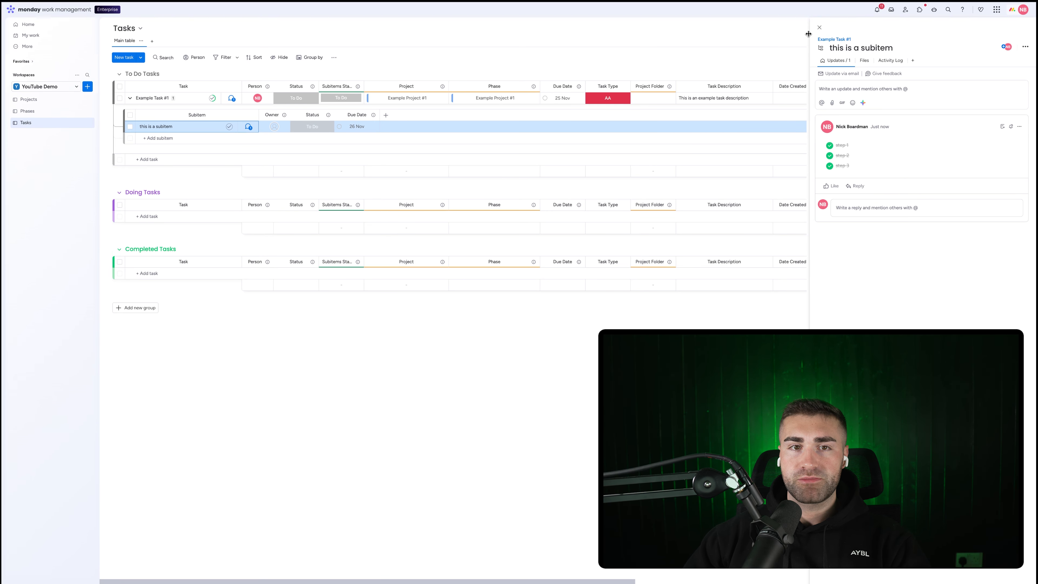
# Reload the board, expand Example Task #1's subitems and close the update panel to examine the subitem's checklist indicator.
pyautogui.press('super+r')
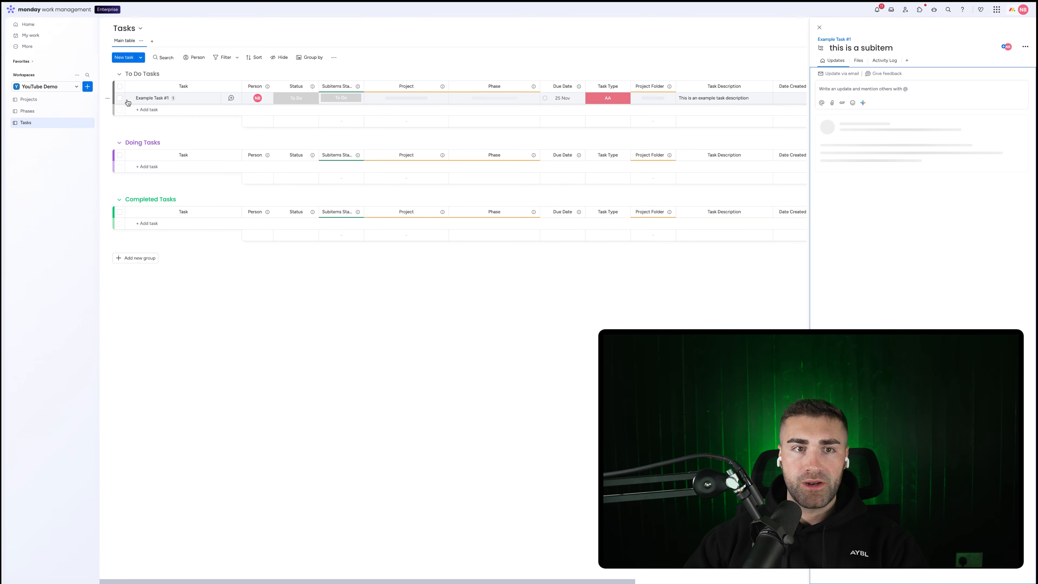
pyautogui.click(130, 98)
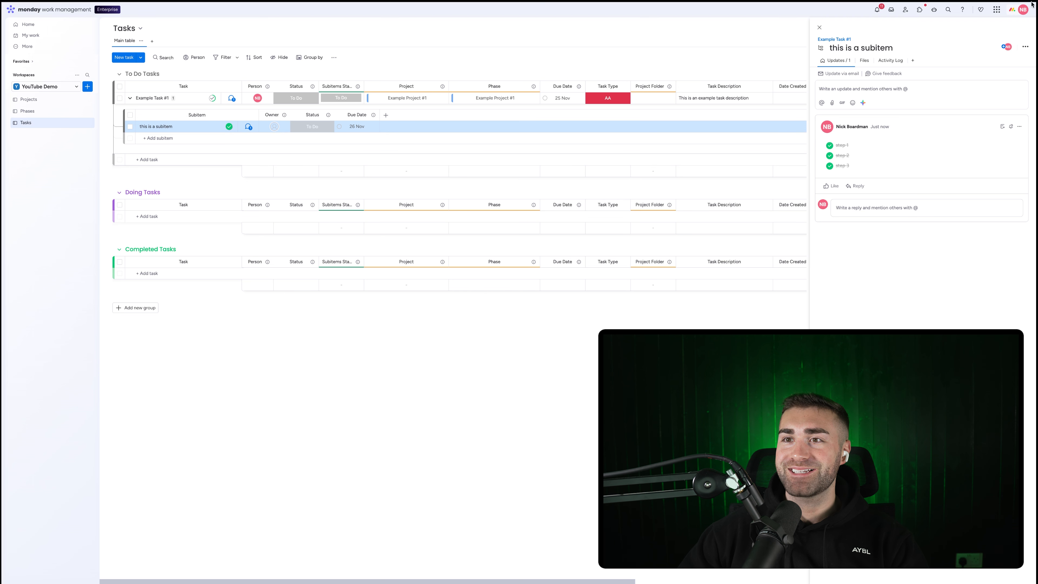
pyautogui.click(819, 27)
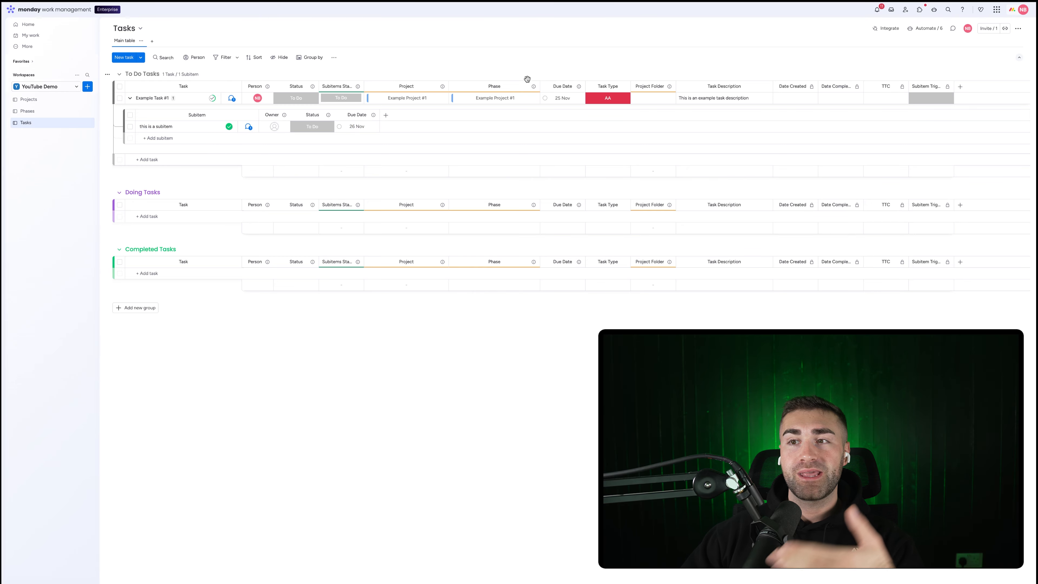
pyautogui.moveTo(229, 126)
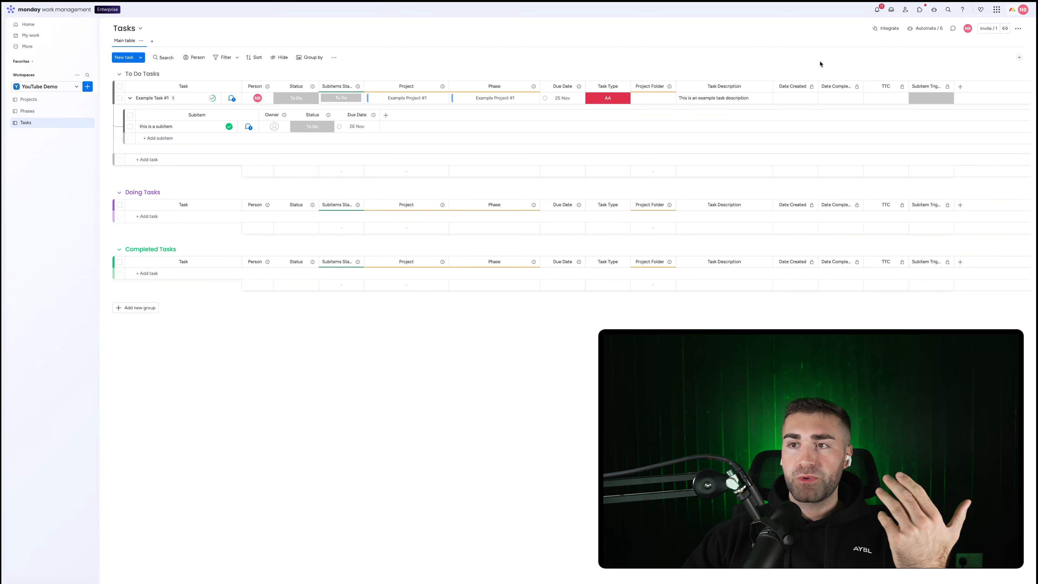
# Start a new board automation that creates an update when a subitem is created.
pyautogui.click(924, 29)
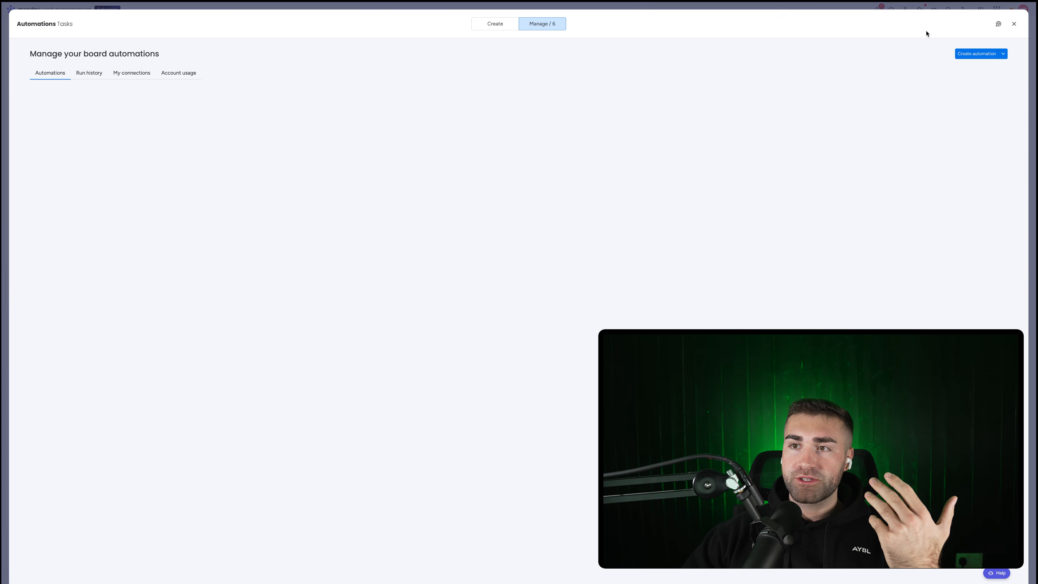
pyautogui.click(960, 54)
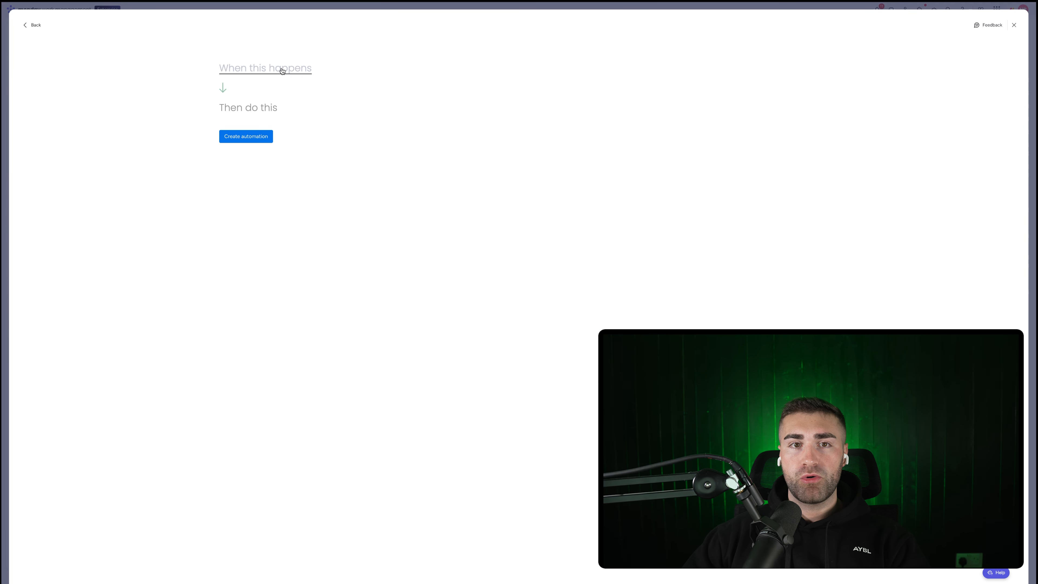
pyautogui.click(282, 71)
pyautogui.write('subit')
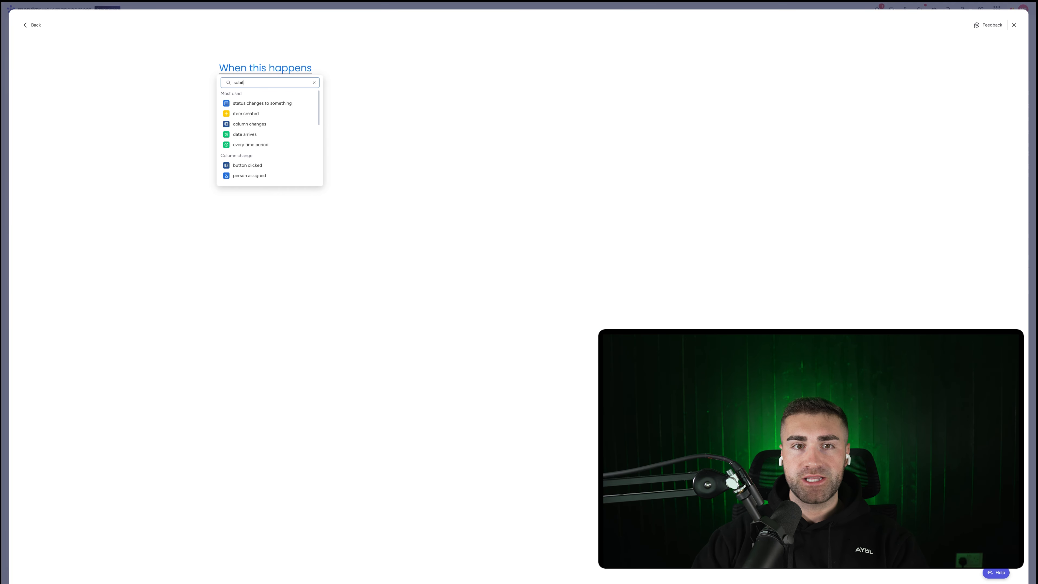
pyautogui.write('em')
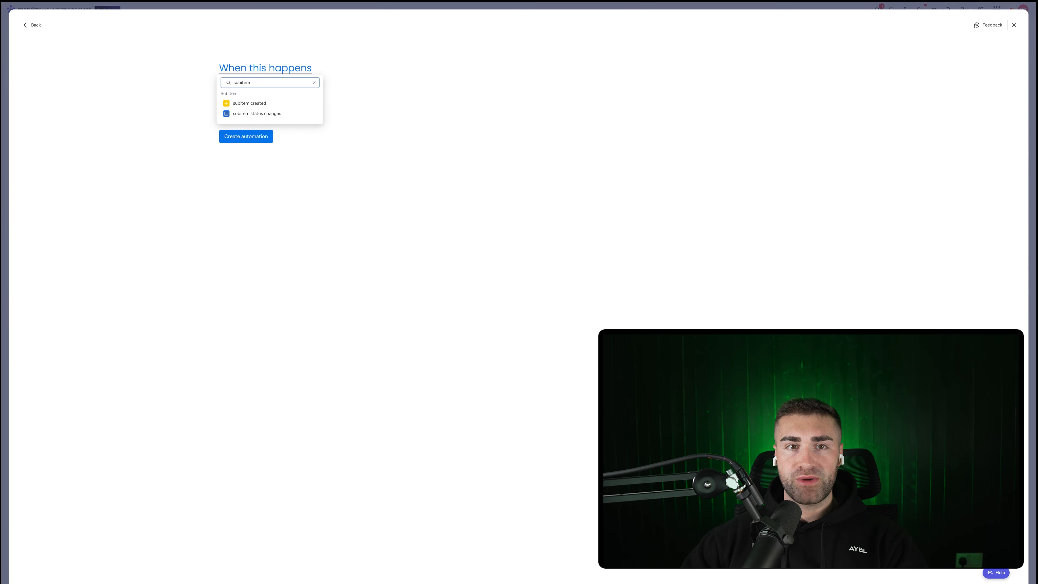
pyautogui.click(267, 102)
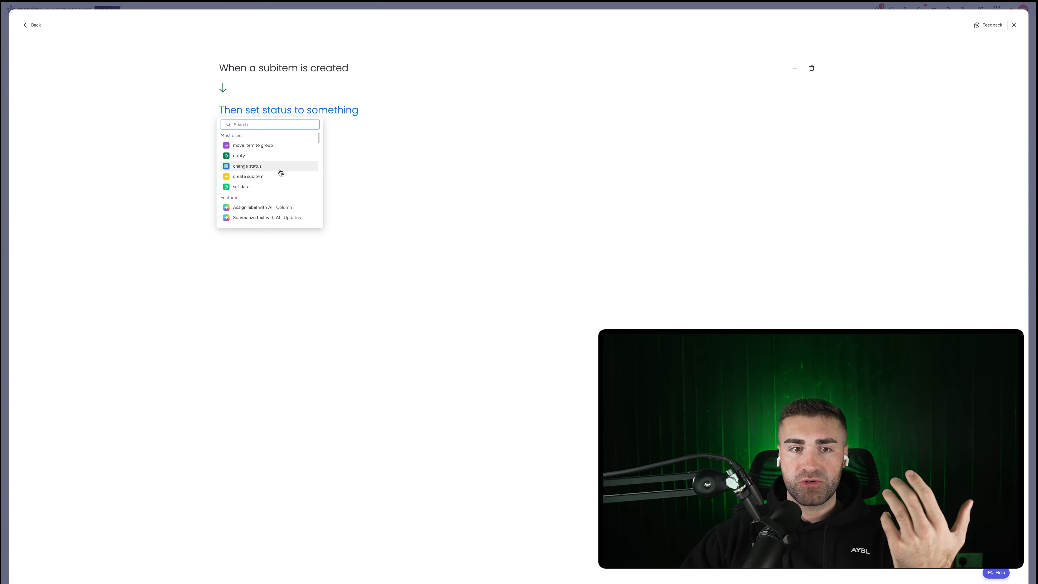
pyautogui.scroll(-5, 273, 180)
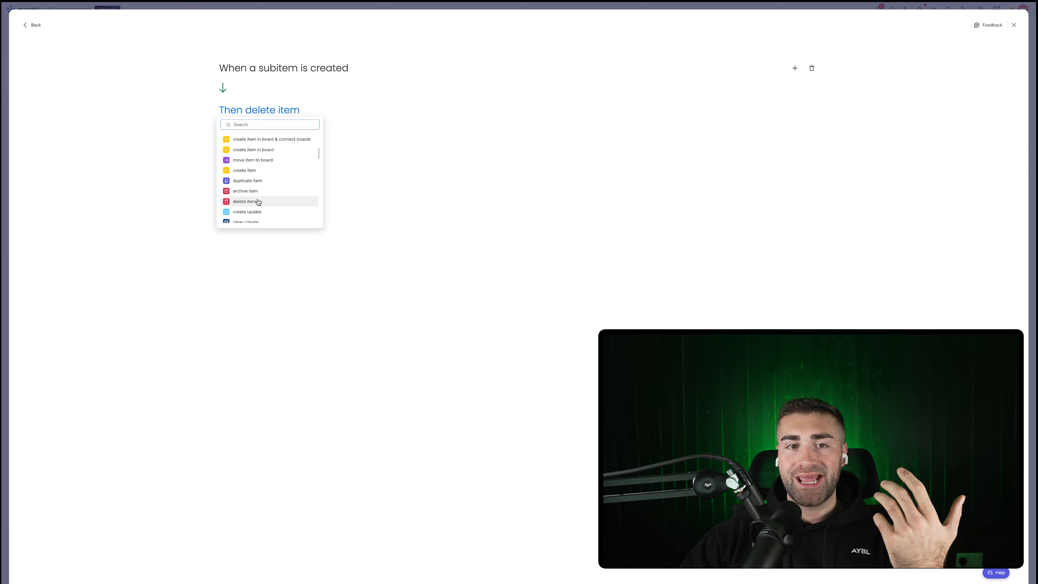
pyautogui.click(256, 214)
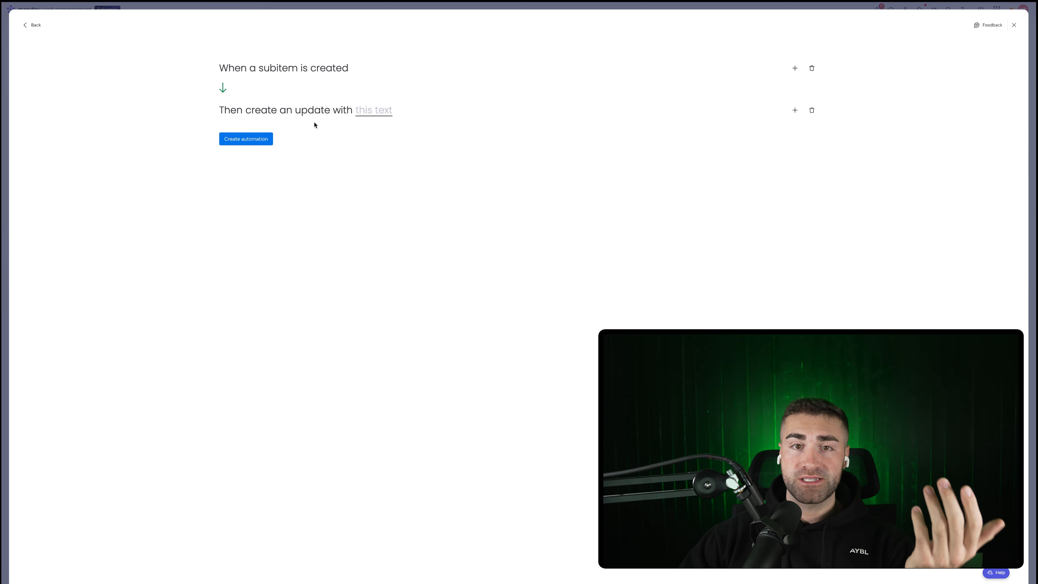
# Fill the automation's update text with an HTML checklist of two checkbox items, removing the introductory paragraph line.
pyautogui.click(374, 114)
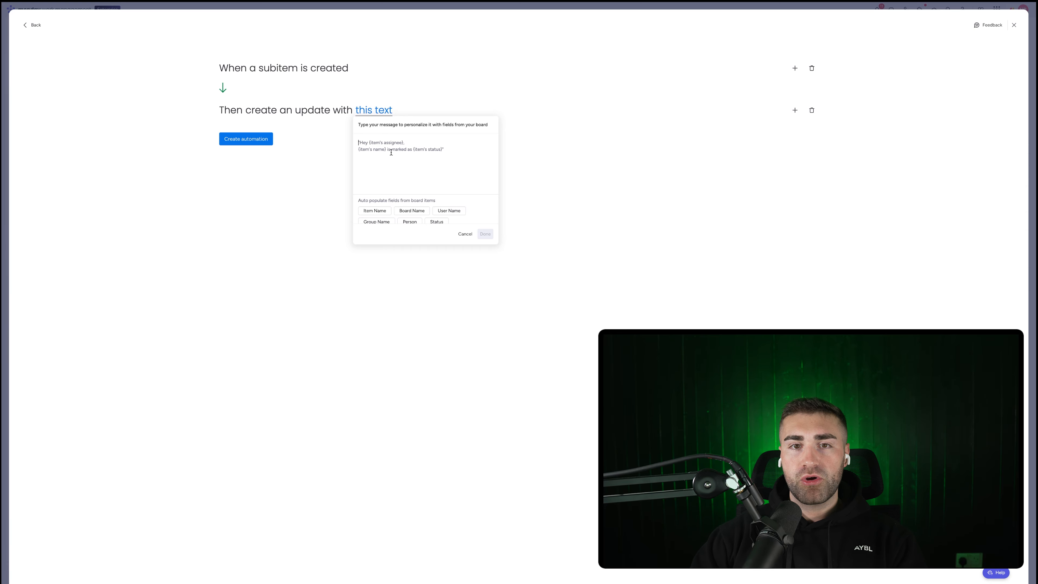
pyautogui.write('<p>Please check off the following steps:</p> <ul class="checklist">   <li><input type="checkbox"> this is step 1</li>   <li><input type="checkbox"> this is step 2</li> </ul>')
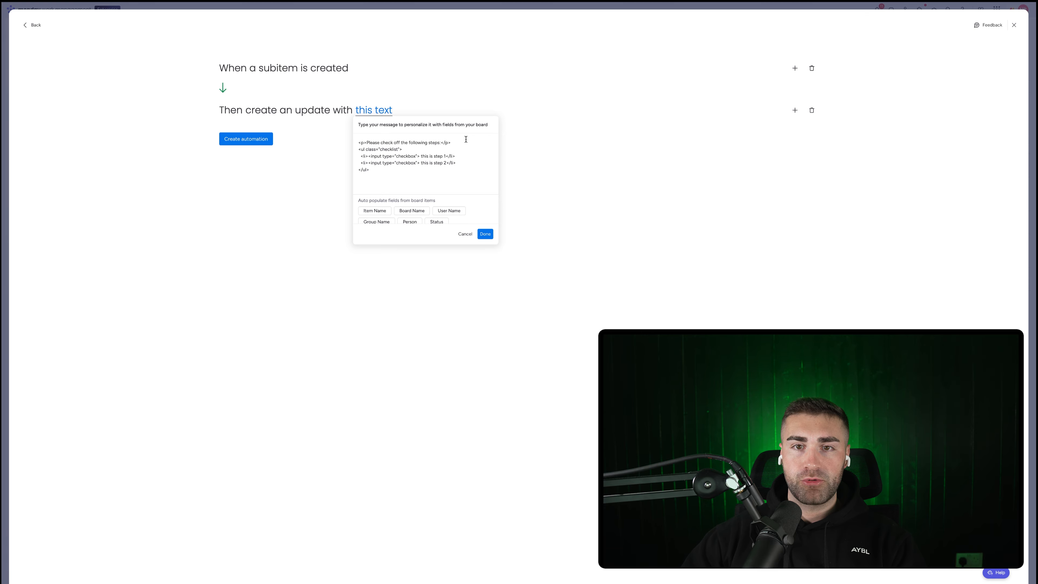
pyautogui.moveTo(466, 139); pyautogui.dragTo(358, 142)
pyautogui.press('BackSpace')
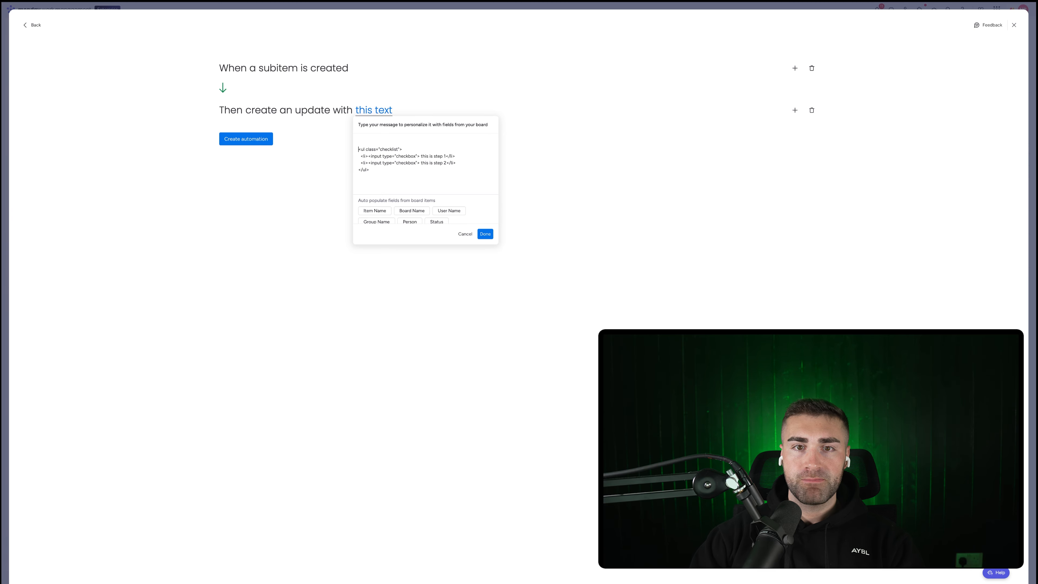
pyautogui.press('BackSpace')
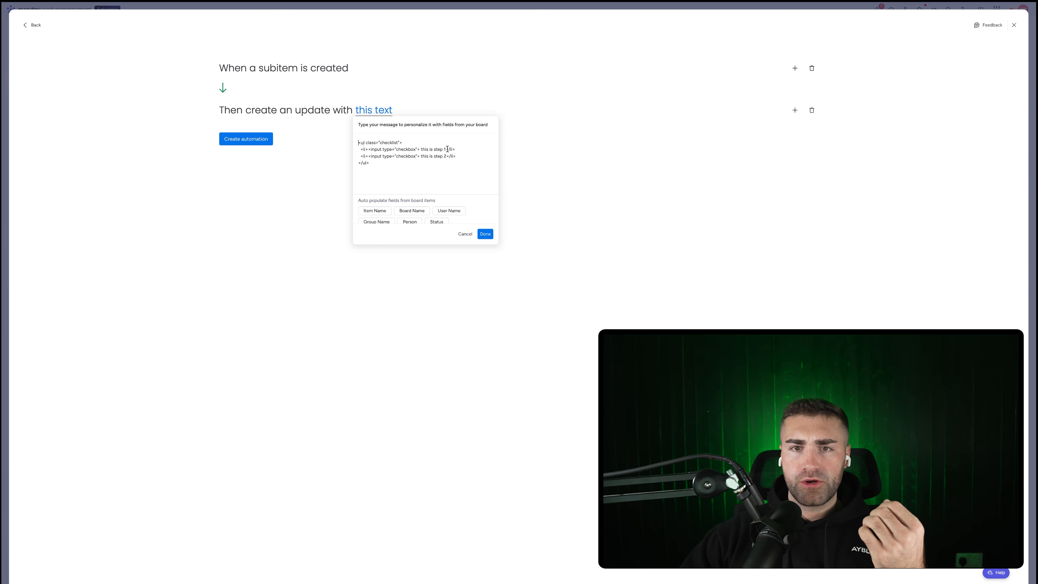
# Change the two checklist item texts to "this is example for video" and "hello youtube".
pyautogui.moveTo(445, 149); pyautogui.dragTo(421, 150)
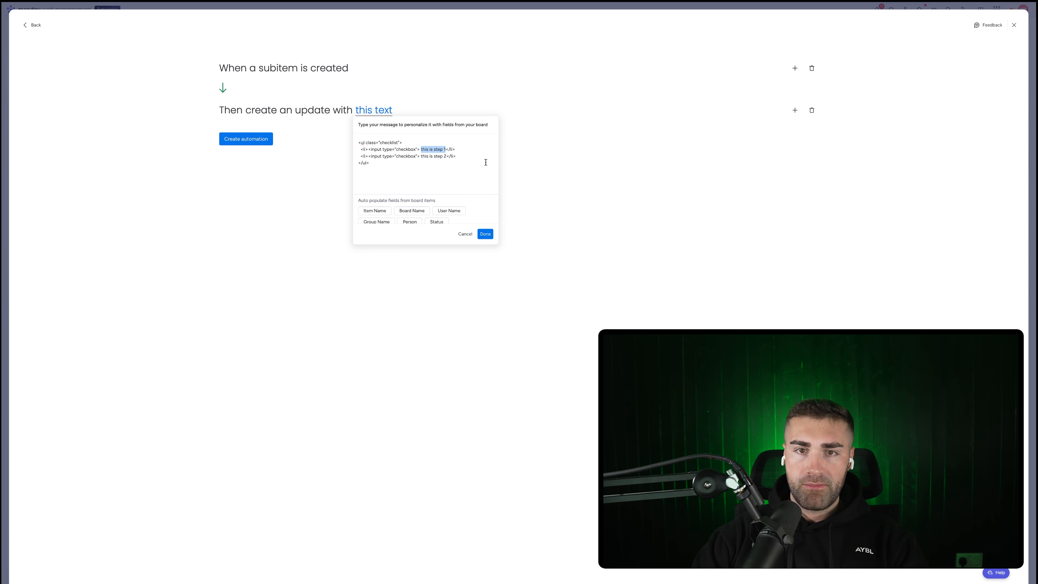
pyautogui.write('this')
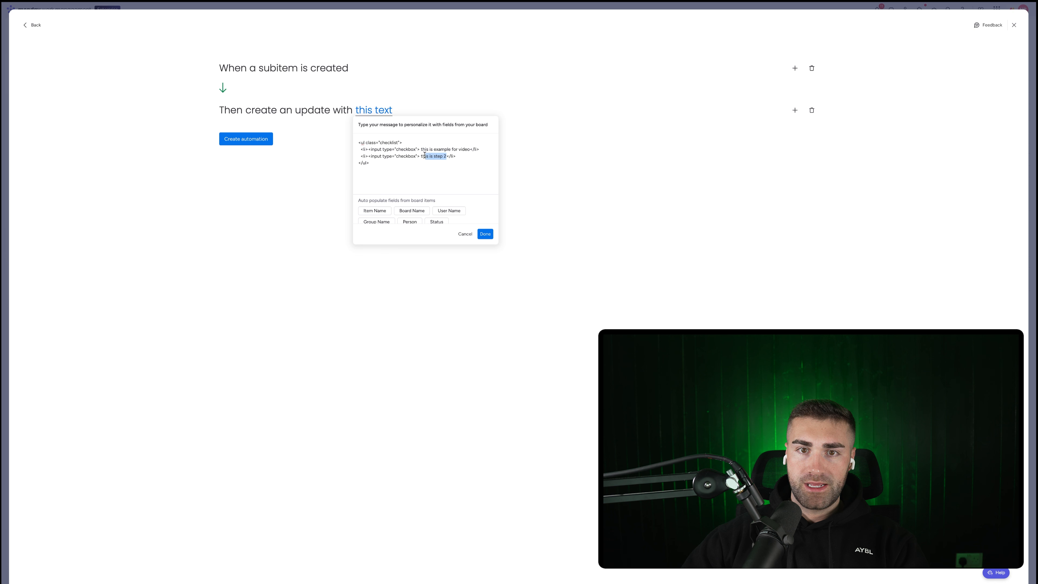
pyautogui.write('hello youtub')
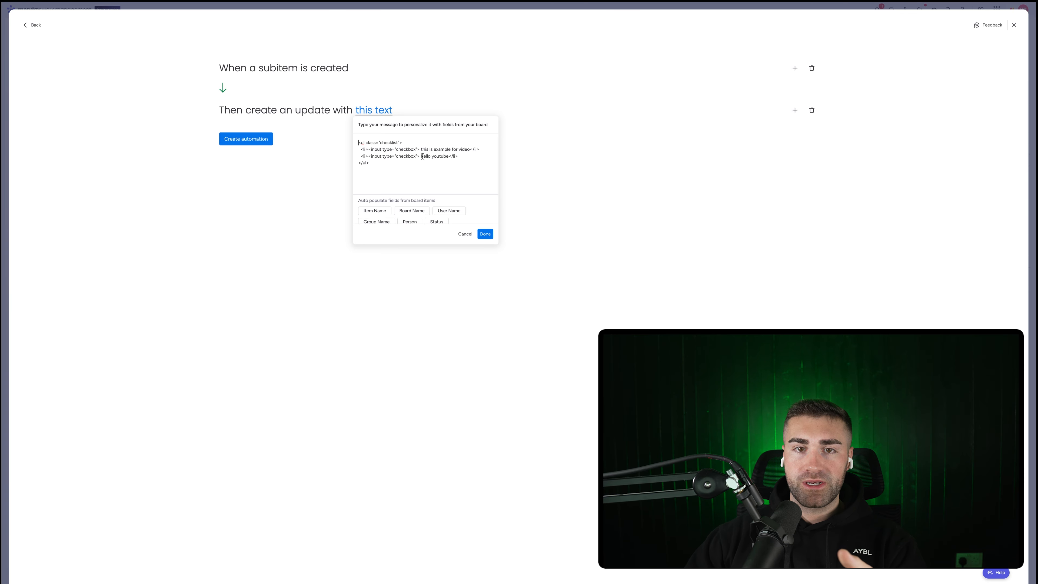
# Duplicate the "hello youtube" checkbox line before the closing ul tag and change the copy's text to "hello youtube #2".
pyautogui.moveTo(459, 156); pyautogui.dragTo(360, 159)
pyautogui.hotkey('ctrl', 'c')
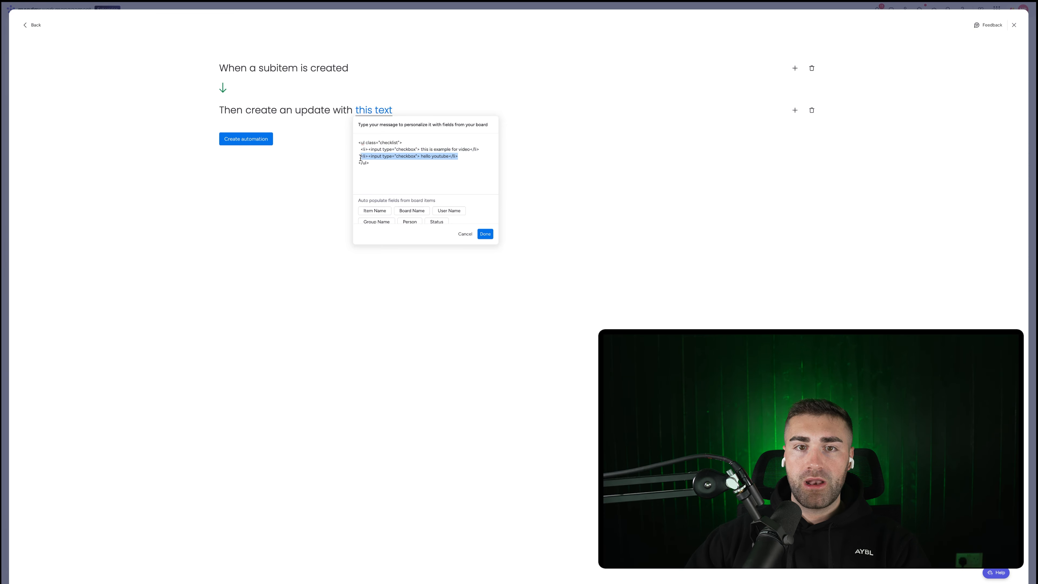
pyautogui.click(468, 154)
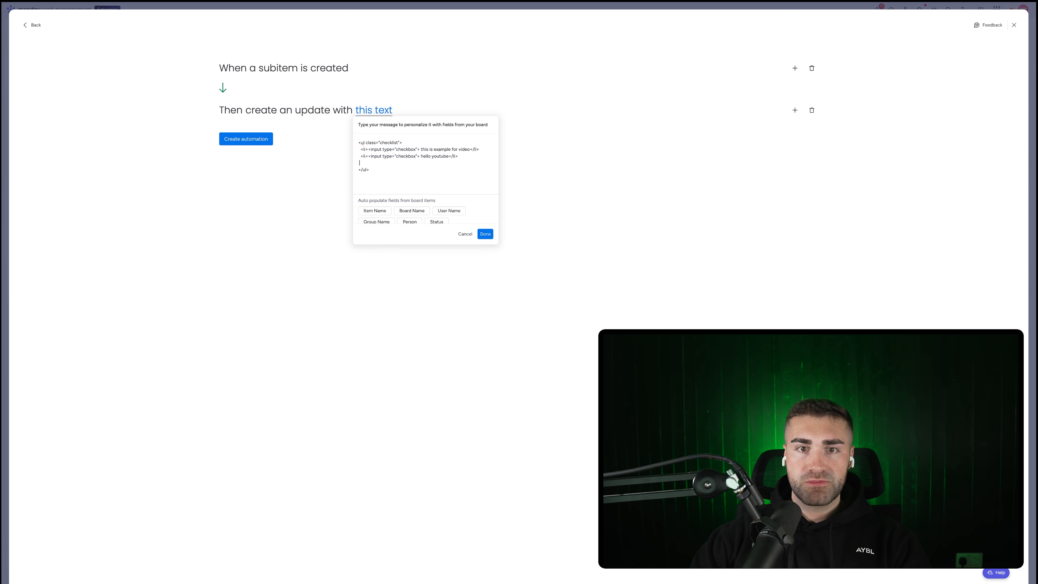
pyautogui.hotkey('ctrl', 'v')
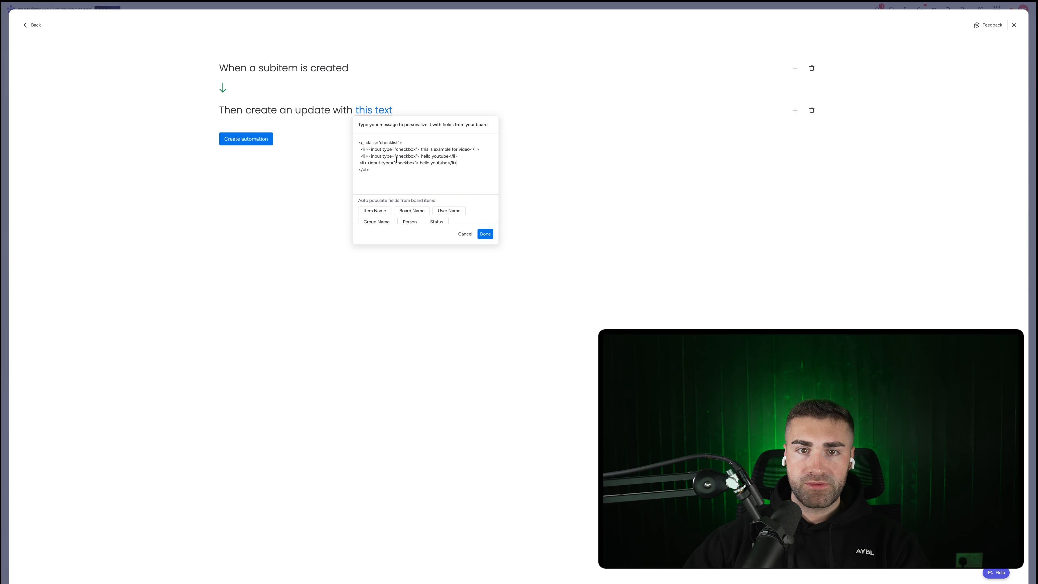
pyautogui.click(360, 164)
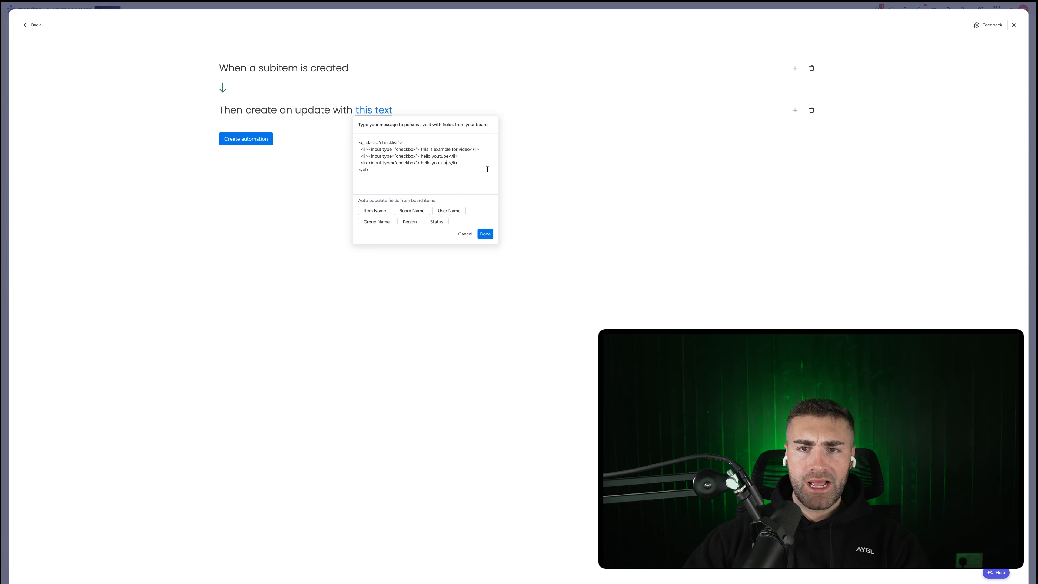
pyautogui.press('Right')
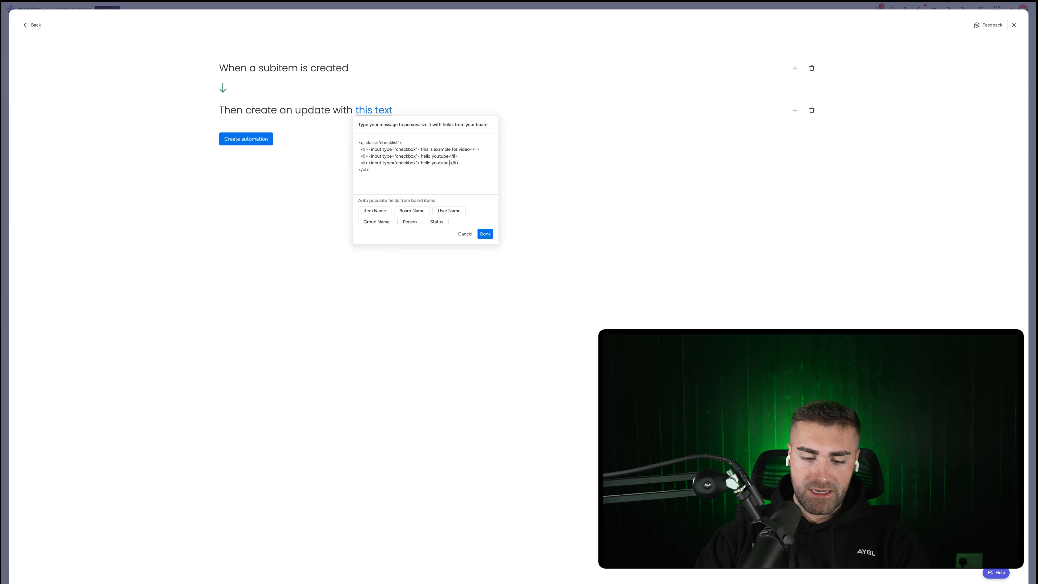
pyautogui.press('BackSpace')
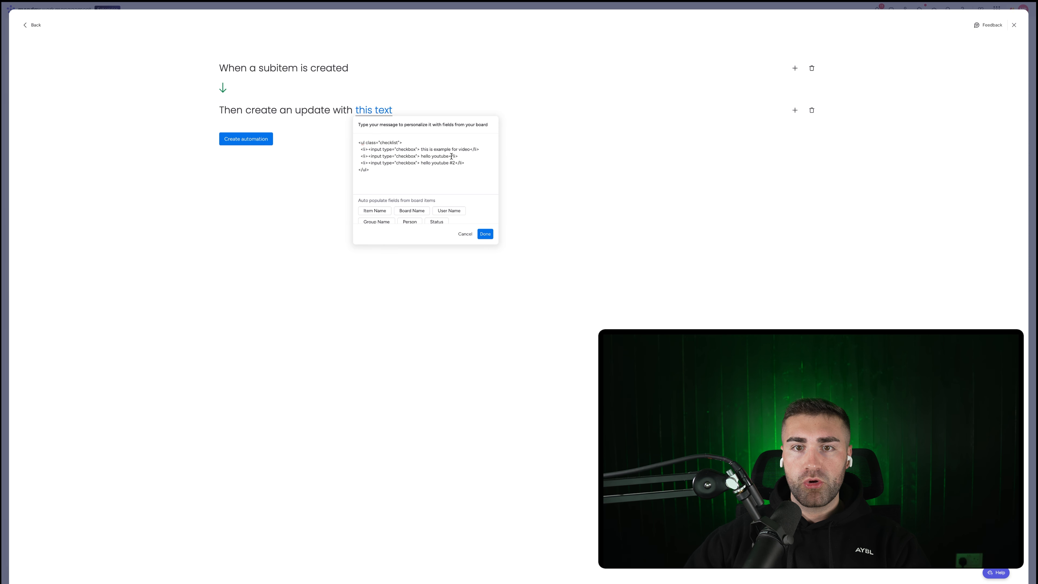
pyautogui.moveTo(356, 155); pyautogui.dragTo(352, 149)
pyautogui.click(439, 185)
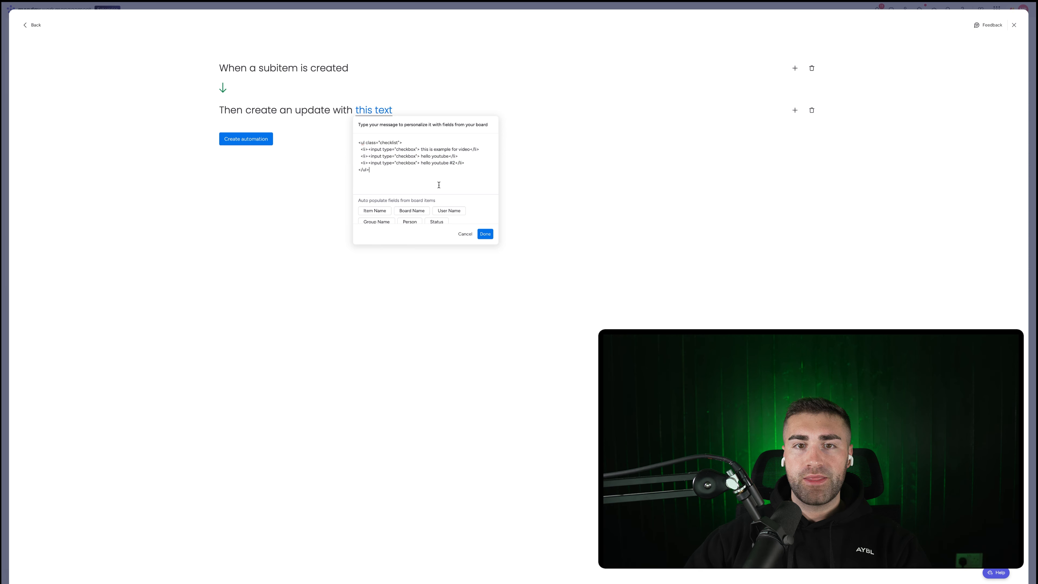
# Confirm the update text, create the automation and return to the board.
pyautogui.click(485, 234)
pyautogui.click(253, 141)
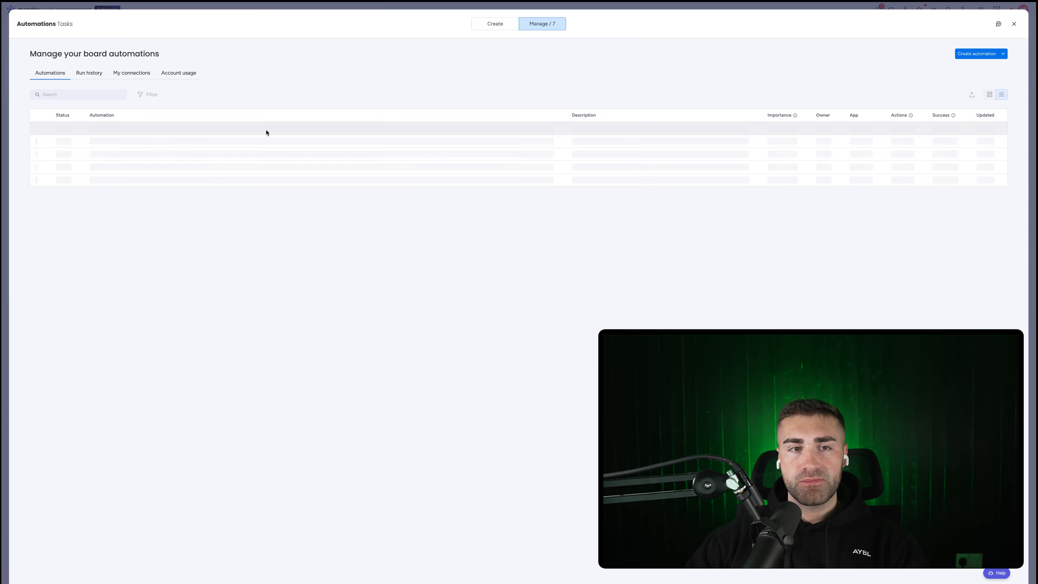
pyautogui.press('Escape')
# Add a subitem named "Example Subitem" under Example Task #1.
pyautogui.click(160, 138)
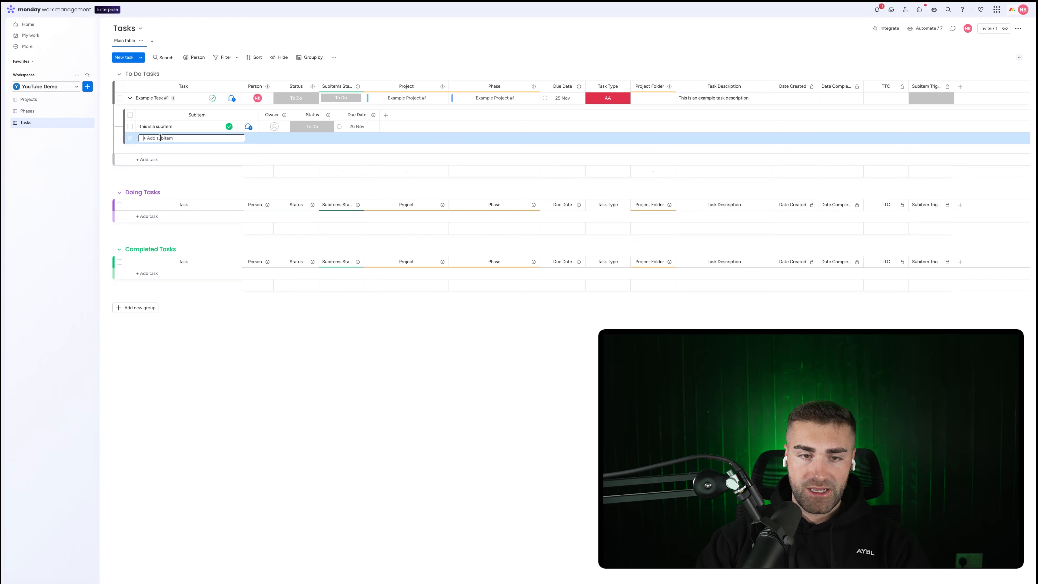
pyautogui.write('Example Sub')
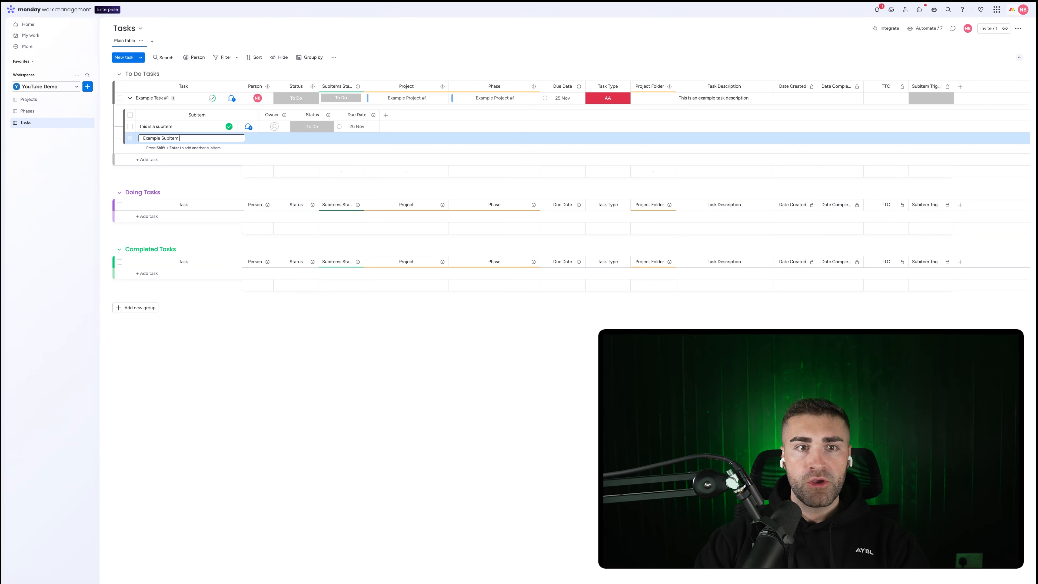
pyautogui.write('item')
pyautogui.press('Return')
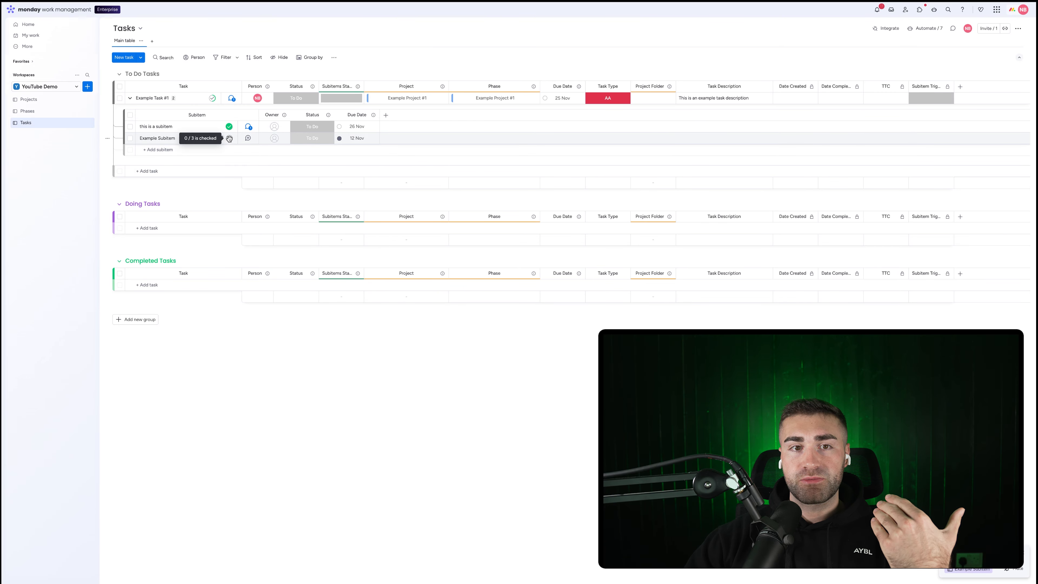
# Check off "this is example for video" and "hello youtube" in Example Subitem's automated update, and close the update panel.
pyautogui.click(250, 139)
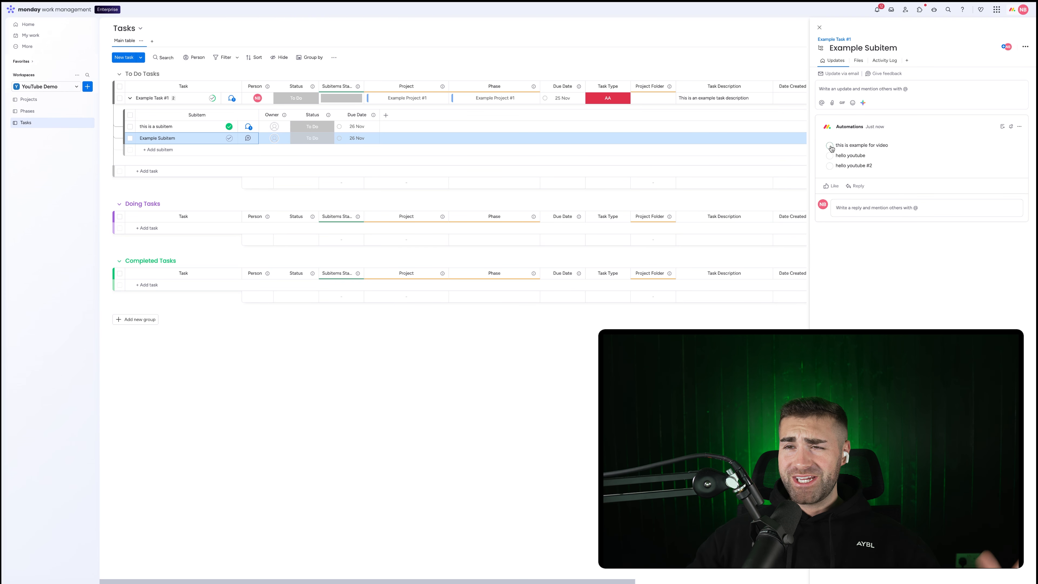
pyautogui.click(830, 145)
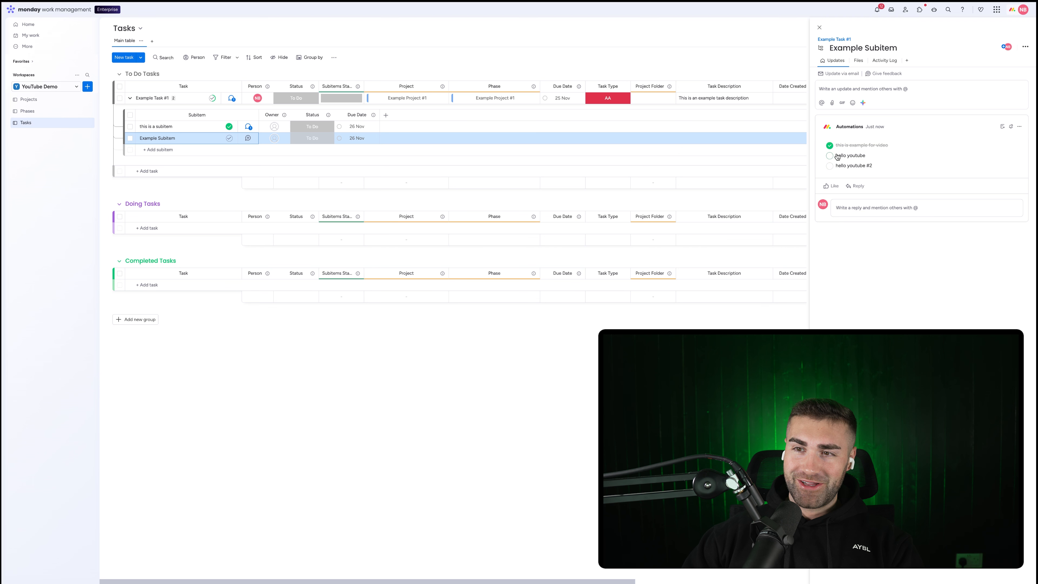
pyautogui.click(829, 155)
pyautogui.click(820, 28)
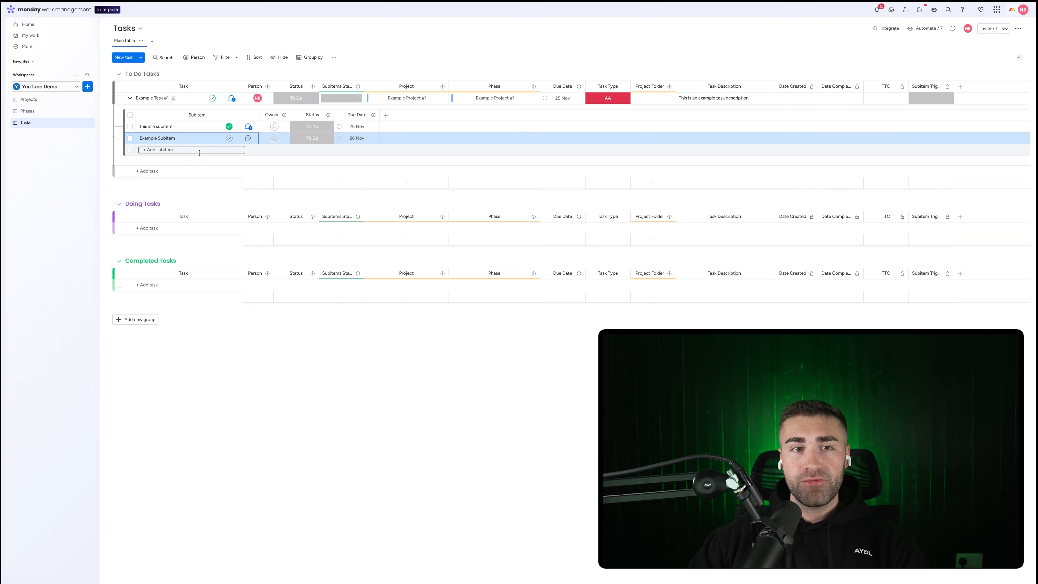
# Reload the board, expand Example Task #1's subitems and examine Example Subitem's checklist indicator and updates.
pyautogui.click(130, 99)
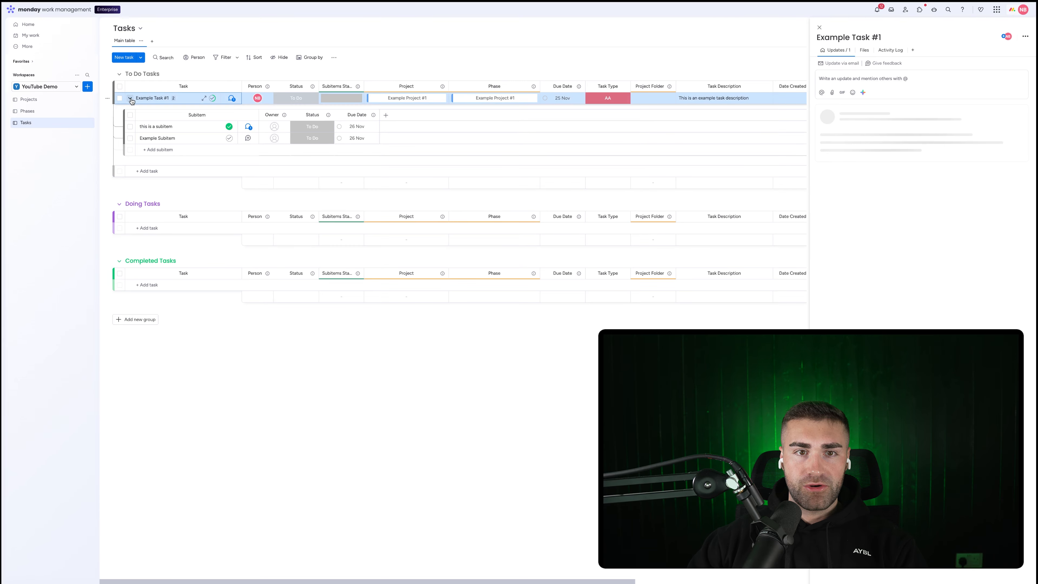
pyautogui.click(819, 27)
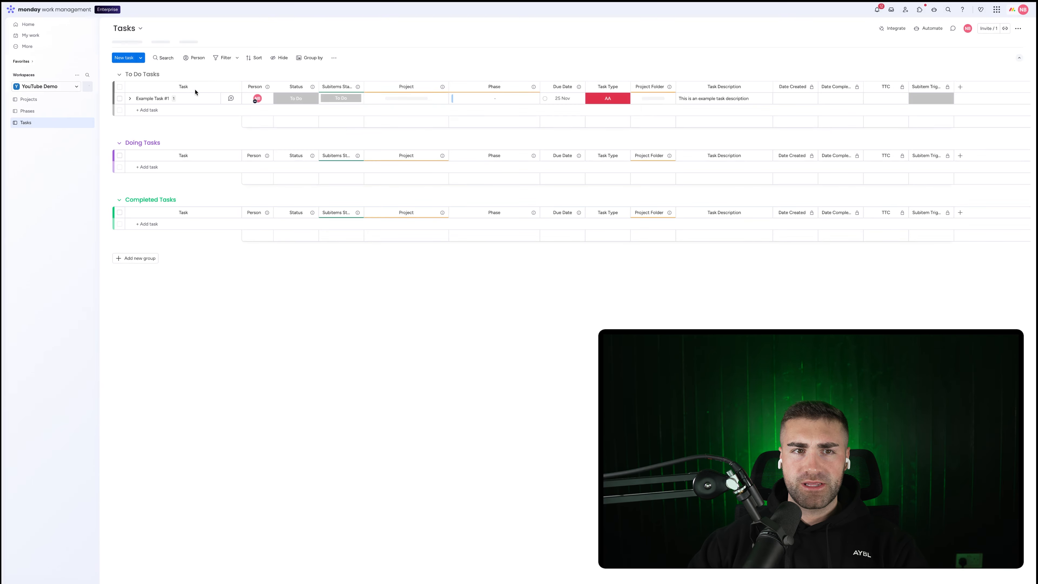
pyautogui.click(130, 98)
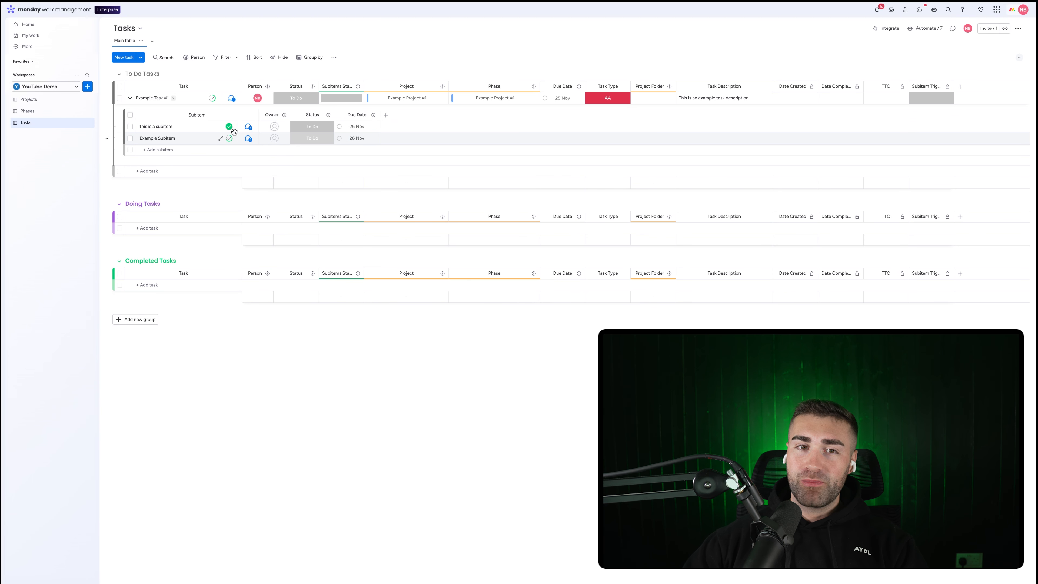
pyautogui.click(249, 138)
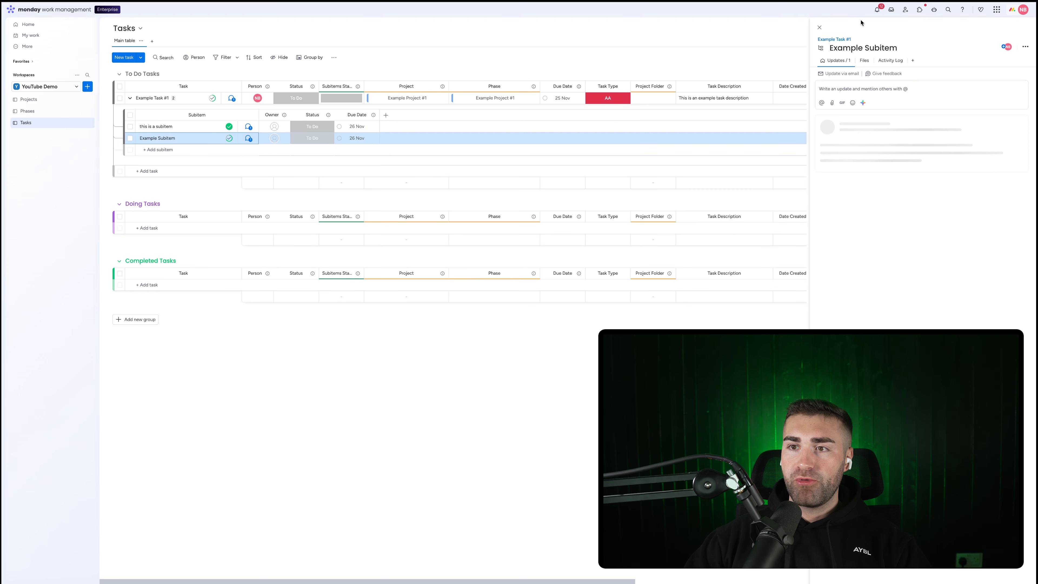
pyautogui.click(819, 28)
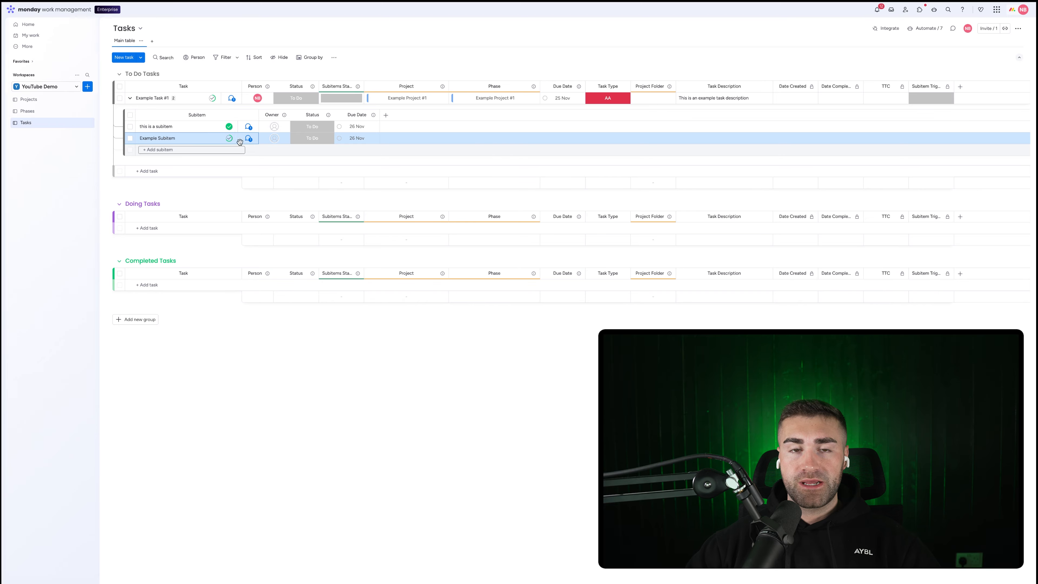
pyautogui.moveTo(231, 137)
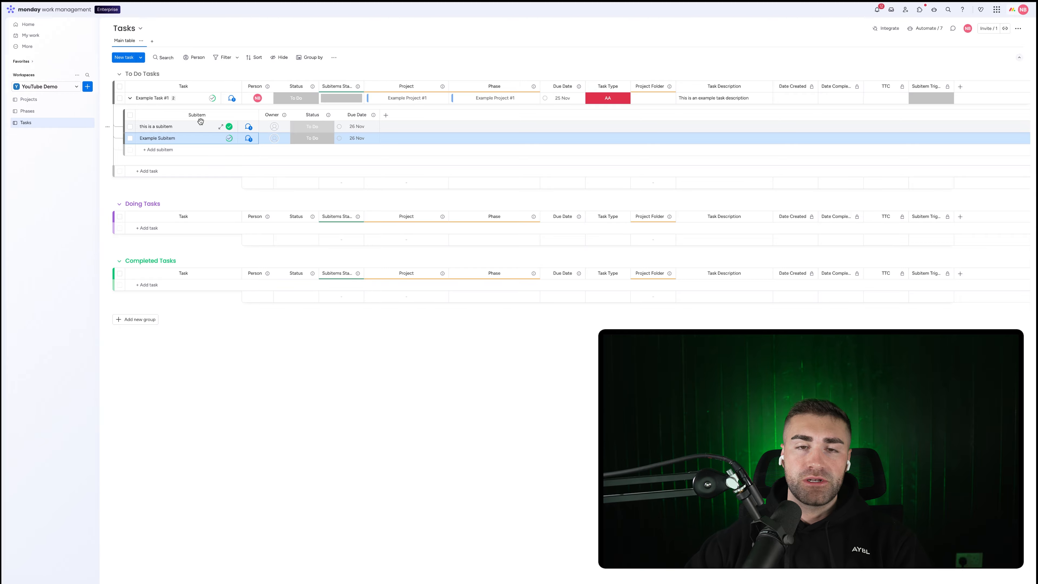
# Add a status column named "Checklist Trigger" to the subitems.
pyautogui.click(385, 116)
pyautogui.write('stat')
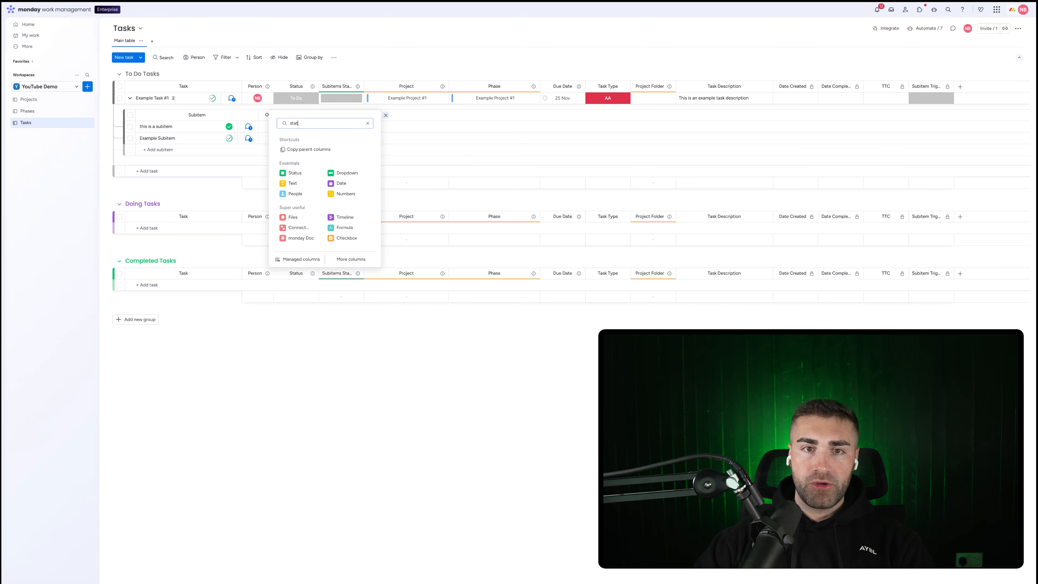
pyautogui.click(294, 150)
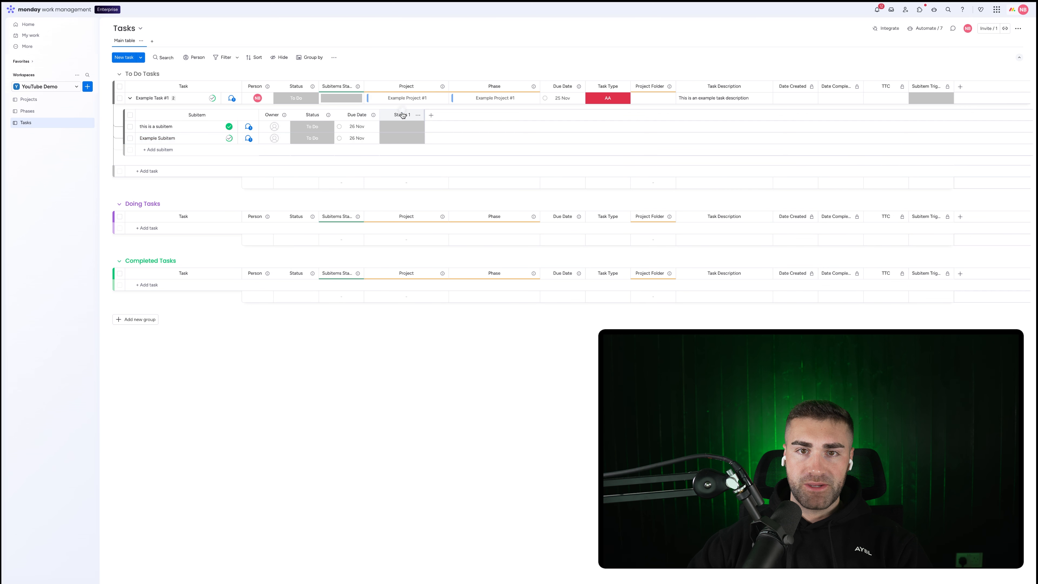
pyautogui.click(401, 115)
pyautogui.press('BackSpace')
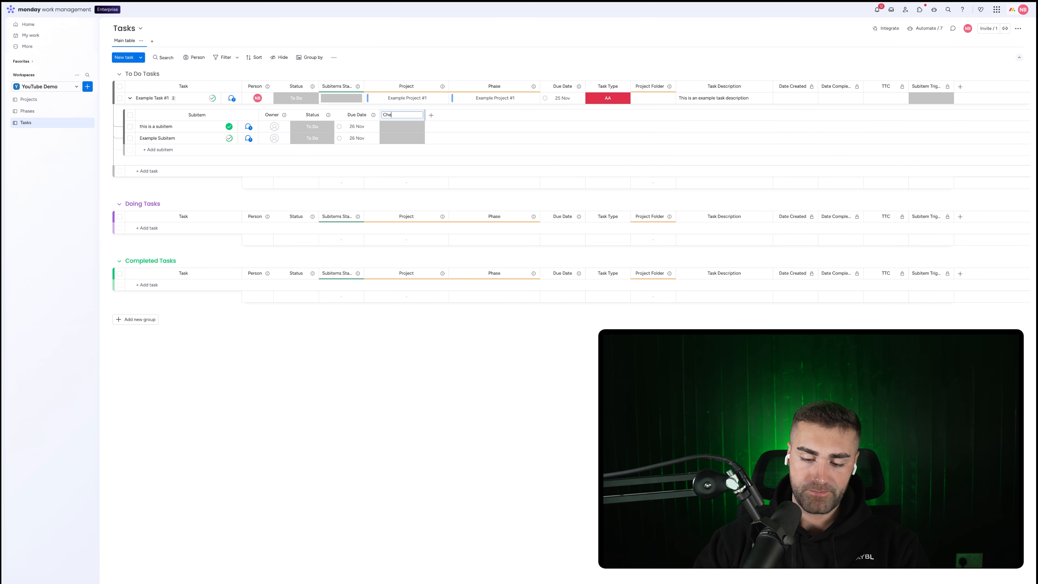
pyautogui.write('Checklist Trigg')
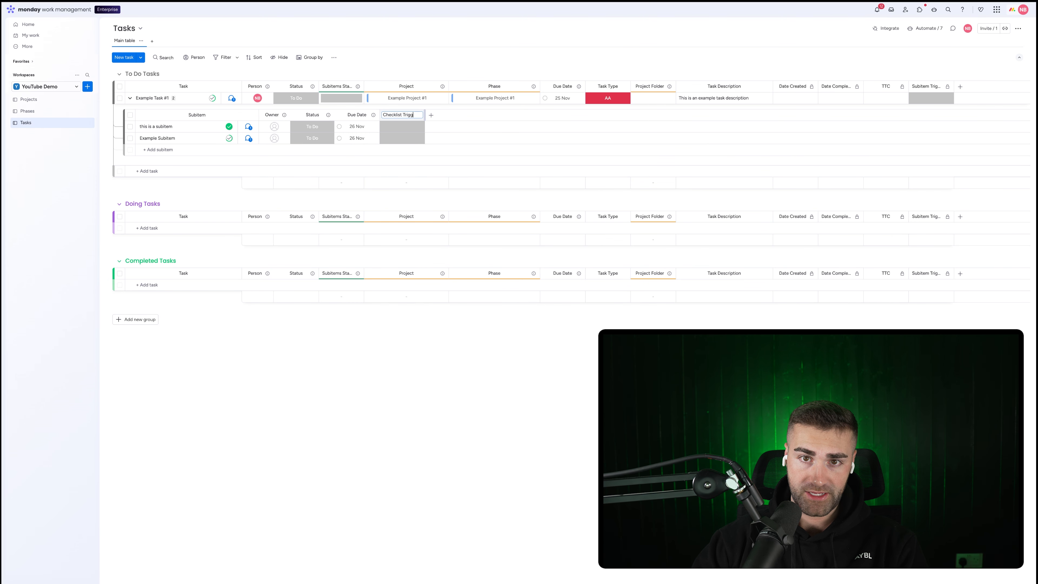
pyautogui.press('Return')
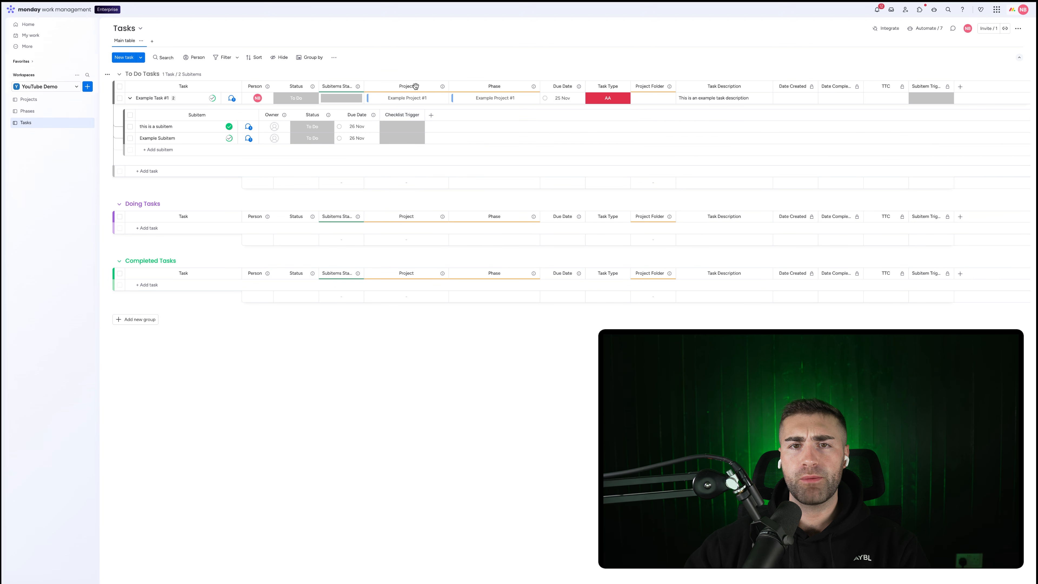
# Edit the labels of the subitems' Checklist Trigger column and add new labels named 1, 2 and 3.
pyautogui.click(404, 130)
pyautogui.click(405, 172)
pyautogui.click(405, 172)
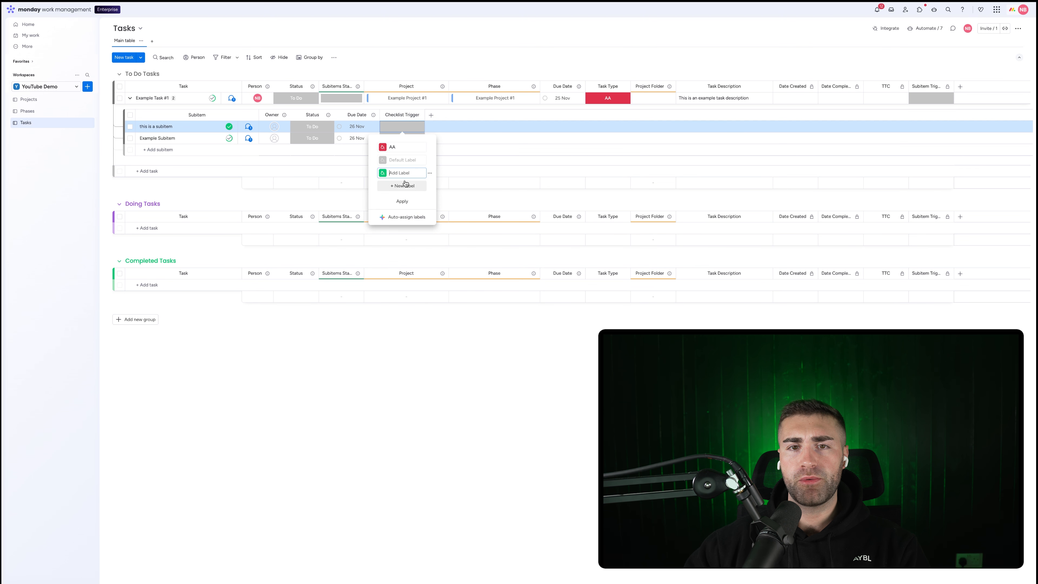
pyautogui.click(404, 186)
pyautogui.click(404, 198)
pyautogui.click(404, 211)
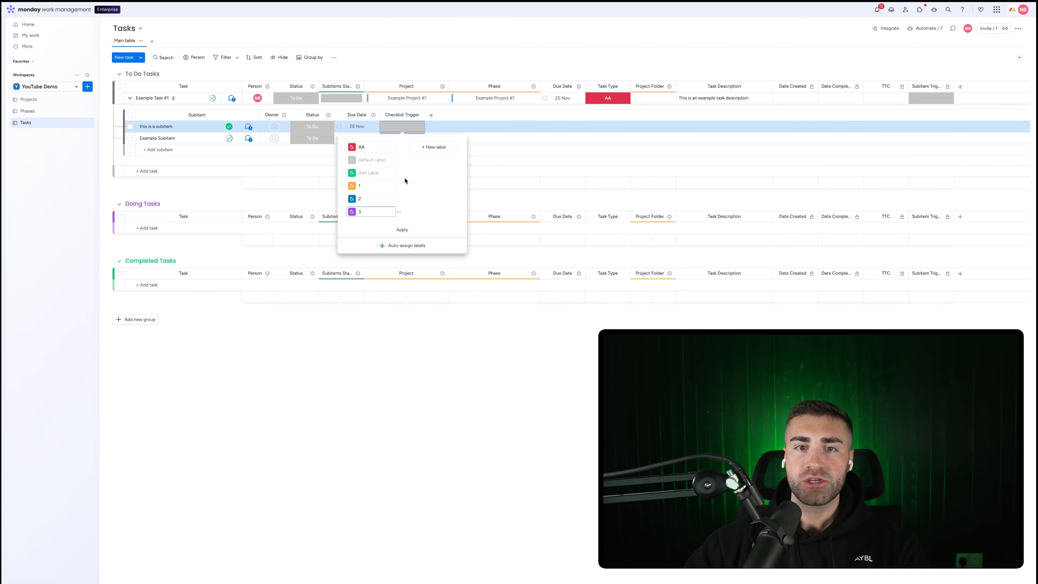
# Delete the AA and unnamed green labels from the Checklist Trigger column and apply the label changes.
pyautogui.click(422, 199)
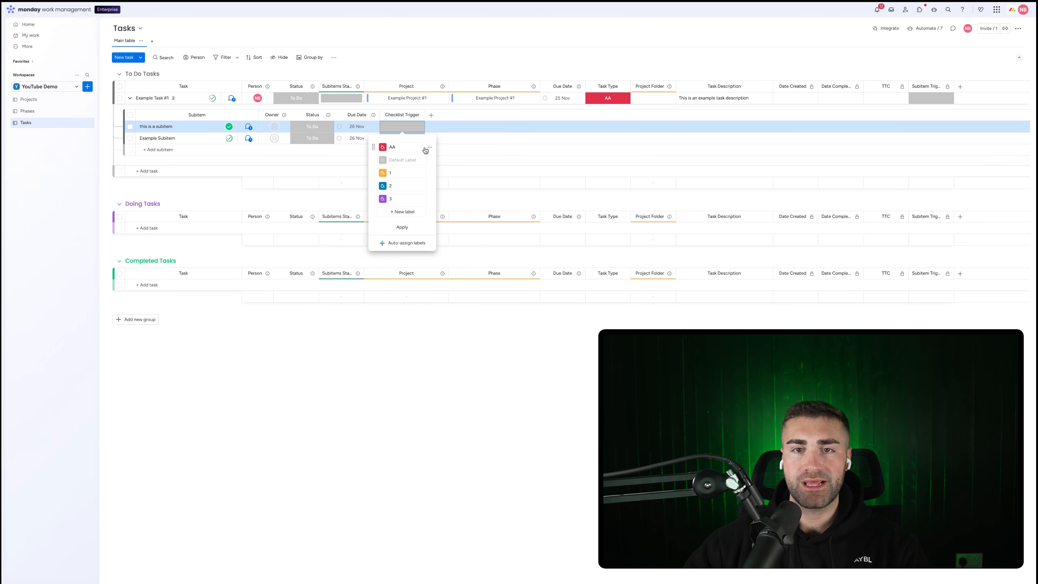
pyautogui.click(448, 172)
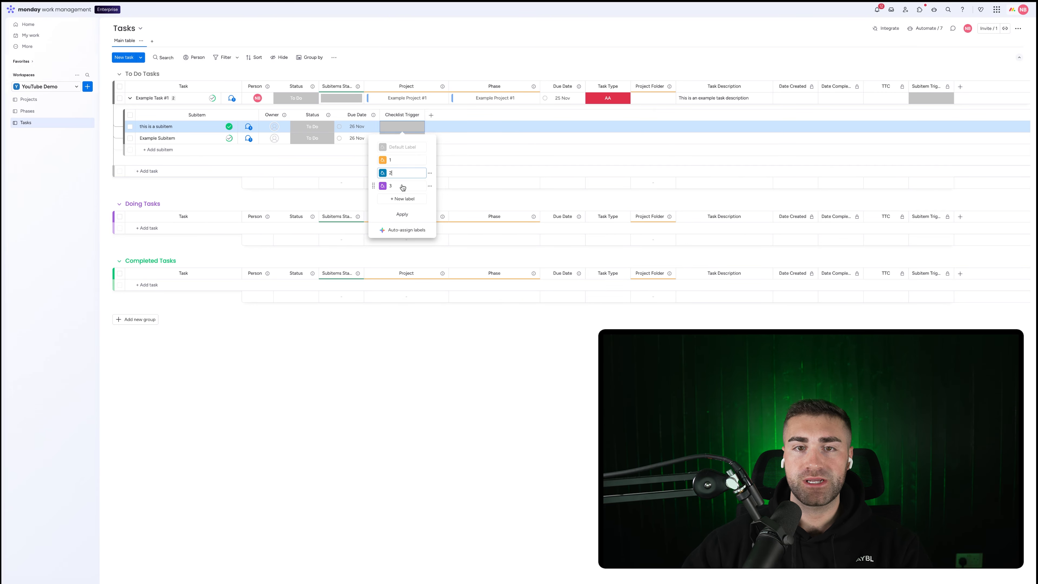
pyautogui.click(403, 218)
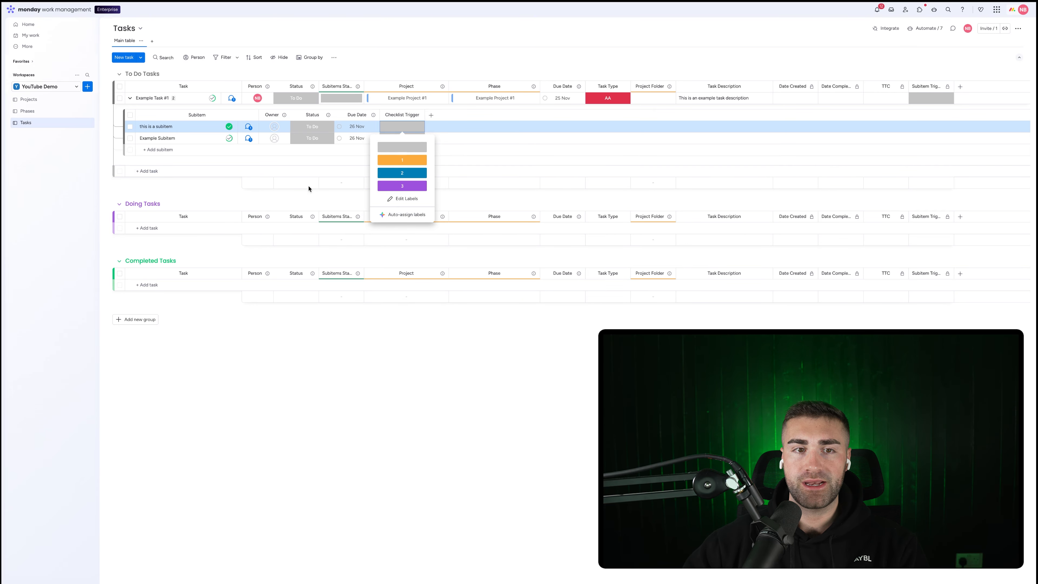
pyautogui.click(231, 198)
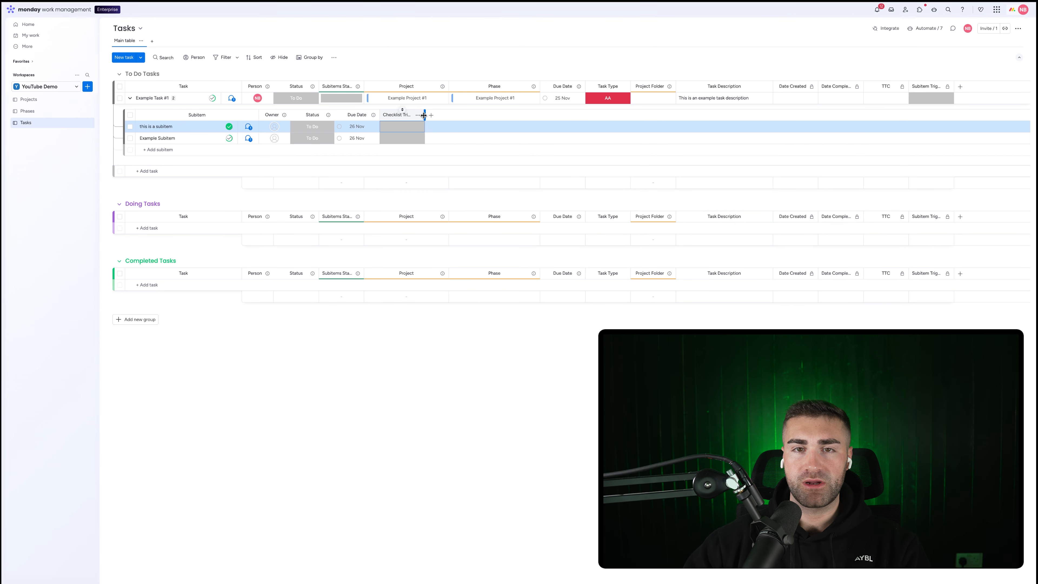
# Narrow the subitems' Checklist Trigger column and check the label options for the first subitem.
pyautogui.moveTo(424, 116); pyautogui.dragTo(388, 114)
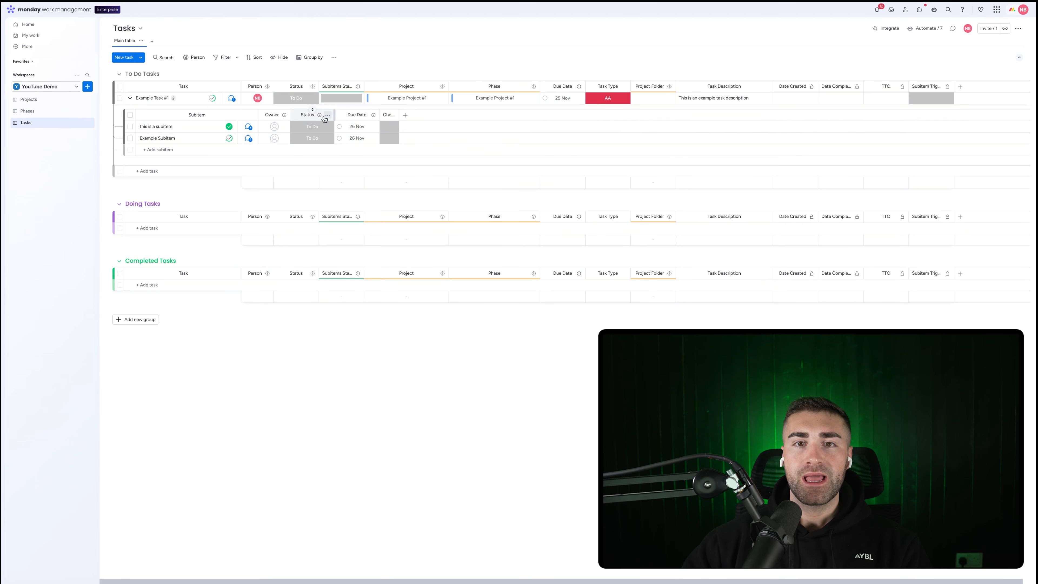
pyautogui.click(385, 128)
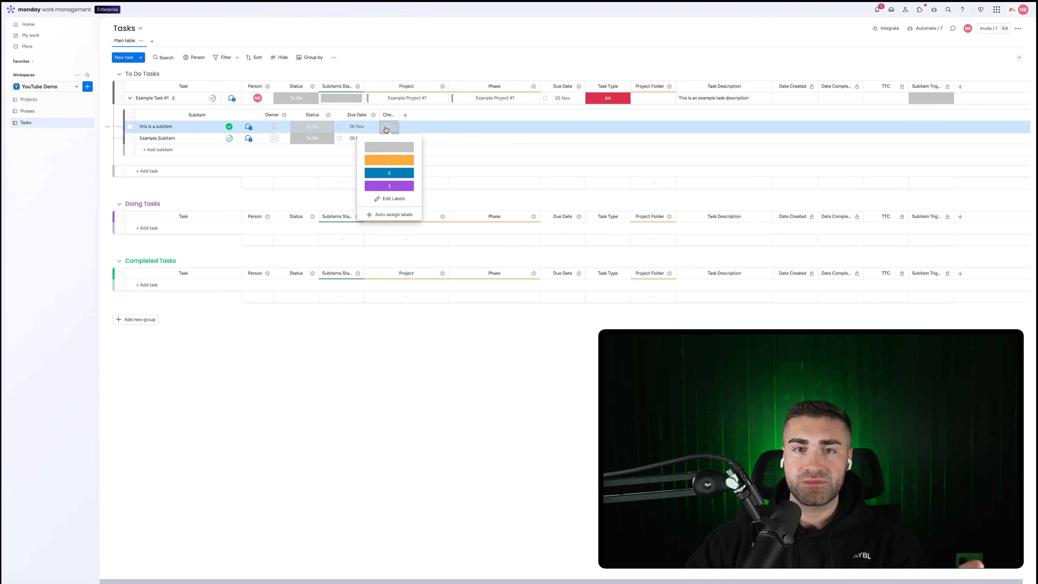
pyautogui.click(386, 129)
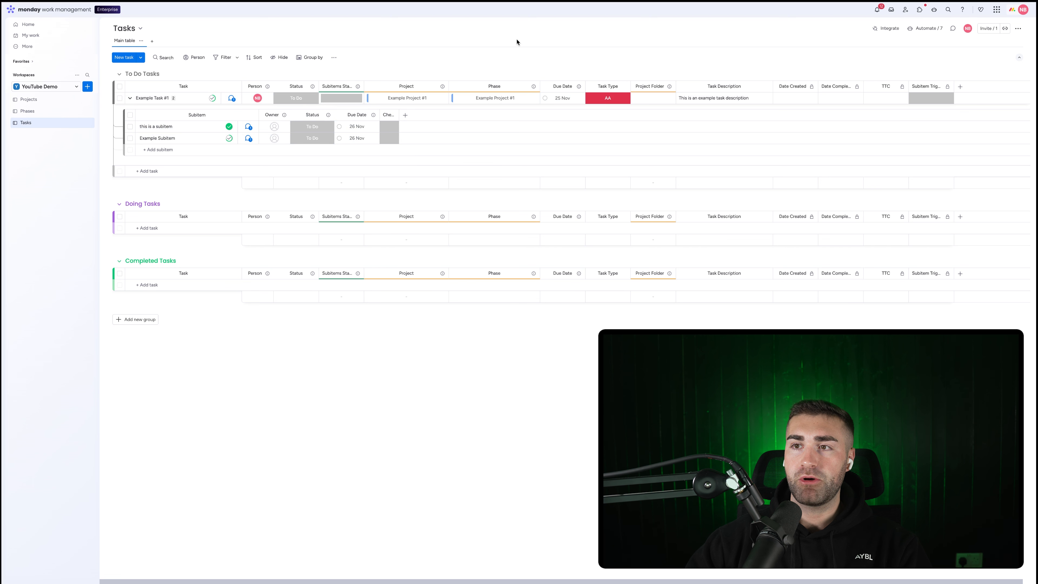
# Review the board's existing automations and the Task Type options of Example Task #1.
pyautogui.click(926, 34)
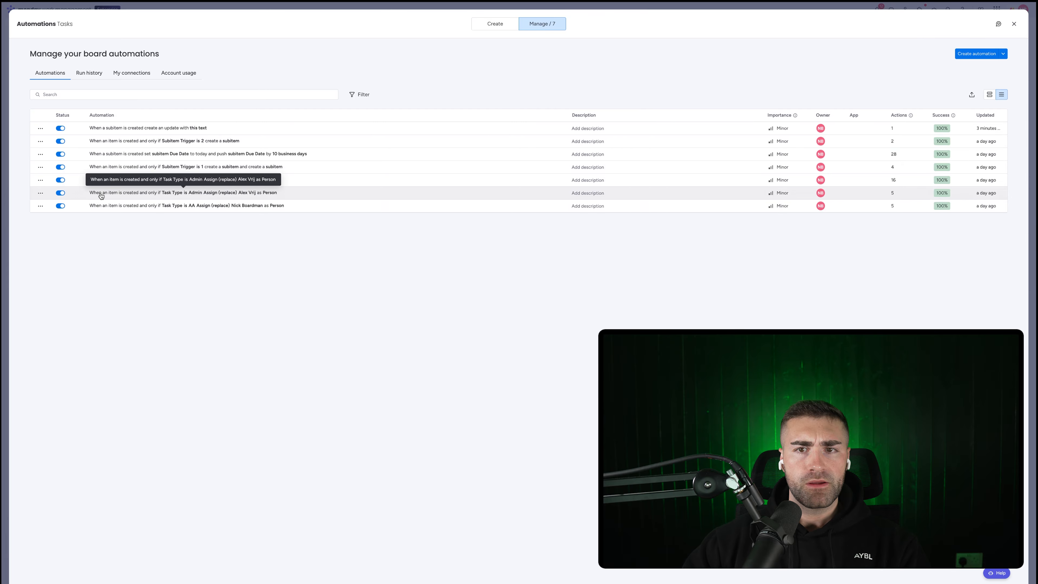
pyautogui.press('Escape')
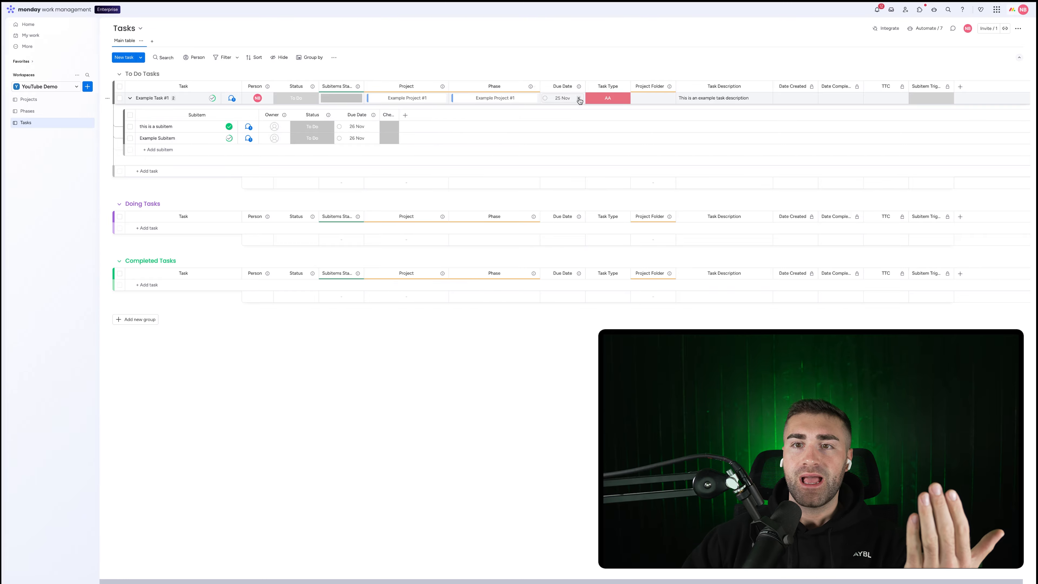
pyautogui.click(599, 101)
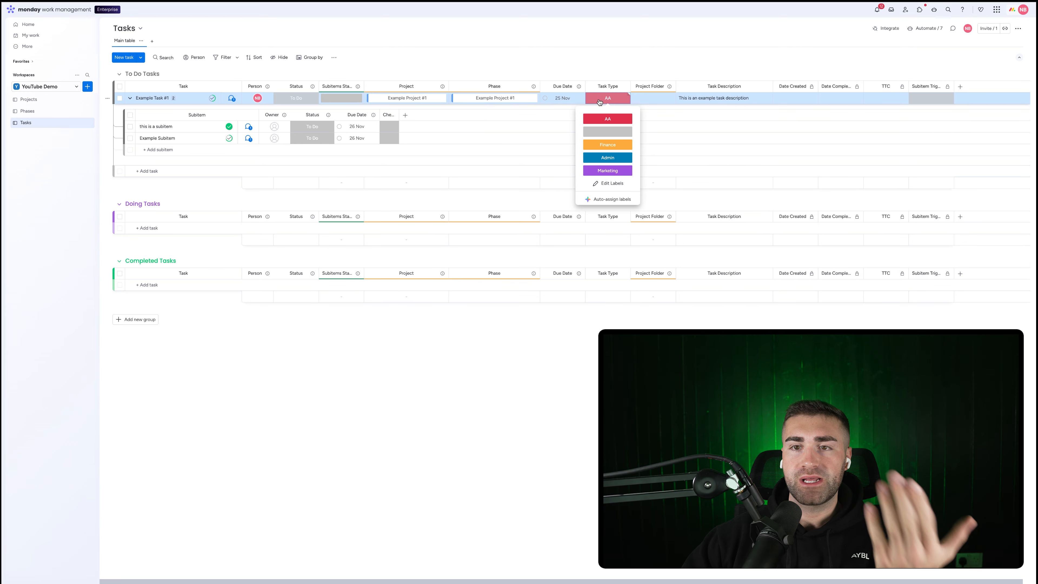
pyautogui.click(614, 75)
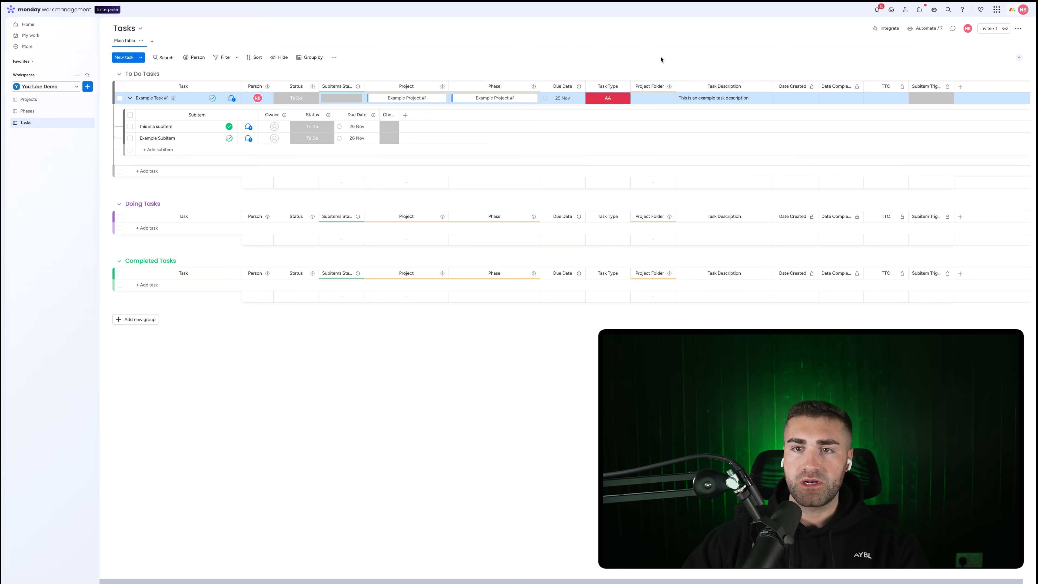
# Set the Task Type column as required.
pyautogui.click(623, 86)
pyautogui.moveTo(646, 104)
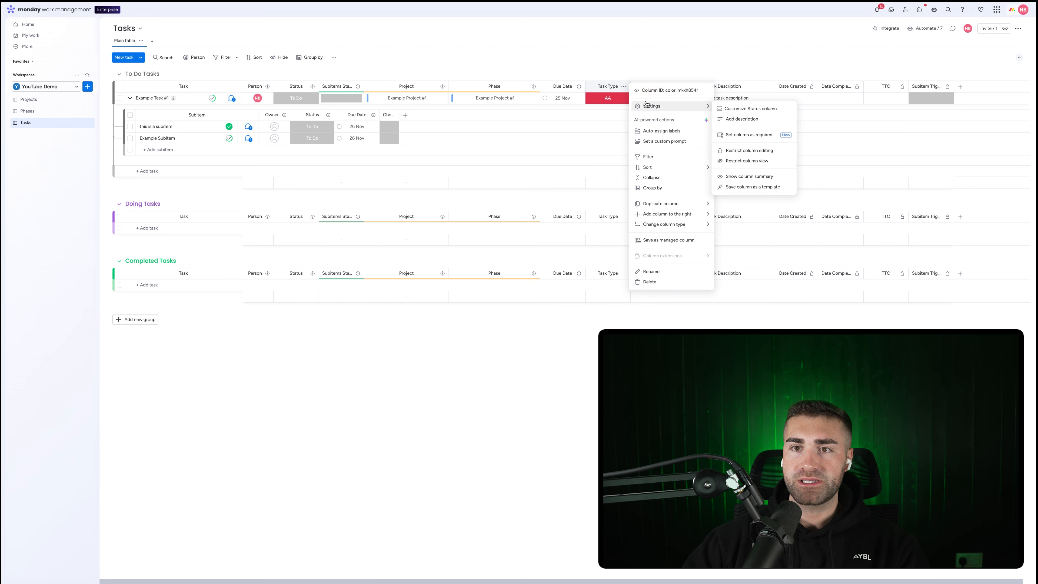
pyautogui.click(749, 134)
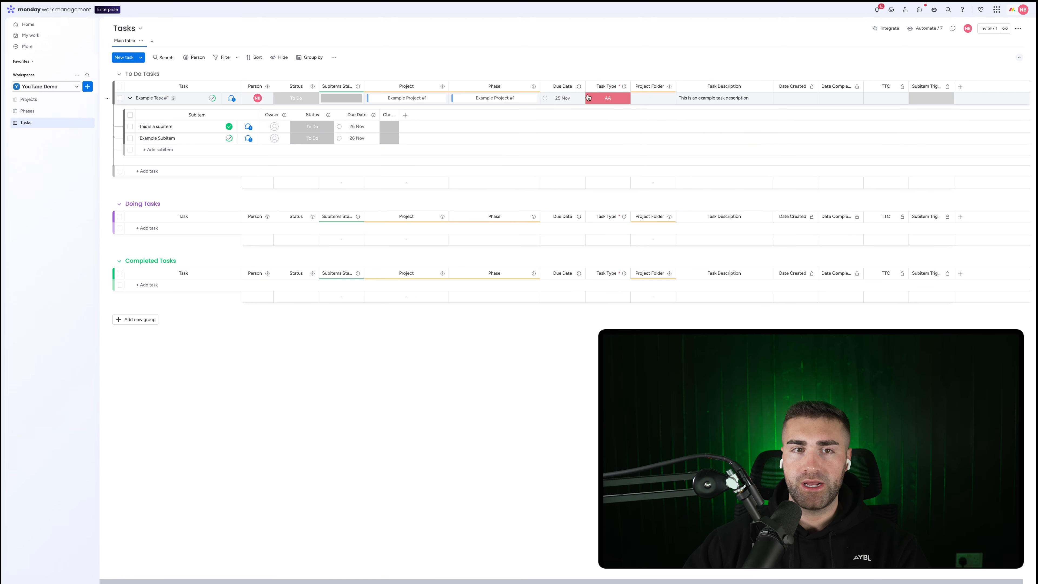
# Start a new board automation with the trigger "When an item is created".
pyautogui.click(924, 29)
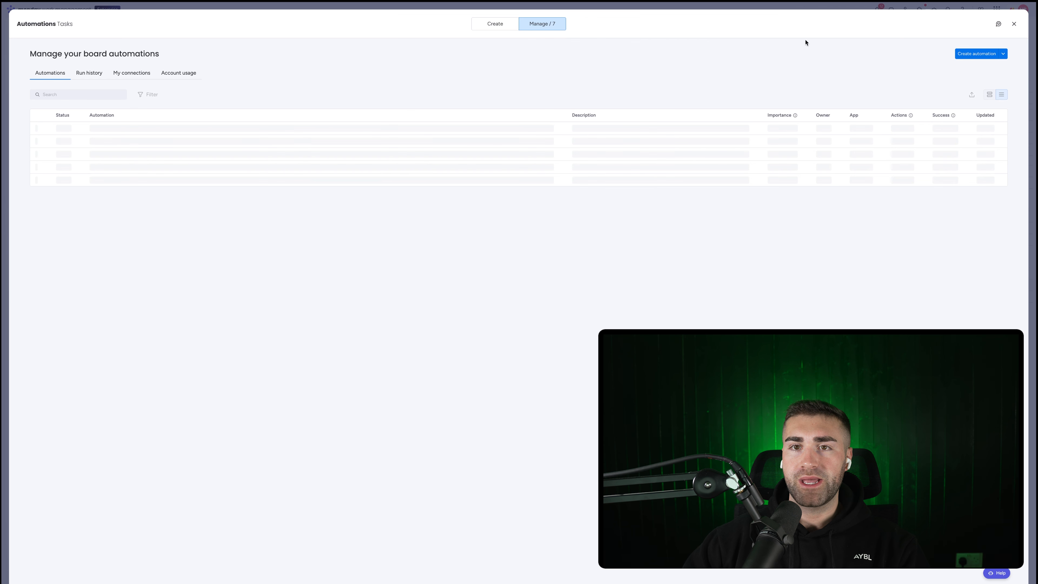
pyautogui.click(974, 54)
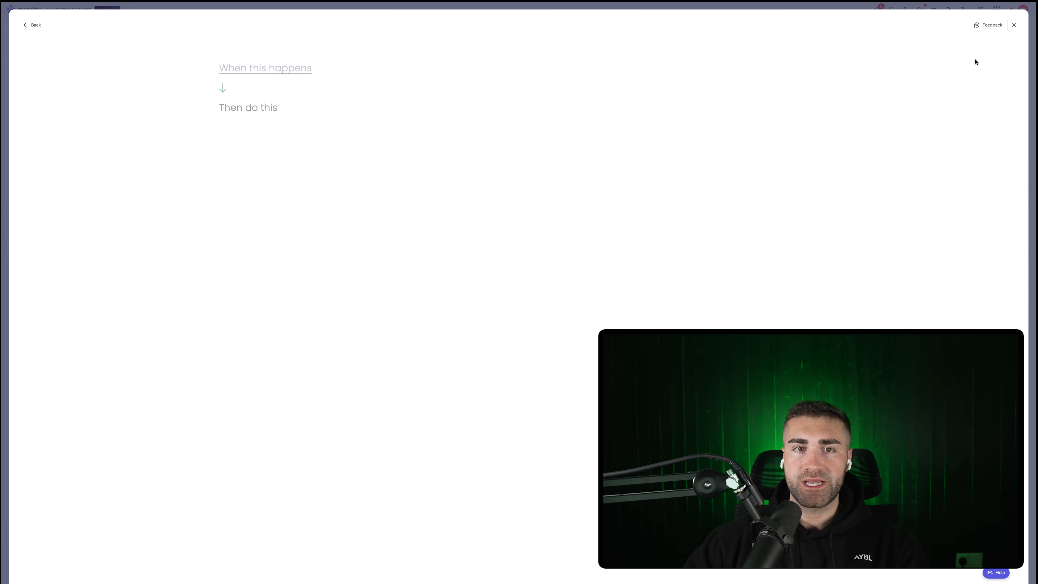
pyautogui.click(260, 72)
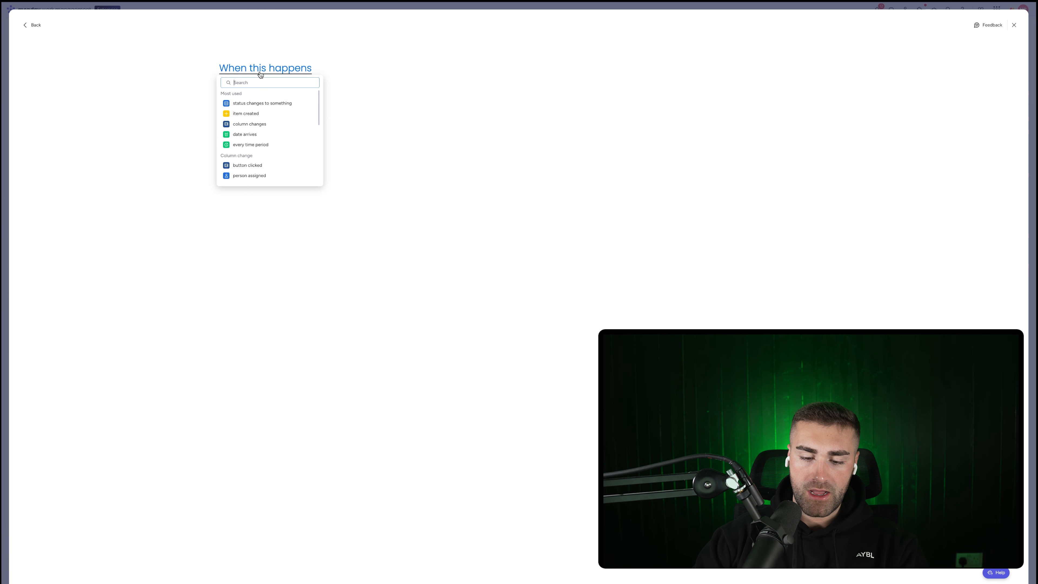
pyautogui.write('item')
pyautogui.click(239, 102)
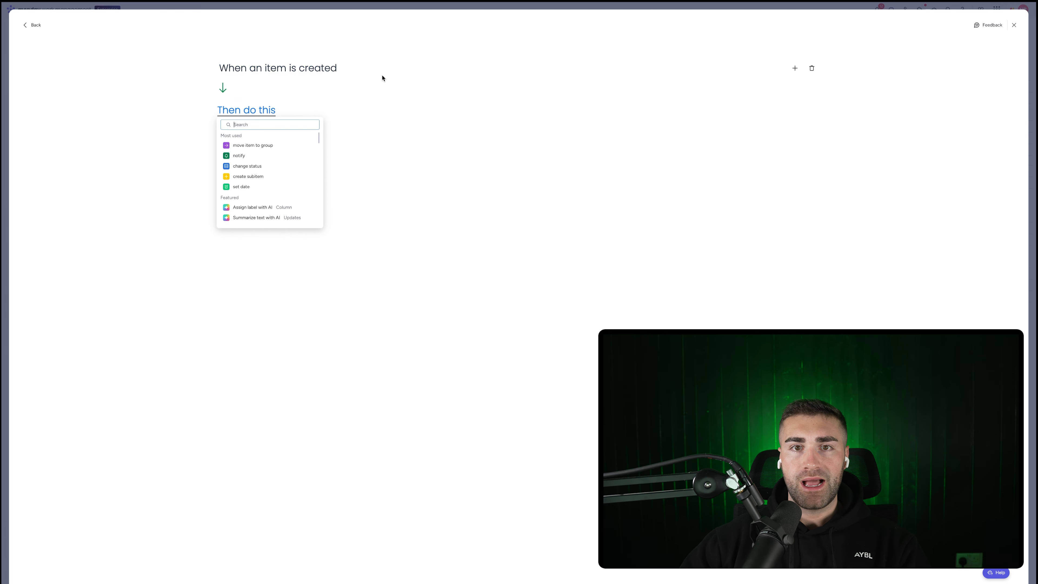
# Add a condition to the automation so it runs only if Task Type is Marketing.
pyautogui.click(795, 69)
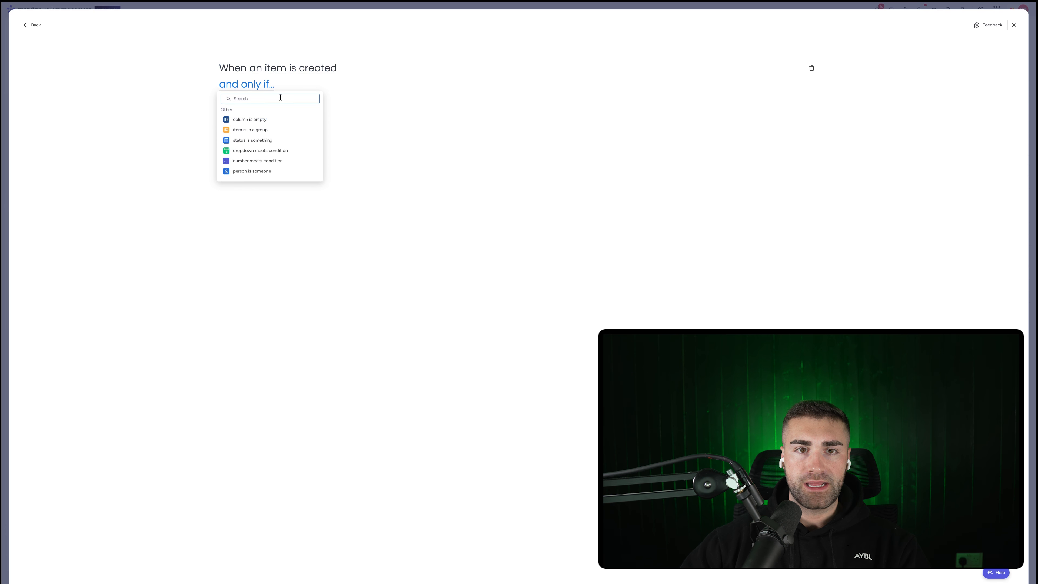
pyautogui.click(253, 140)
pyautogui.click(286, 84)
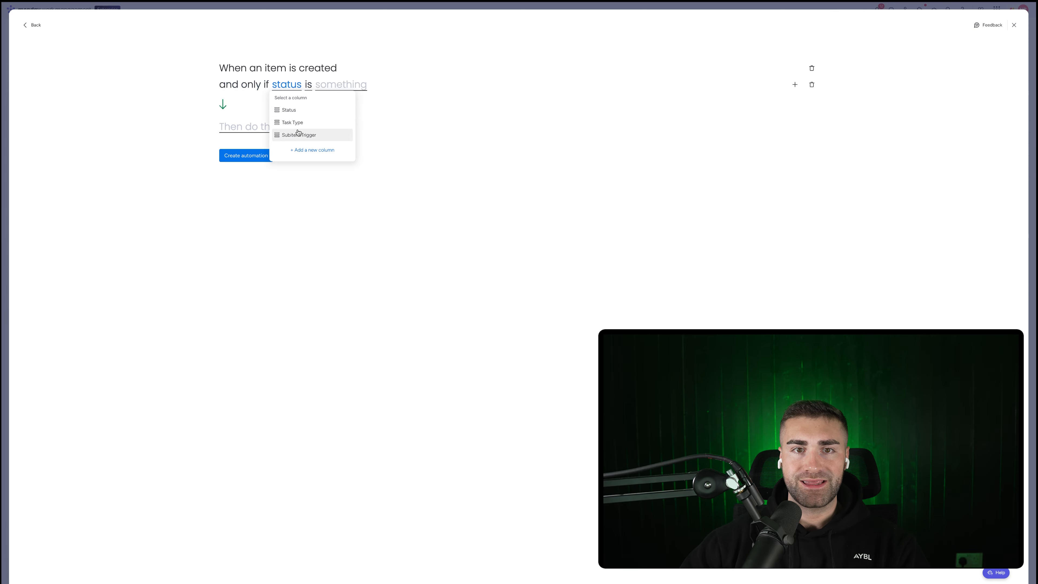
pyautogui.click(295, 122)
pyautogui.click(360, 84)
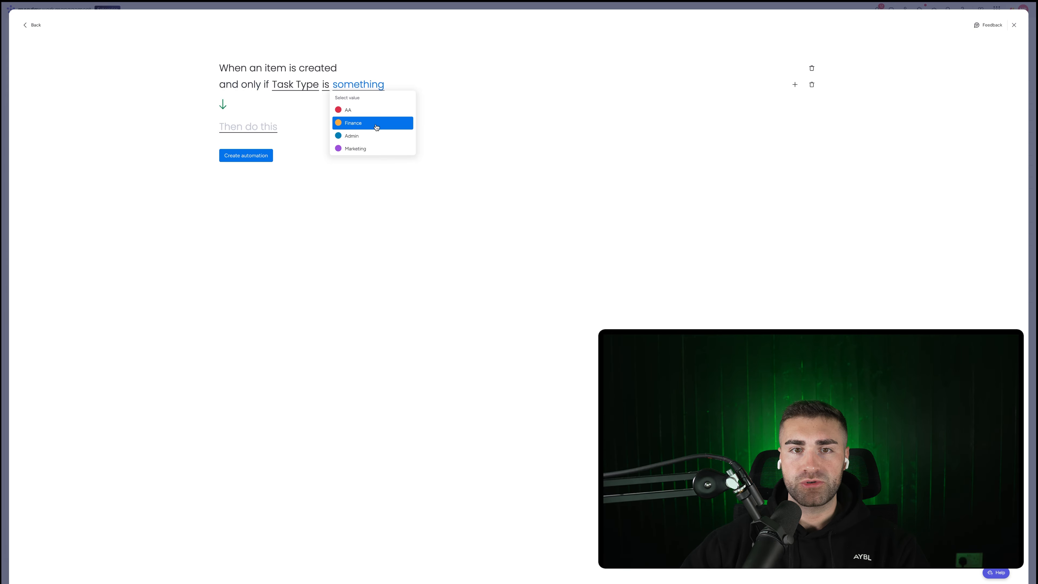
pyautogui.click(355, 148)
# Add three "create subitem" actions to the automation.
pyautogui.click(268, 131)
pyautogui.write('create')
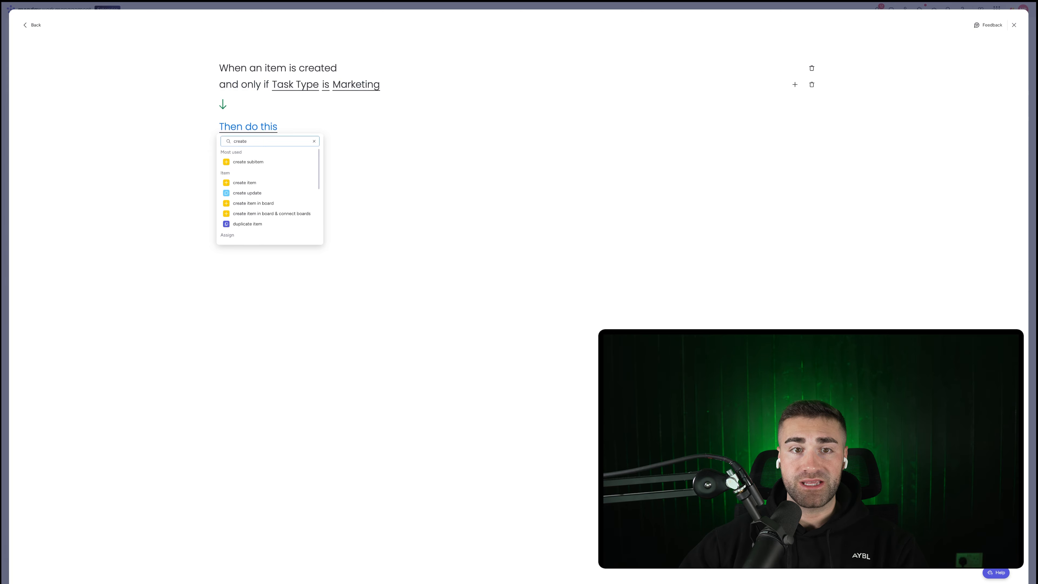
pyautogui.click(248, 161)
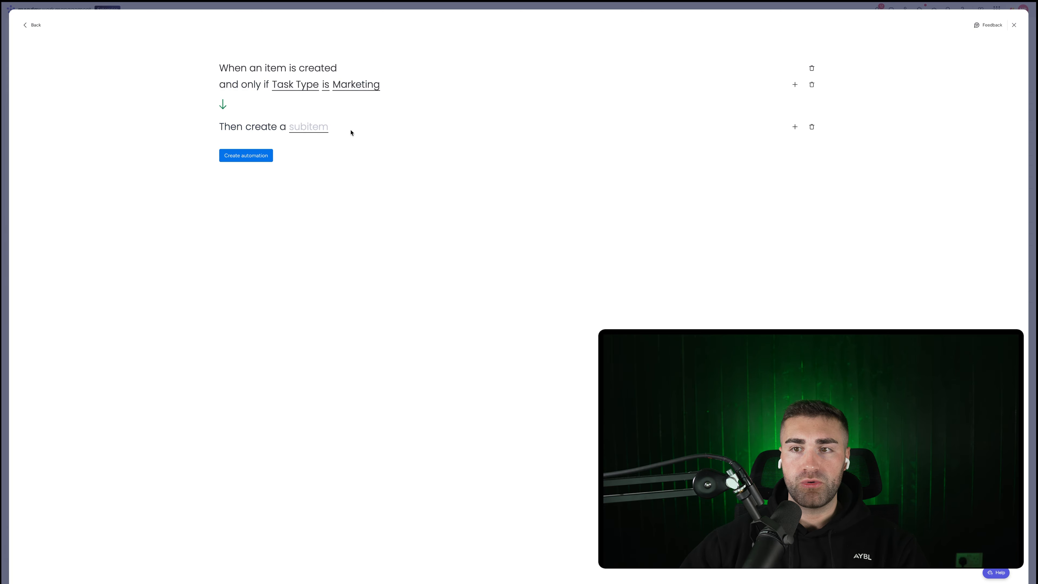
pyautogui.click(796, 127)
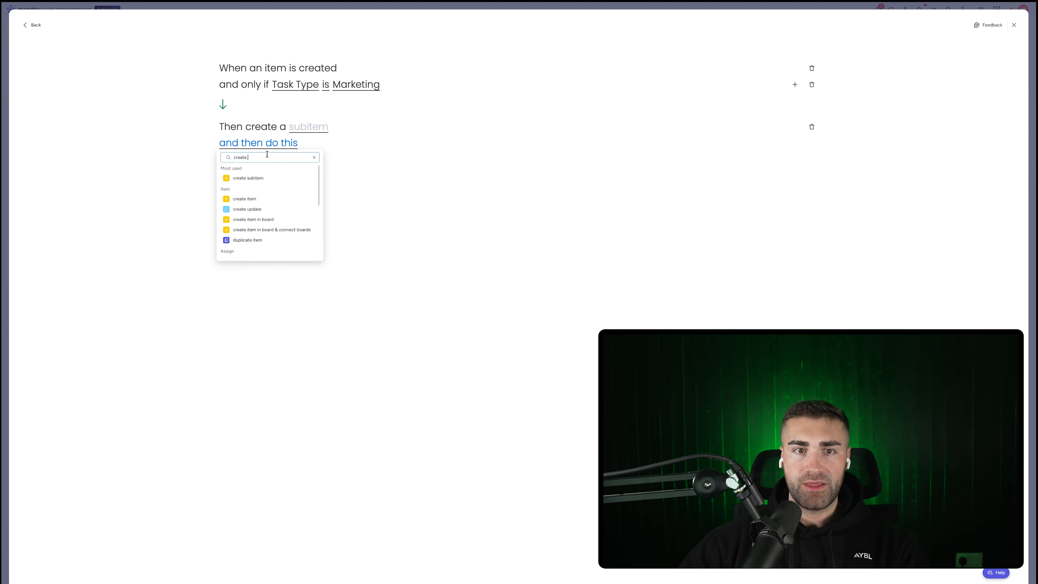
pyautogui.click(258, 177)
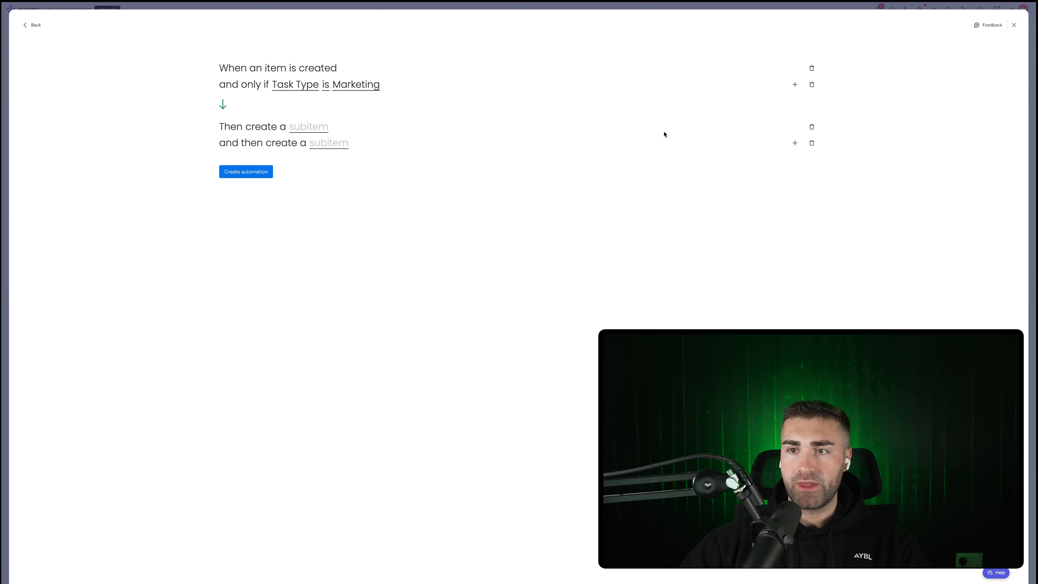
pyautogui.click(794, 142)
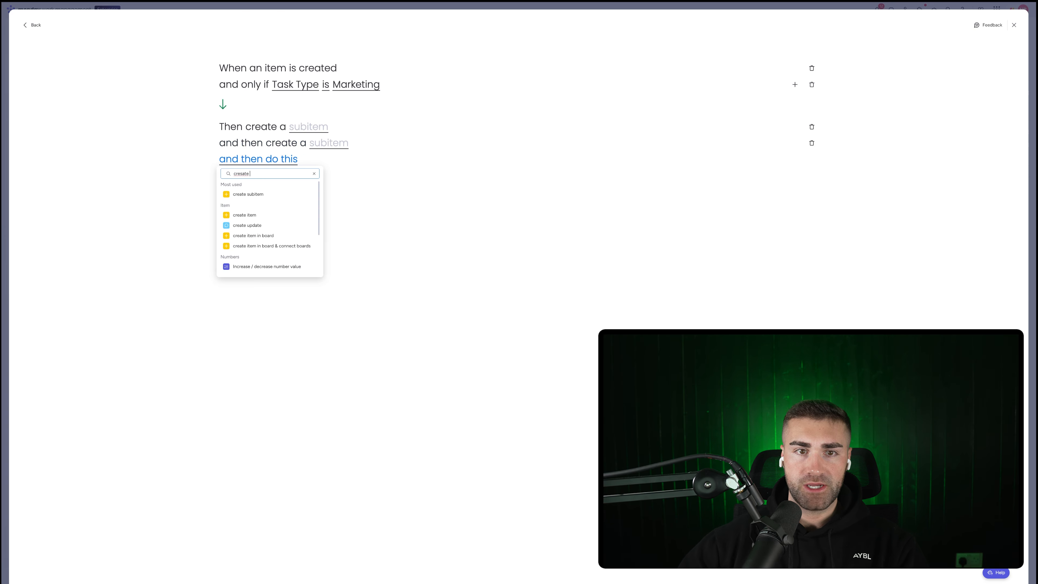
pyautogui.click(262, 195)
# Configure the first subitem action with the name "Example Subitem #1" and Checklist Trigger 1.
pyautogui.click(323, 141)
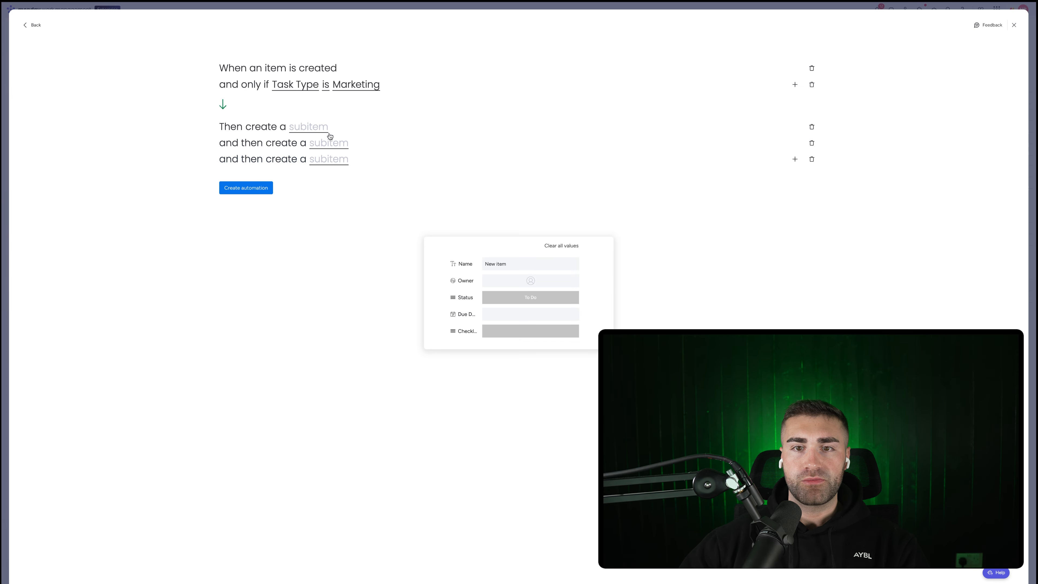
pyautogui.click(509, 267)
pyautogui.write('Example')
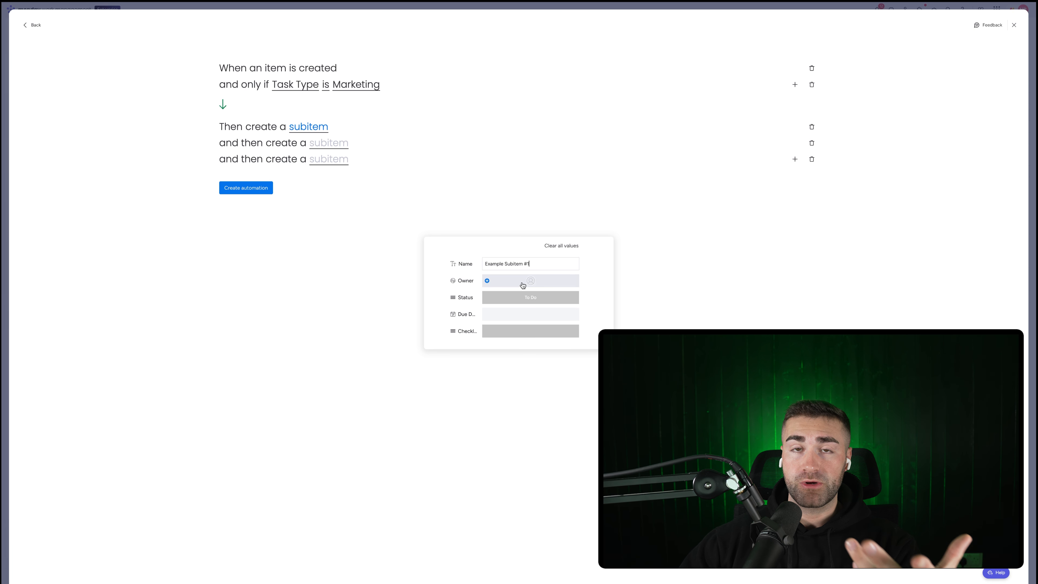
pyautogui.click(516, 332)
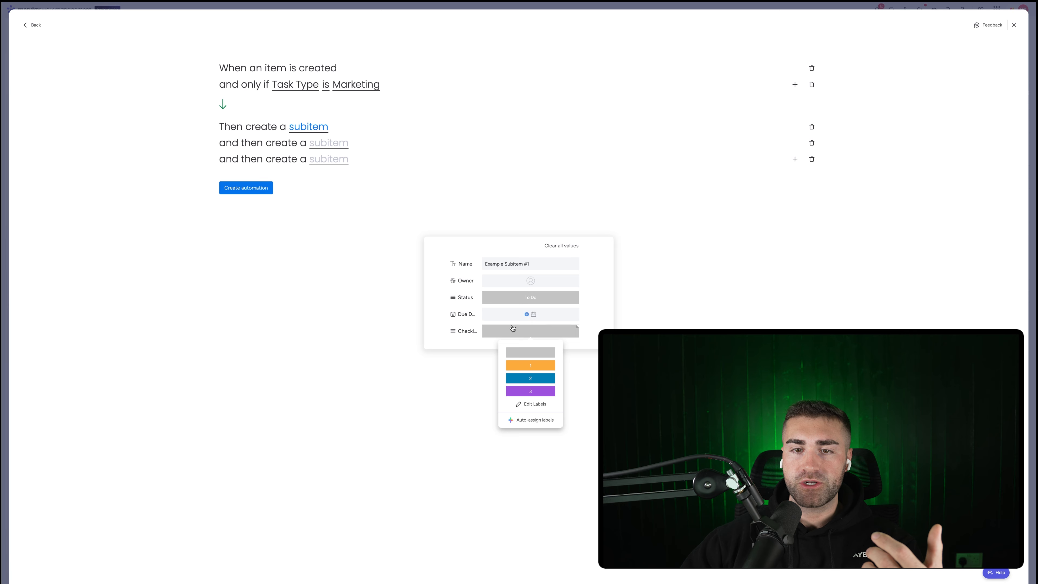
pyautogui.click(524, 366)
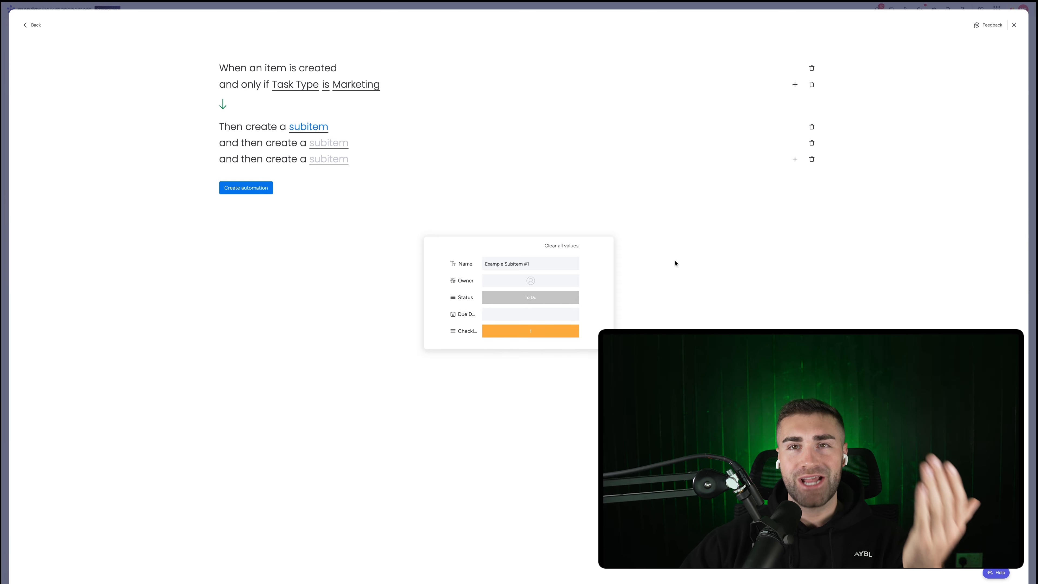
pyautogui.click(456, 143)
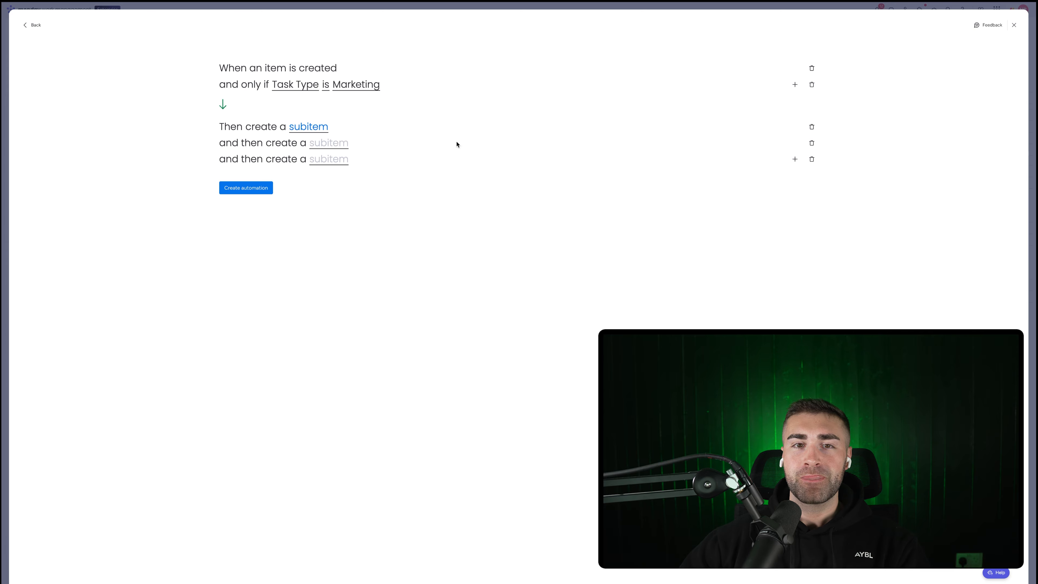
# Configure the second subitem action with an "Example Subitem" name and a Checklist Trigger label.
pyautogui.click(325, 145)
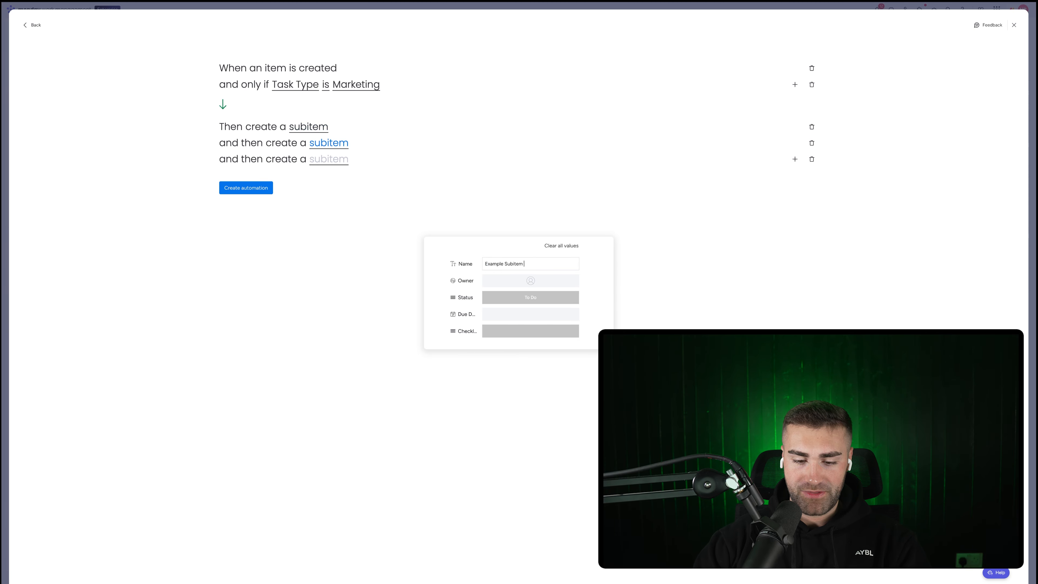
pyautogui.click(523, 337)
pyautogui.click(531, 354)
pyautogui.click(278, 154)
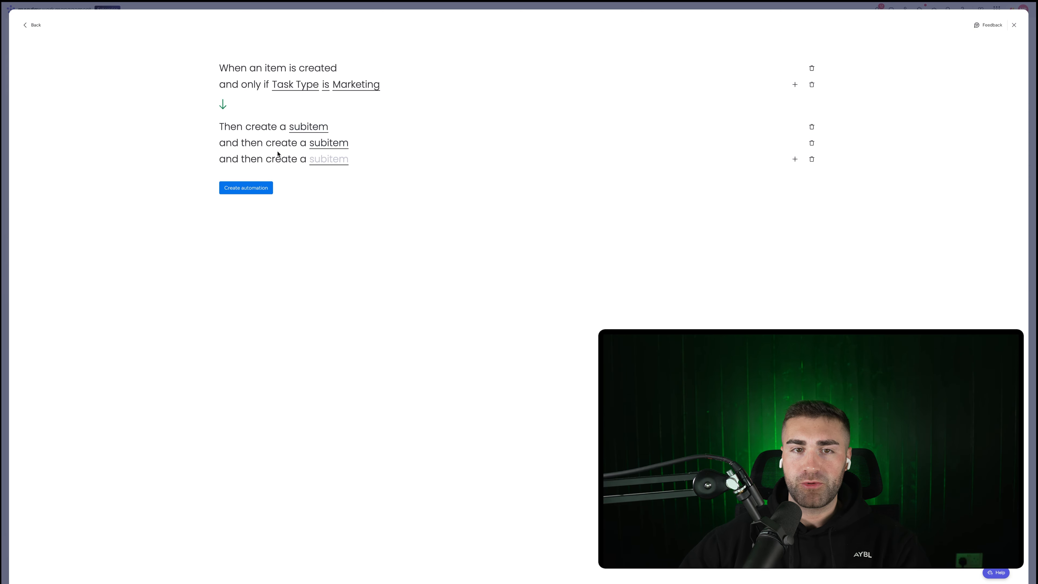
# Configure the third subitem action with the name "Example Subitem #3" and Checklist Trigger 3, and create the automation.
pyautogui.click(329, 159)
pyautogui.click(556, 264)
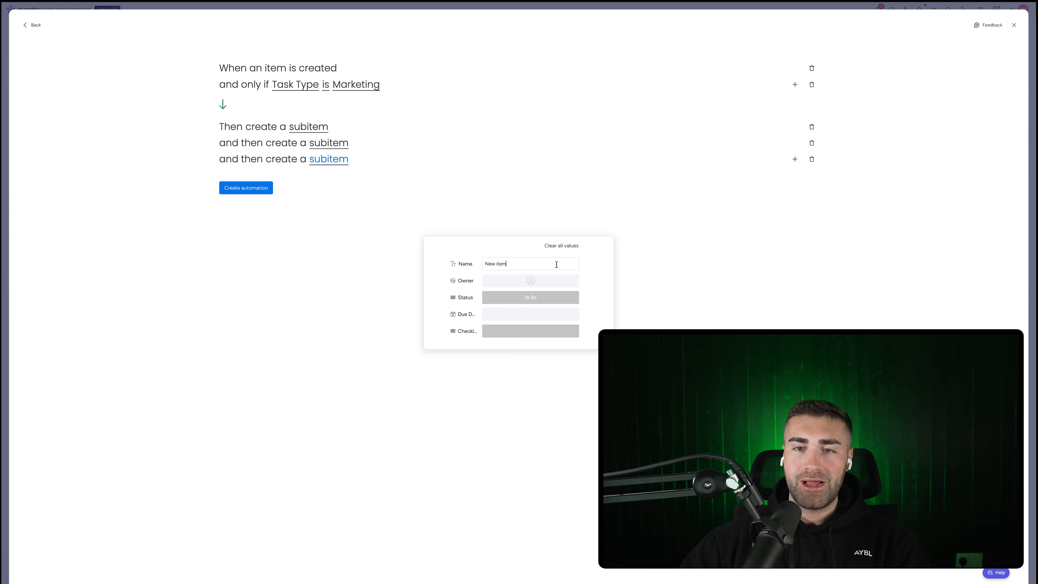
pyautogui.hotkey('ctrl', 'a')
pyautogui.write('Example Subitem #3')
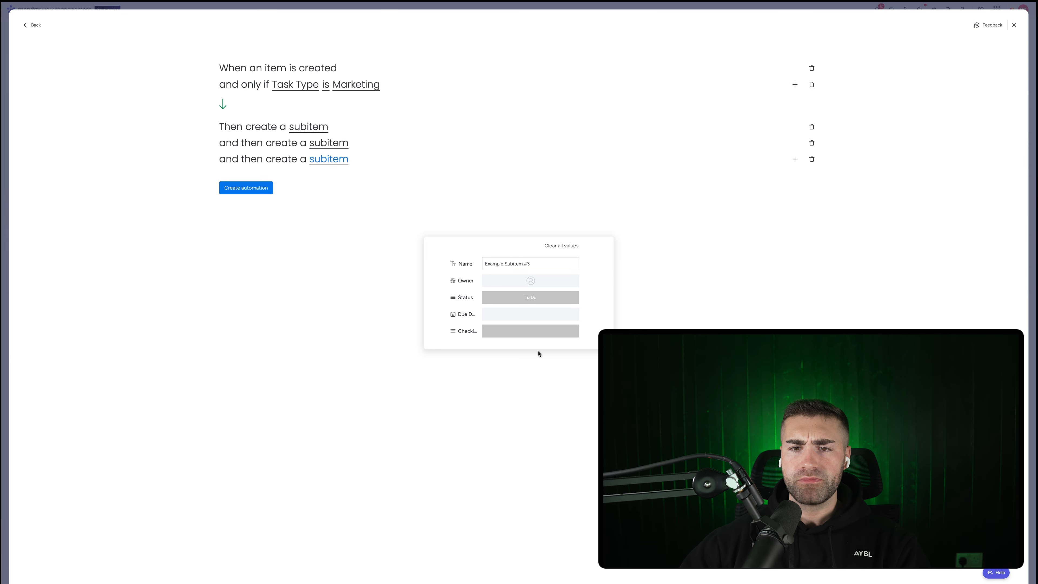
pyautogui.click(531, 334)
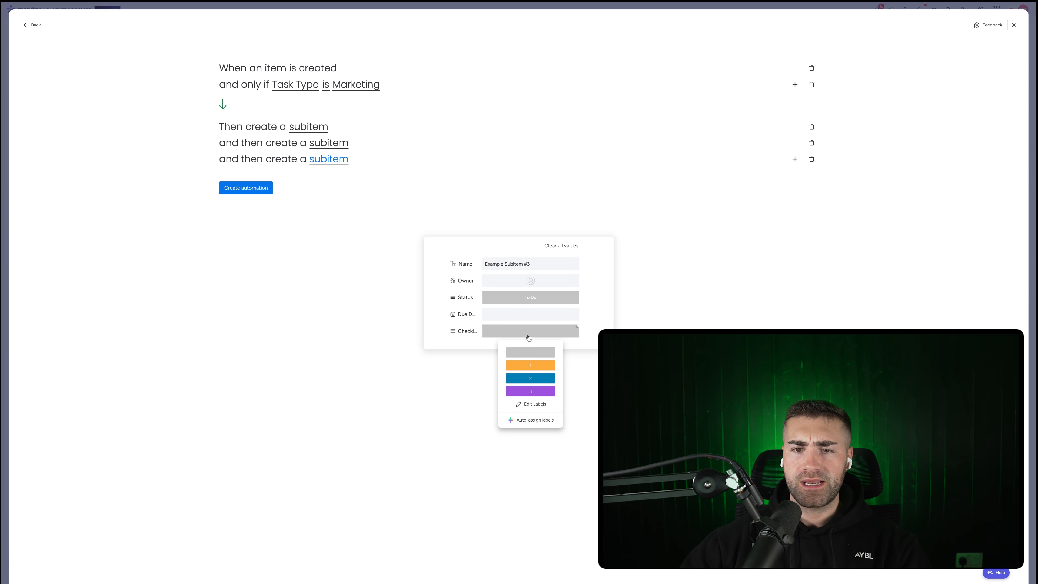
pyautogui.click(529, 391)
pyautogui.click(700, 309)
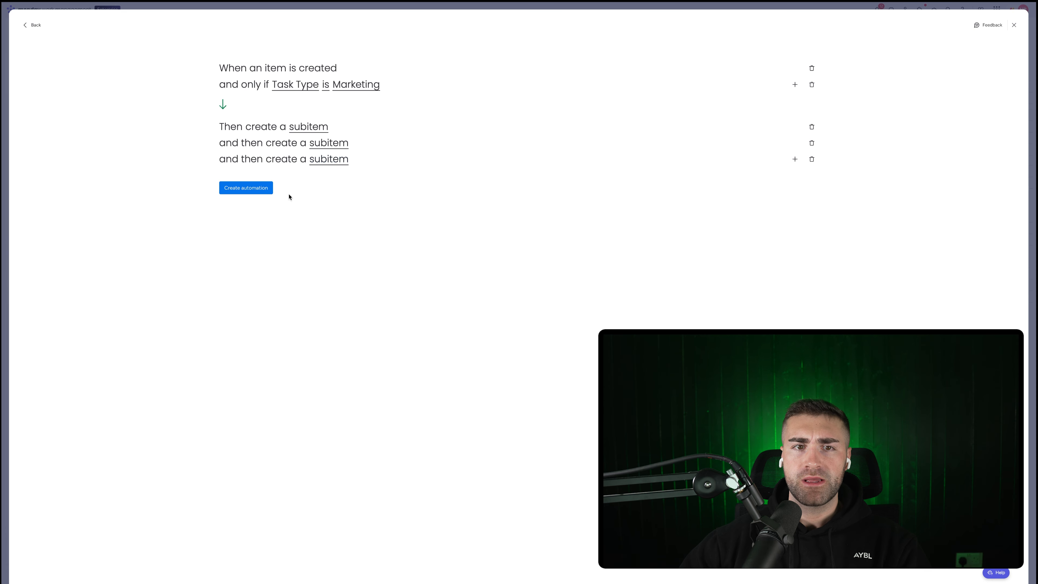
pyautogui.click(249, 190)
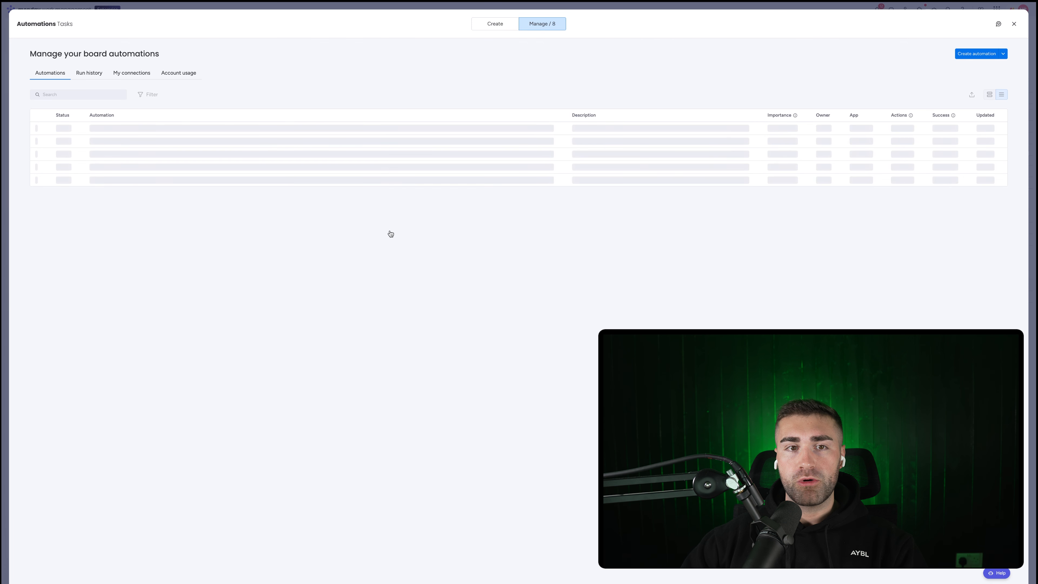
pyautogui.press('Escape')
# Create a To Do task named "Example Task #2" with Task Type Marketing and expand its subitems.
pyautogui.click(147, 171)
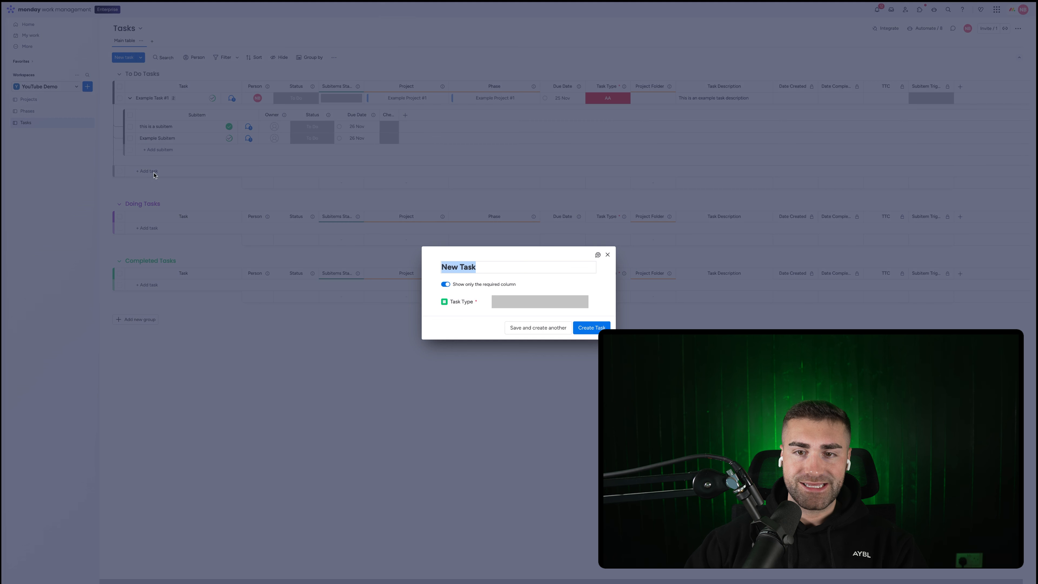
pyautogui.write('Example Task #13')
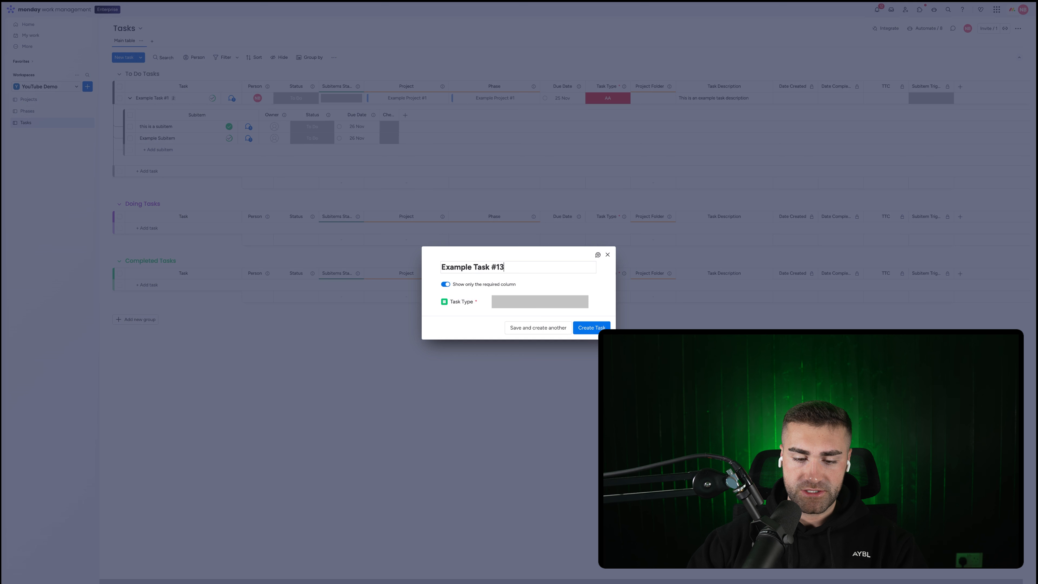
pyautogui.press('BackSpace')
pyautogui.press('BackSpace')
pyautogui.write('2')
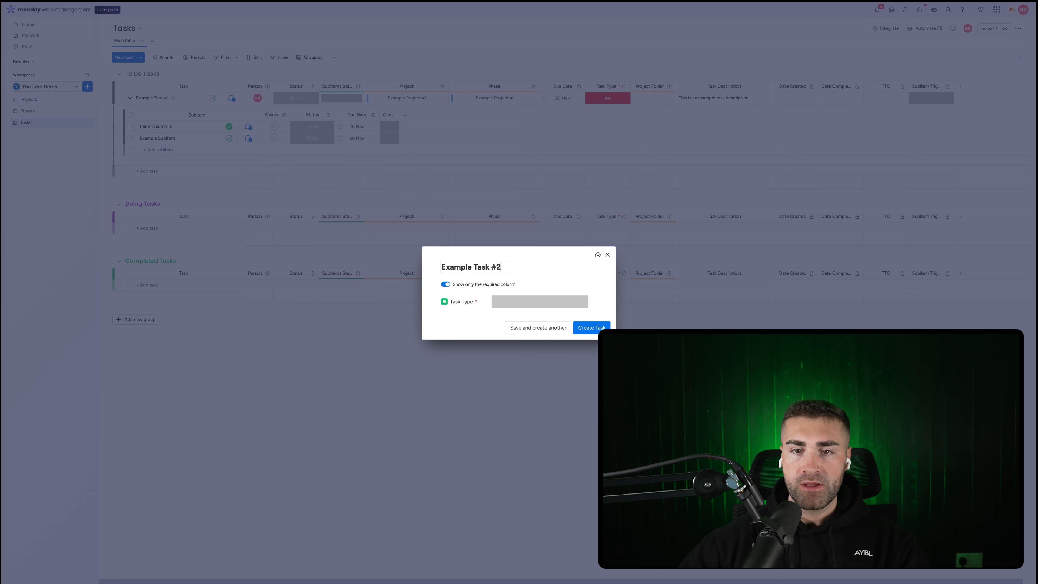
pyautogui.click(508, 303)
pyautogui.click(540, 362)
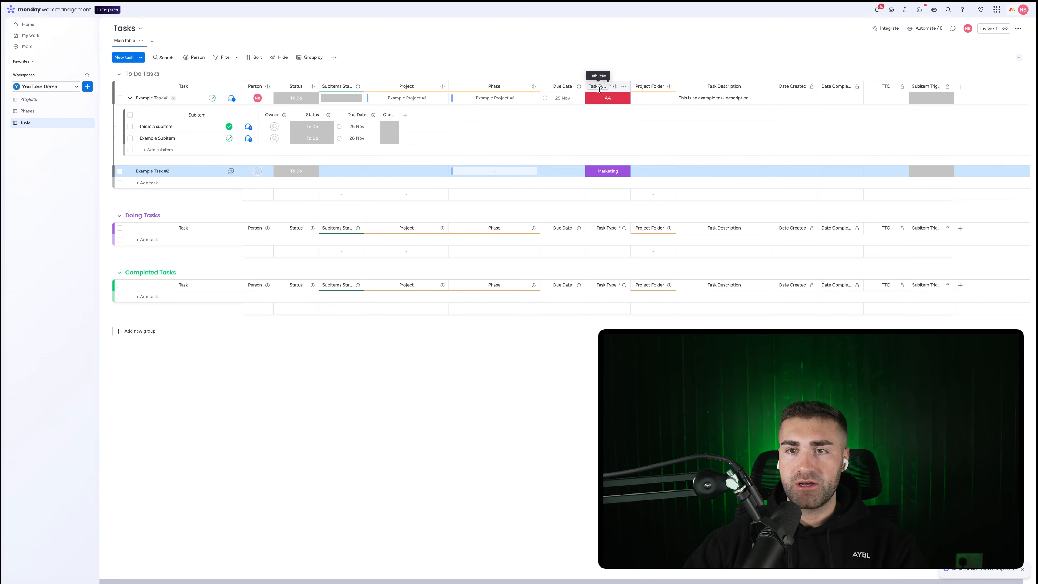
pyautogui.click(130, 99)
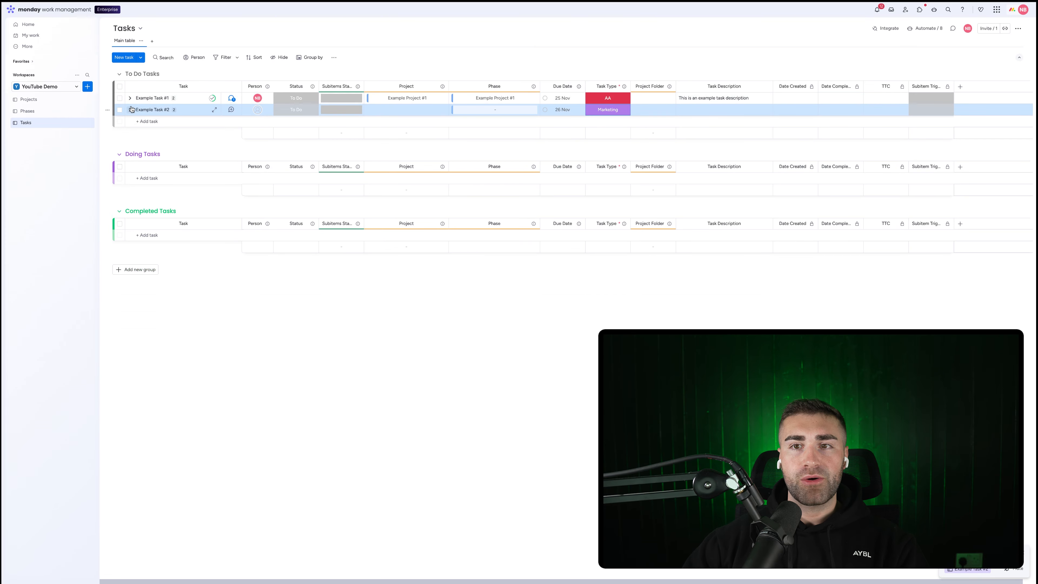
pyautogui.click(130, 110)
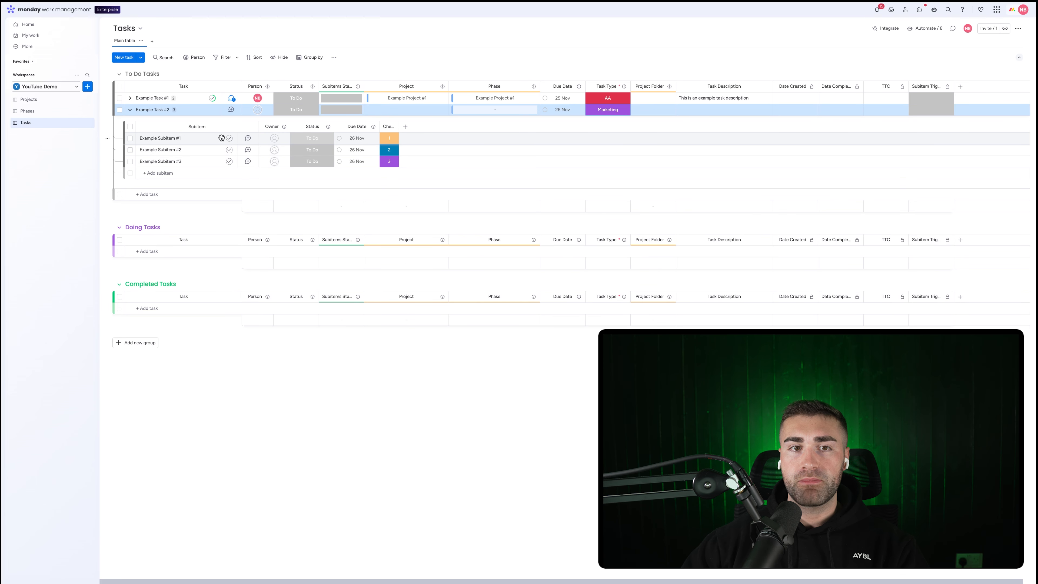
# Add a condition to the existing subitem-created update automation so it runs only if the subitem Checklist Trigger is 1.
pyautogui.click(924, 28)
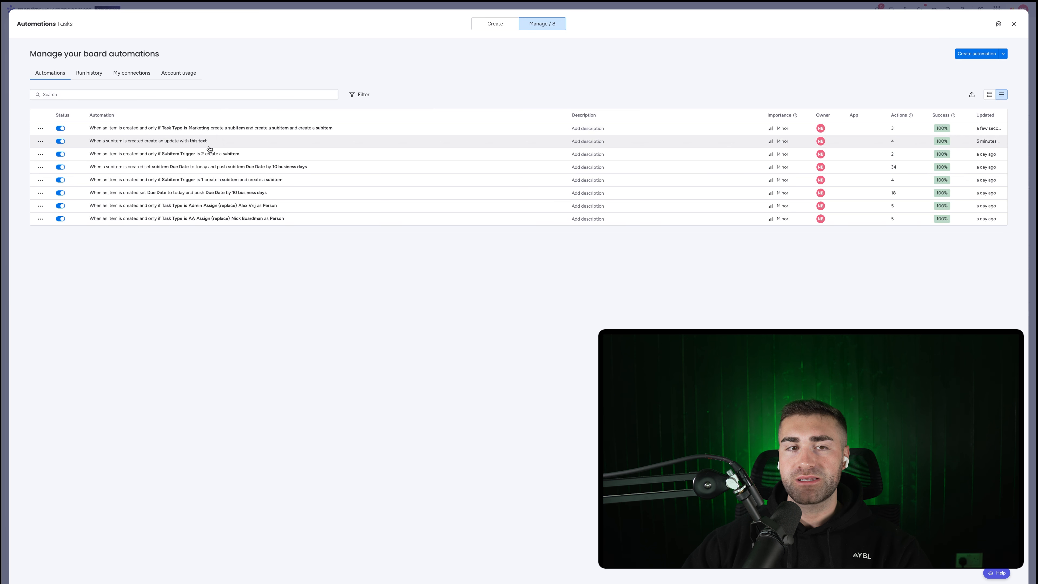
pyautogui.click(162, 143)
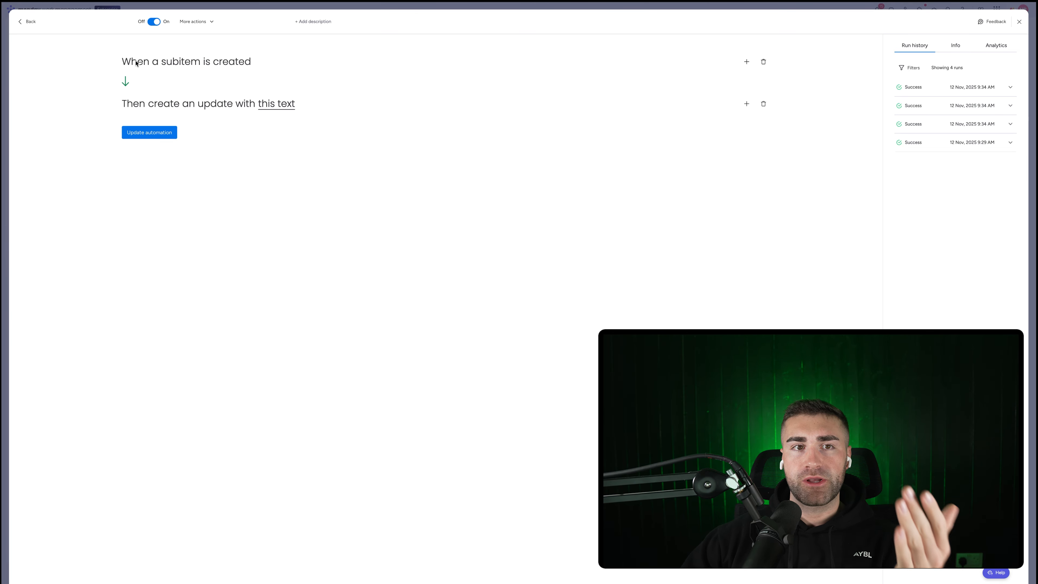
pyautogui.click(746, 61)
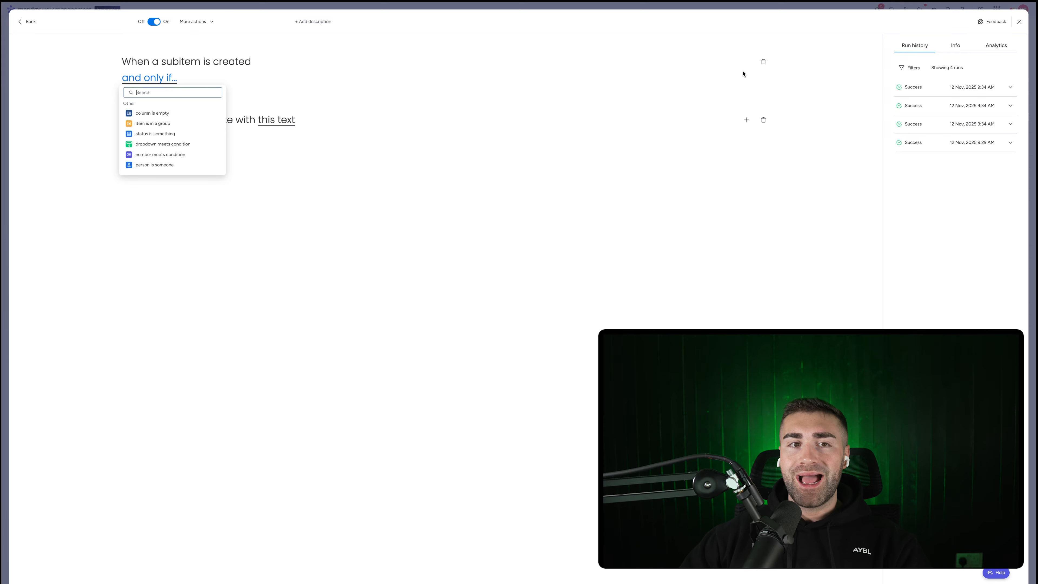
pyautogui.click(162, 139)
pyautogui.click(184, 78)
pyautogui.scroll(-3, 192, 135)
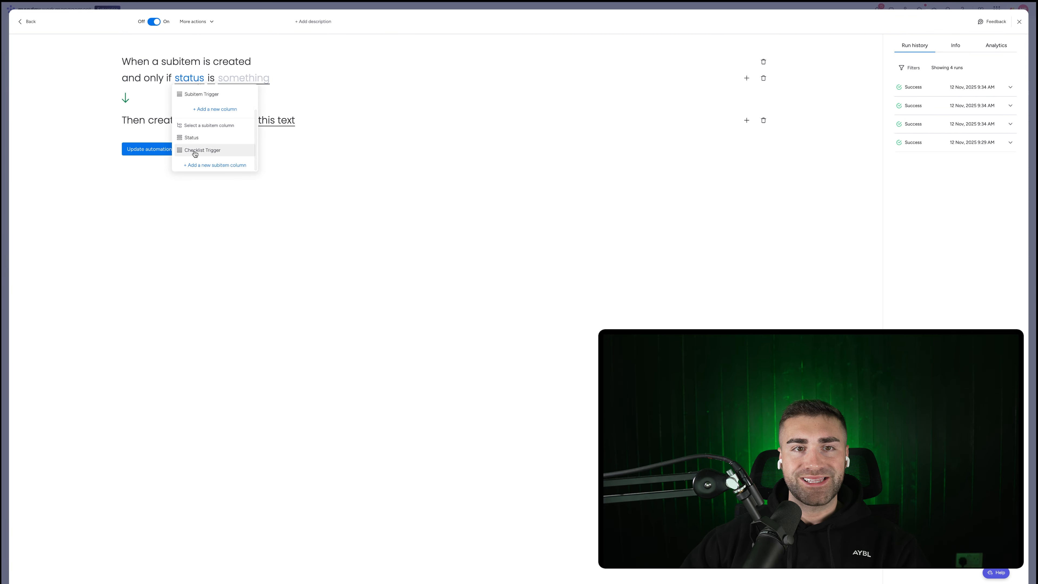
pyautogui.click(195, 152)
pyautogui.click(291, 80)
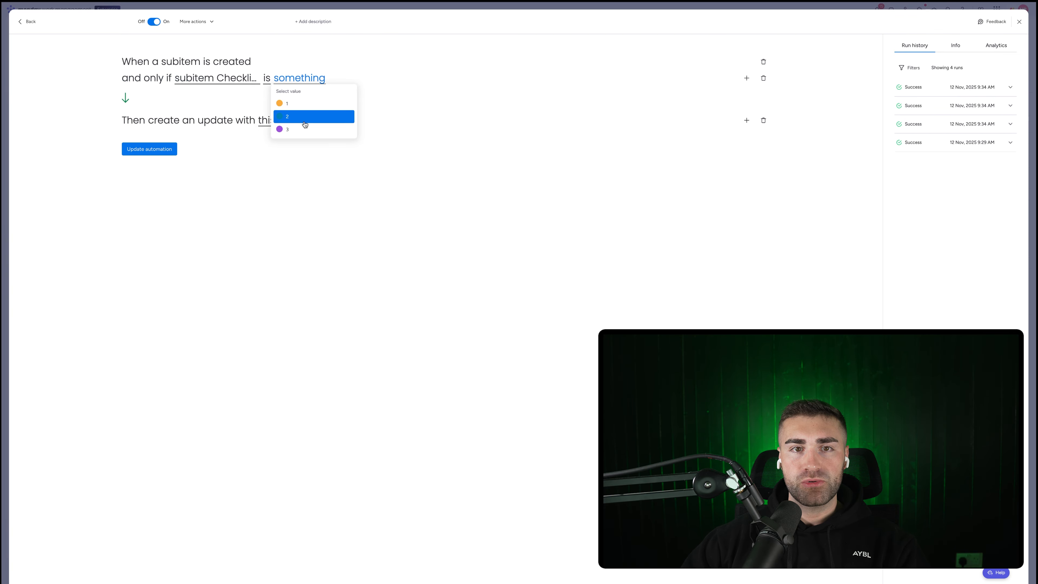
pyautogui.click(294, 102)
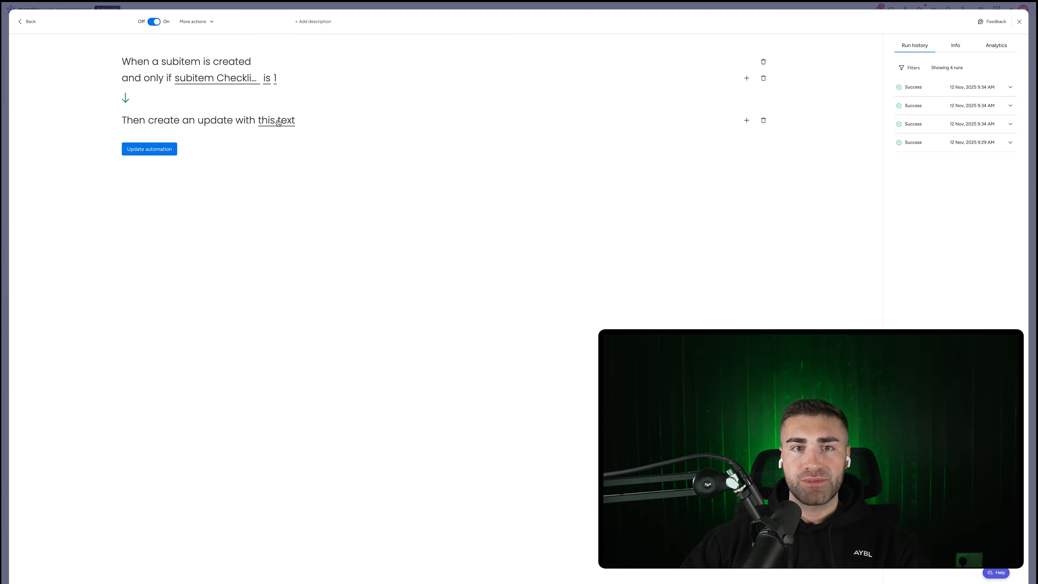
# Change the update's first checklist item to "this is for checklist 1" and delete the two "hello youtube" items.
pyautogui.click(286, 120)
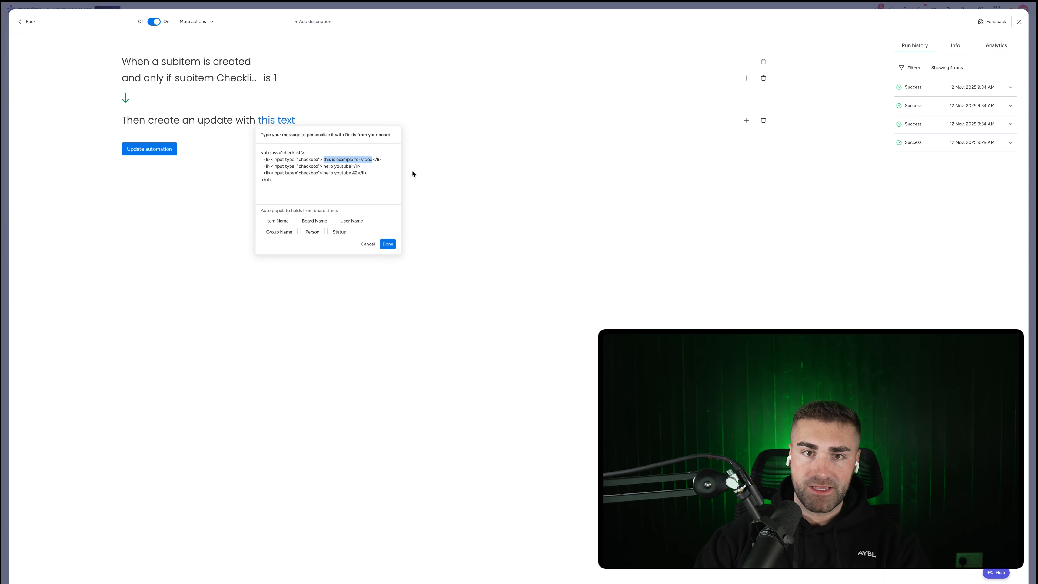
pyautogui.write('this is for checklist 1')
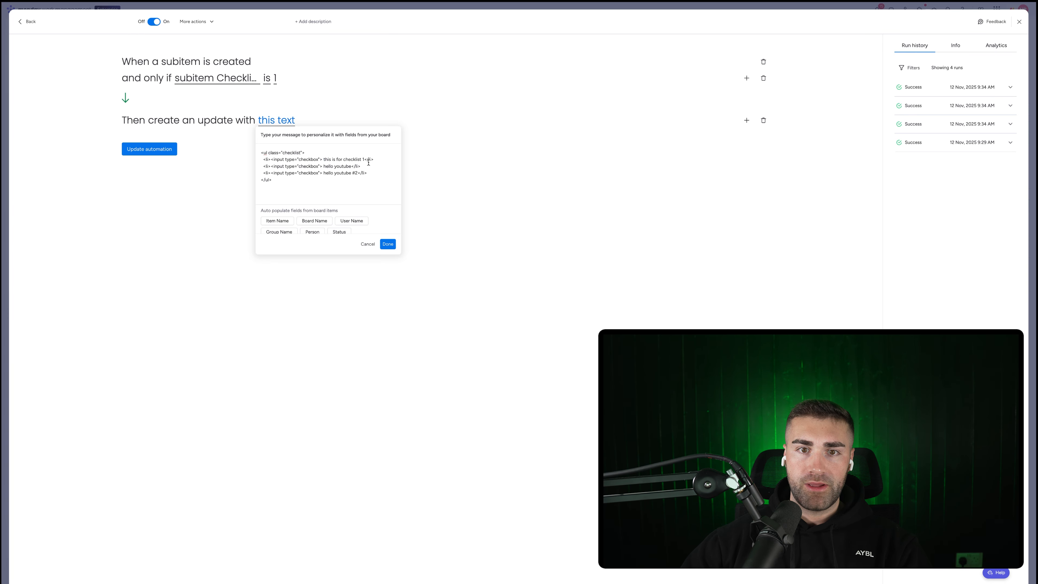
pyautogui.moveTo(372, 172); pyautogui.dragTo(255, 167)
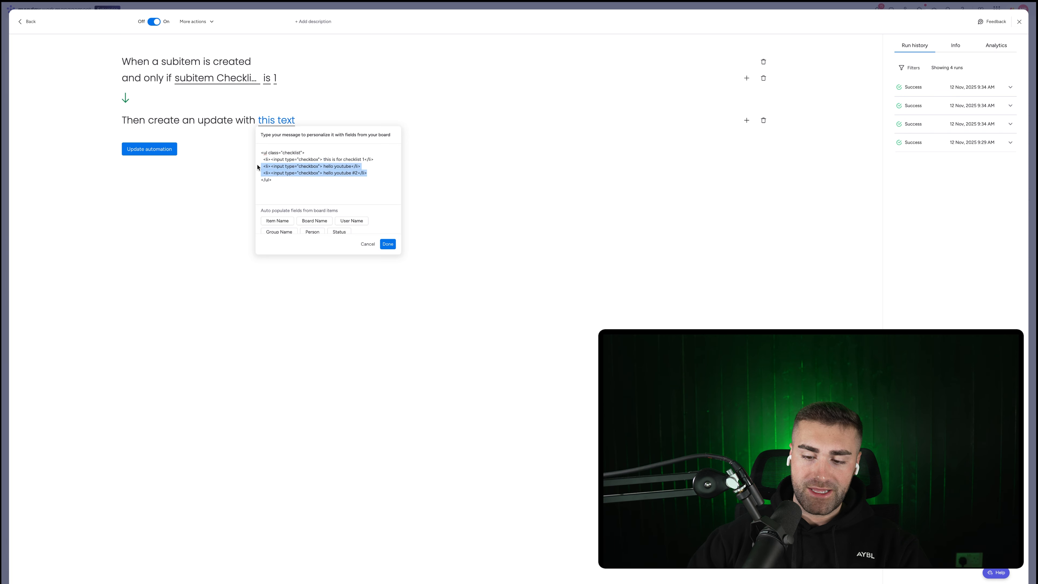
pyautogui.press('BackSpace')
pyautogui.press('BackSpace')
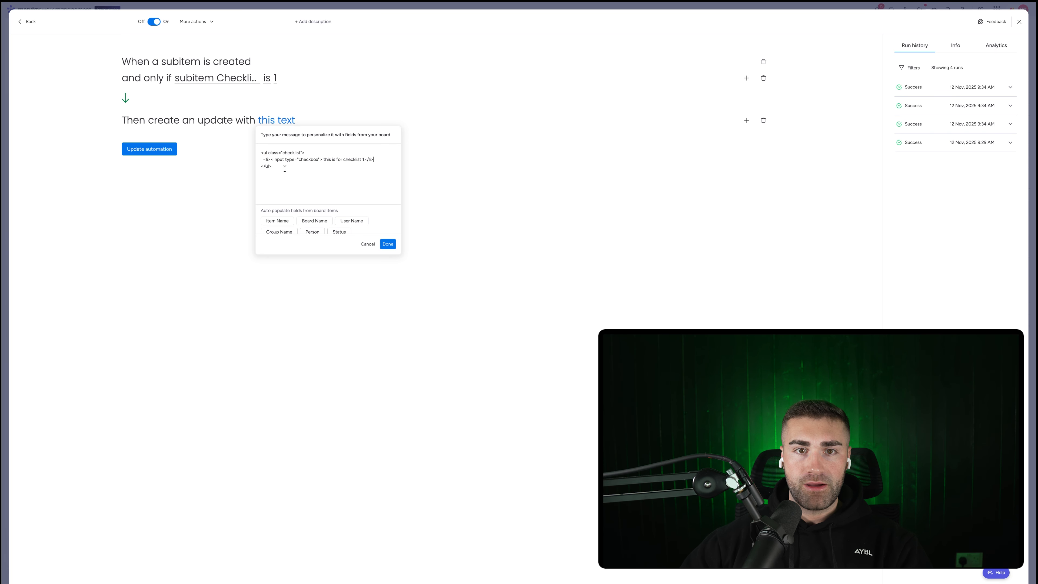
# Copy the whole checklist HTML from the update text and save the edited automation.
pyautogui.hotkey('ctrl', 'a')
pyautogui.hotkey('ctrl', 'c')
pyautogui.click(387, 244)
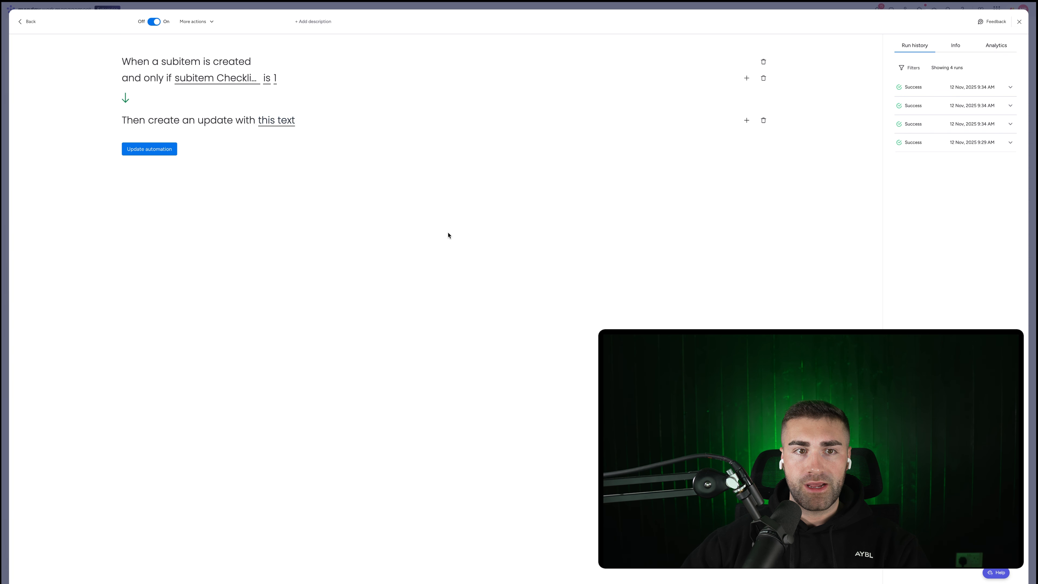
pyautogui.click(139, 147)
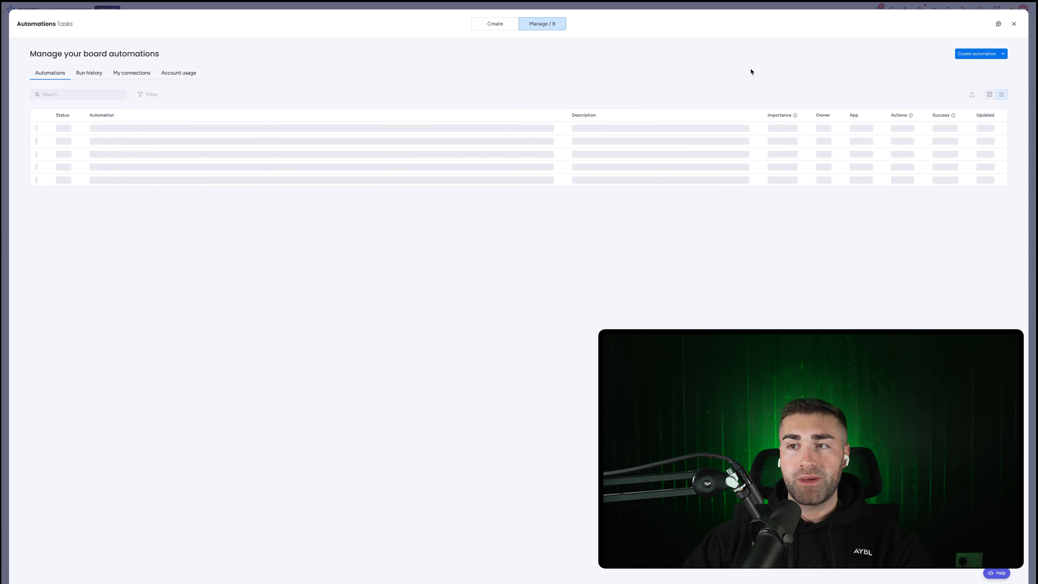
# Start a new custom automation triggered when a subitem is created.
pyautogui.click(966, 55)
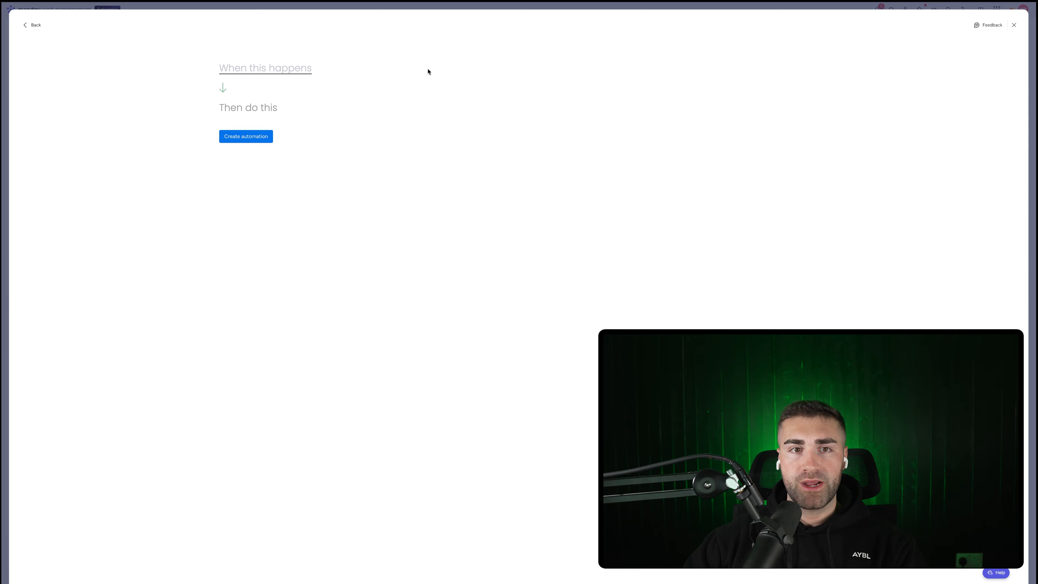
pyautogui.click(274, 73)
pyautogui.write('subitem')
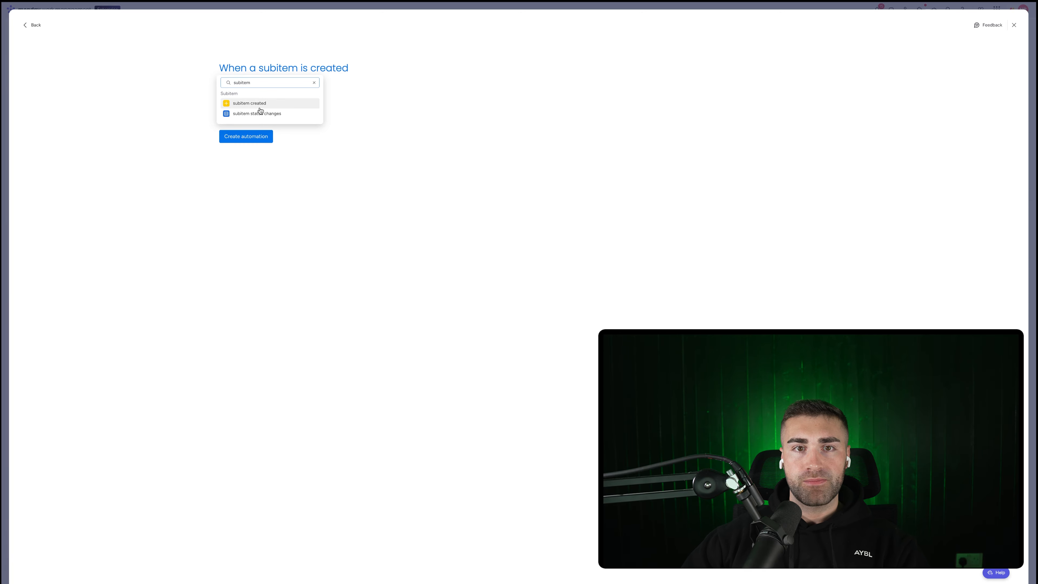
pyautogui.press('Return')
# Add a condition to the new automation so it runs only if the subitem Checklist Trigger is 2.
pyautogui.click(794, 68)
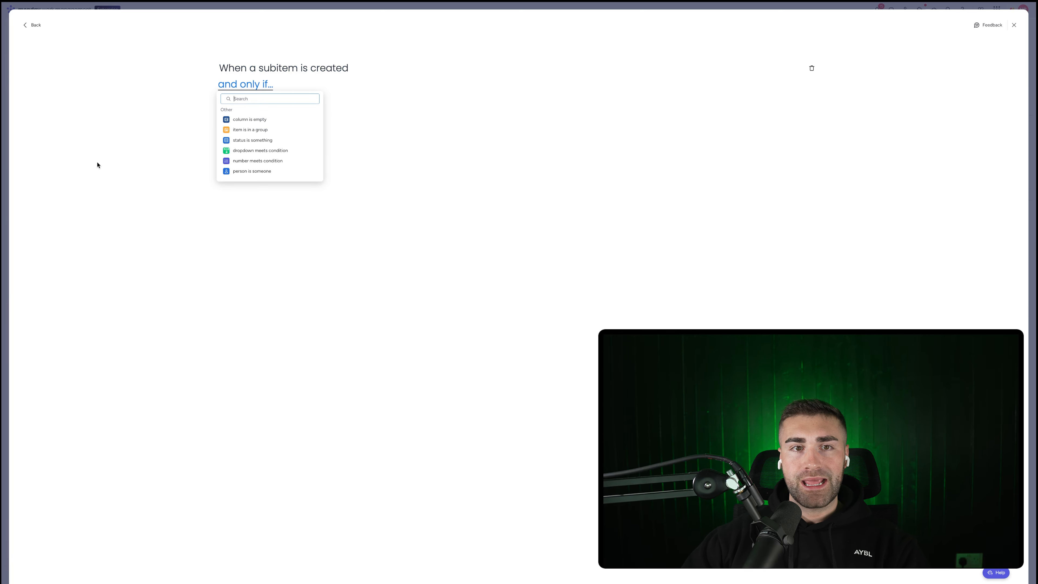
pyautogui.click(261, 140)
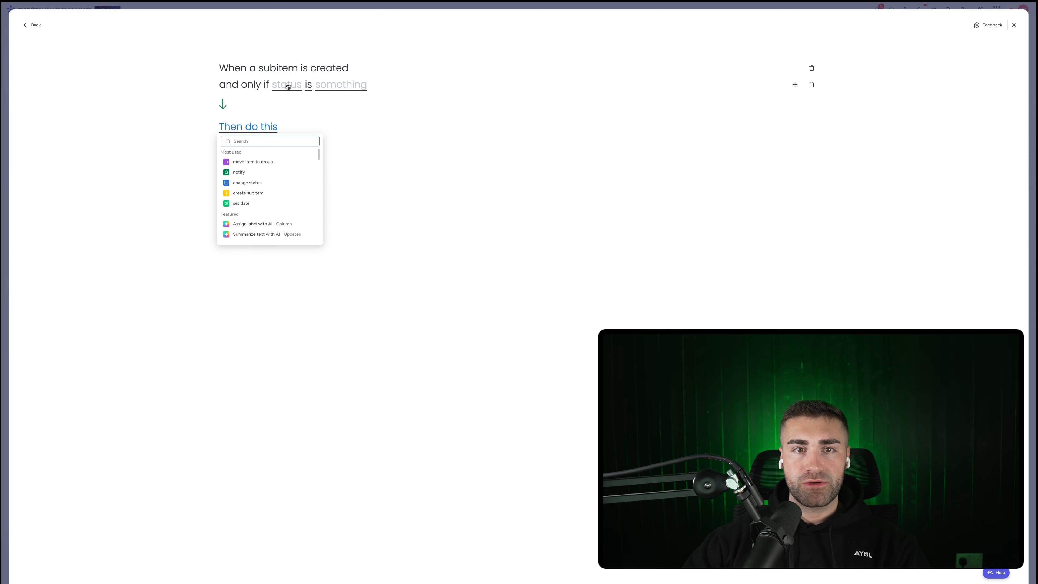
pyautogui.click(286, 85)
pyautogui.scroll(-2, 309, 141)
pyautogui.press('Return')
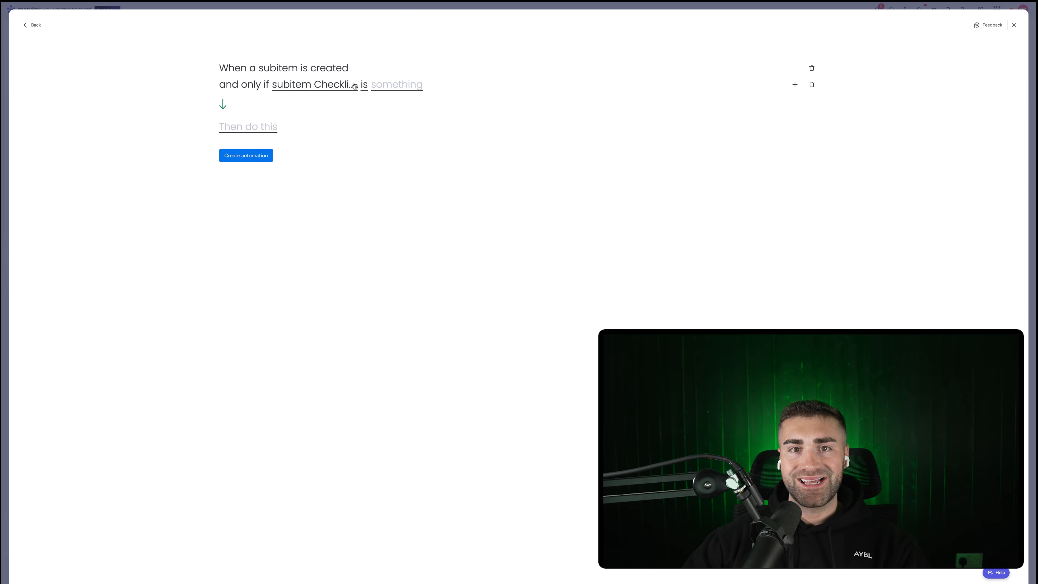
pyautogui.click(384, 90)
pyautogui.click(398, 122)
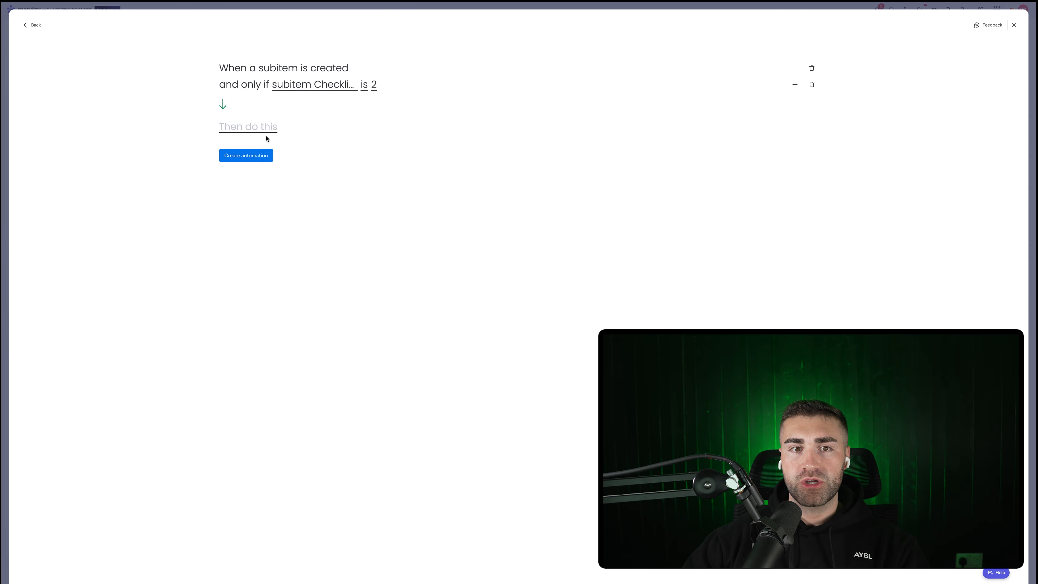
# Add a "create update" action and paste the copied checklist HTML as its text.
pyautogui.click(247, 128)
pyautogui.write('create u')
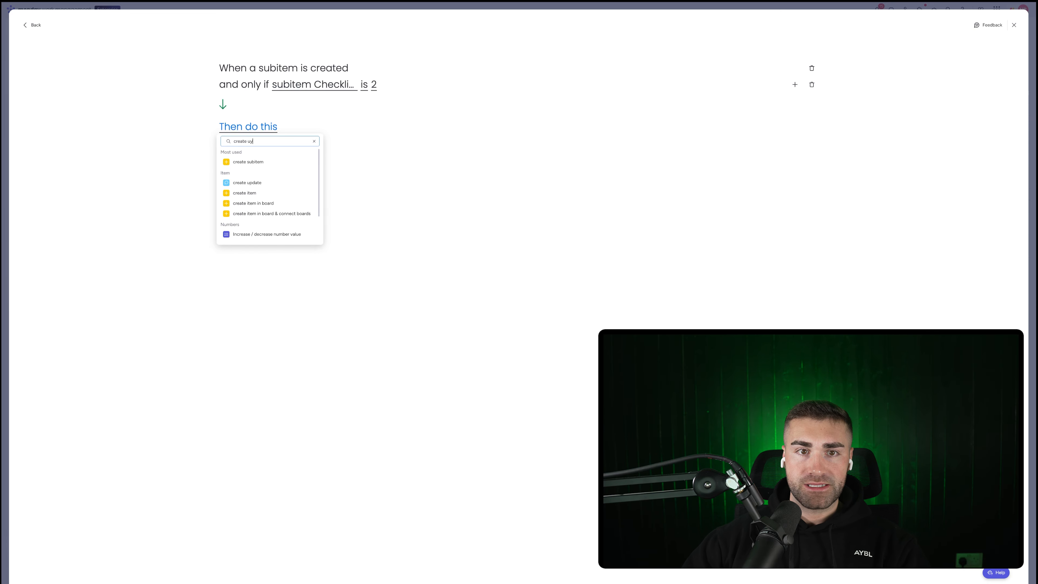
pyautogui.click(247, 183)
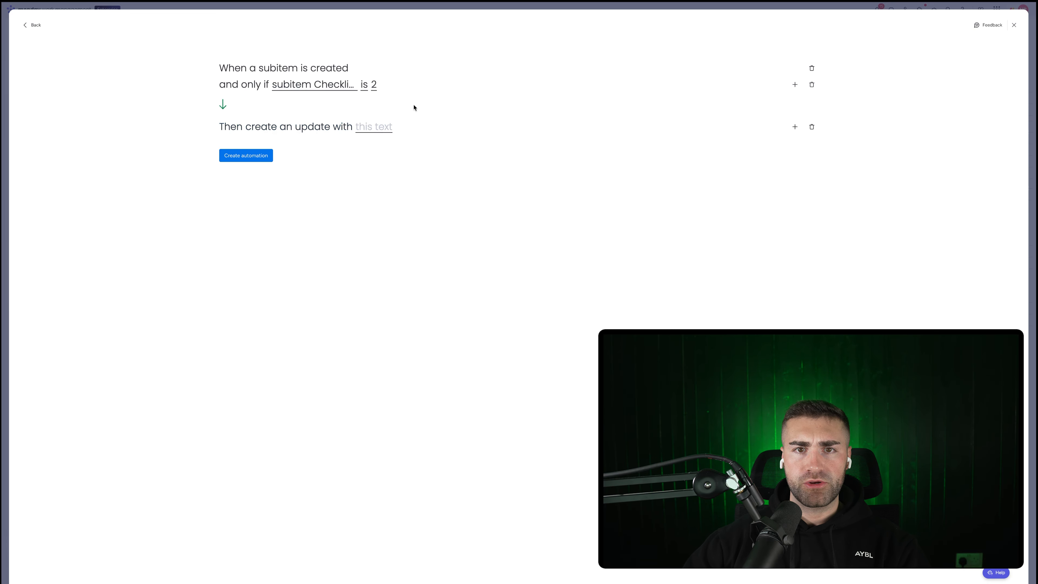
pyautogui.click(390, 127)
pyautogui.hotkey('ctrl', 'v')
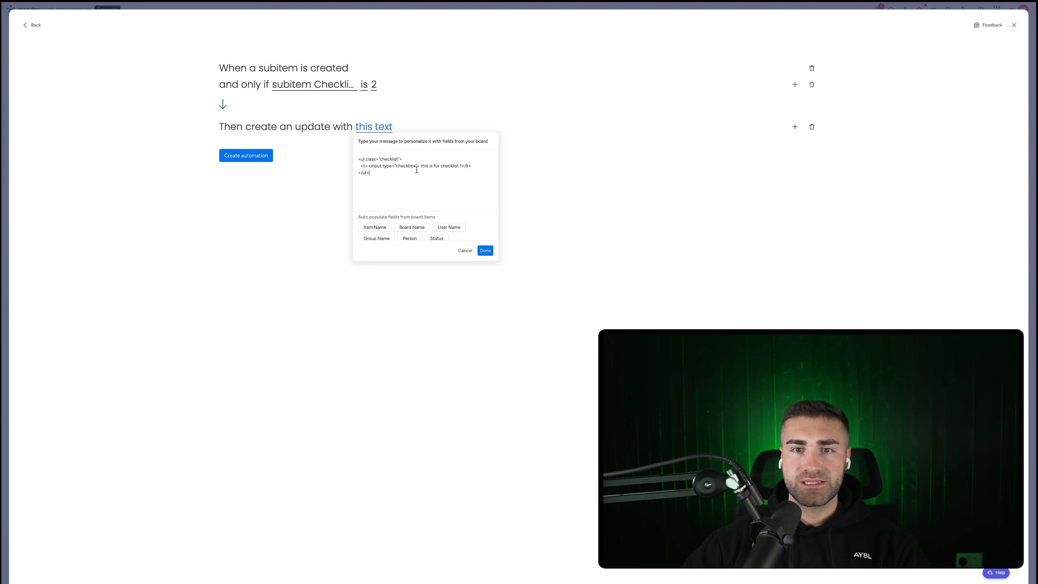
# Replace the checklist item wording in the pasted HTML with "example for checklist #2".
pyautogui.moveTo(461, 164); pyautogui.dragTo(420, 165)
pyautogui.write('example')
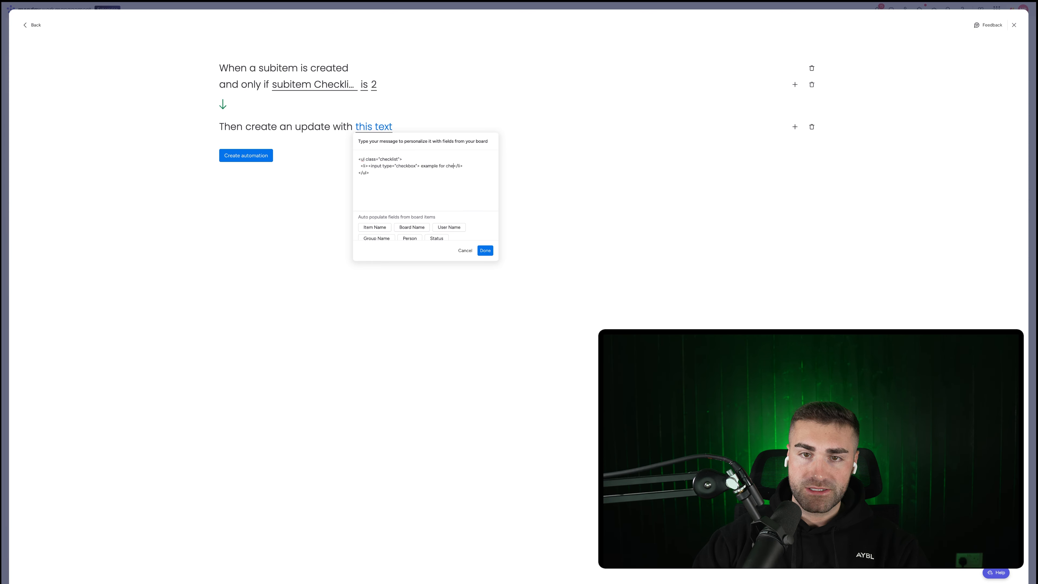
pyautogui.write(' for checklist #')
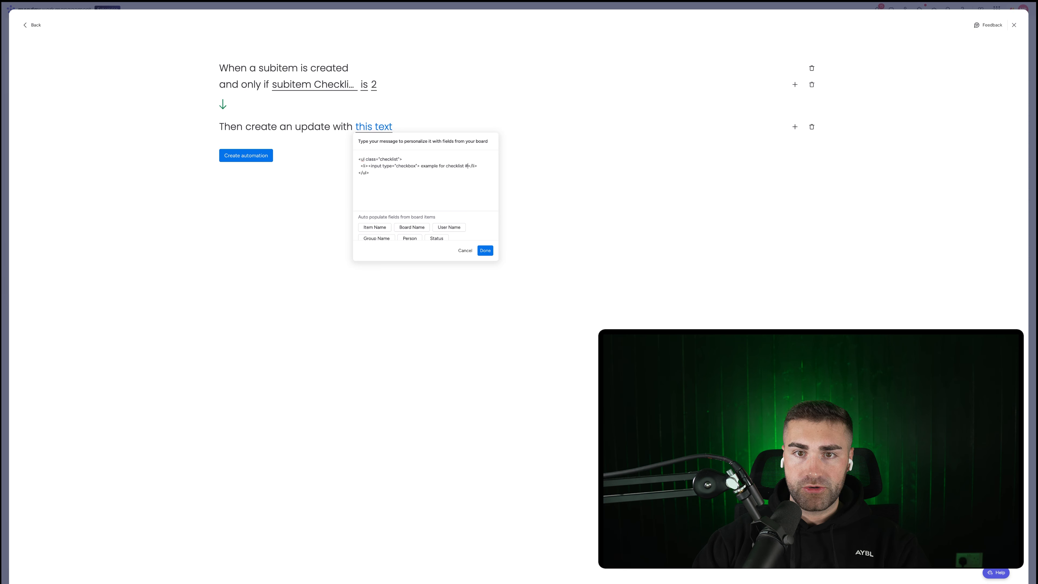
pyautogui.write('2')
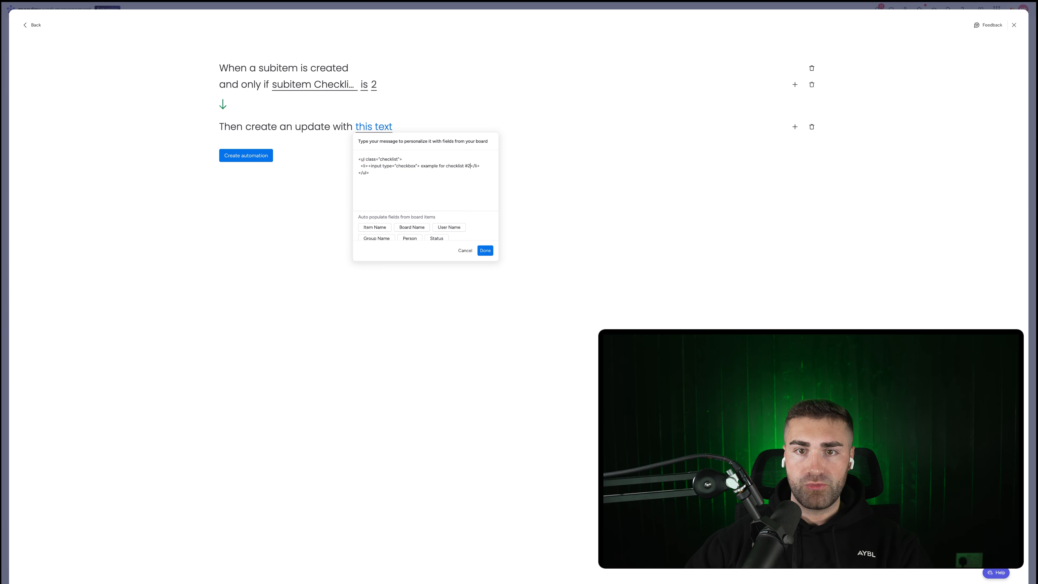
# Duplicate the "example for checklist #2" list item on a new line in the update's checklist HTML.
pyautogui.click(486, 249)
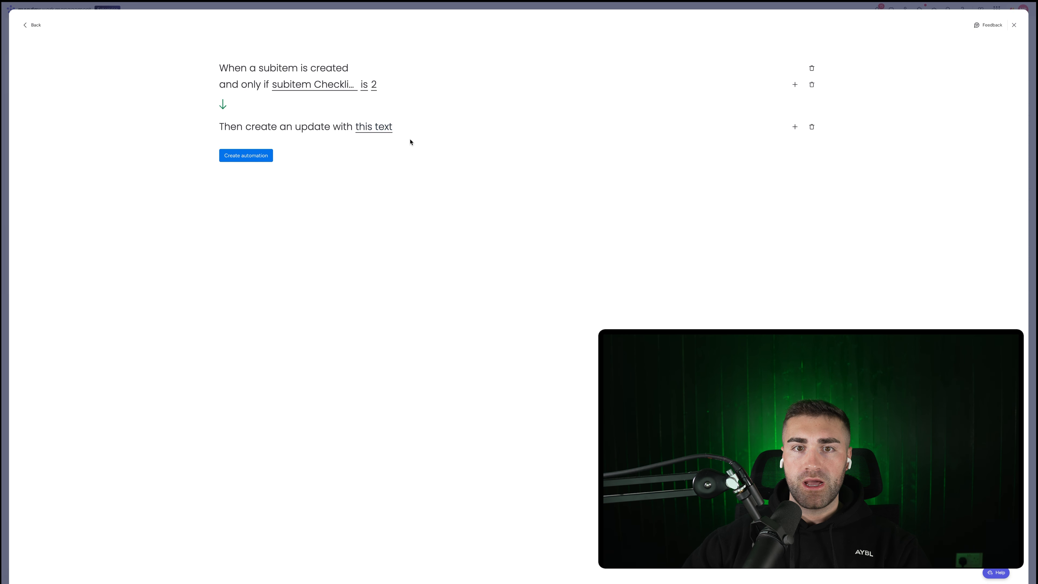
pyautogui.click(382, 127)
pyautogui.moveTo(488, 166); pyautogui.dragTo(362, 165)
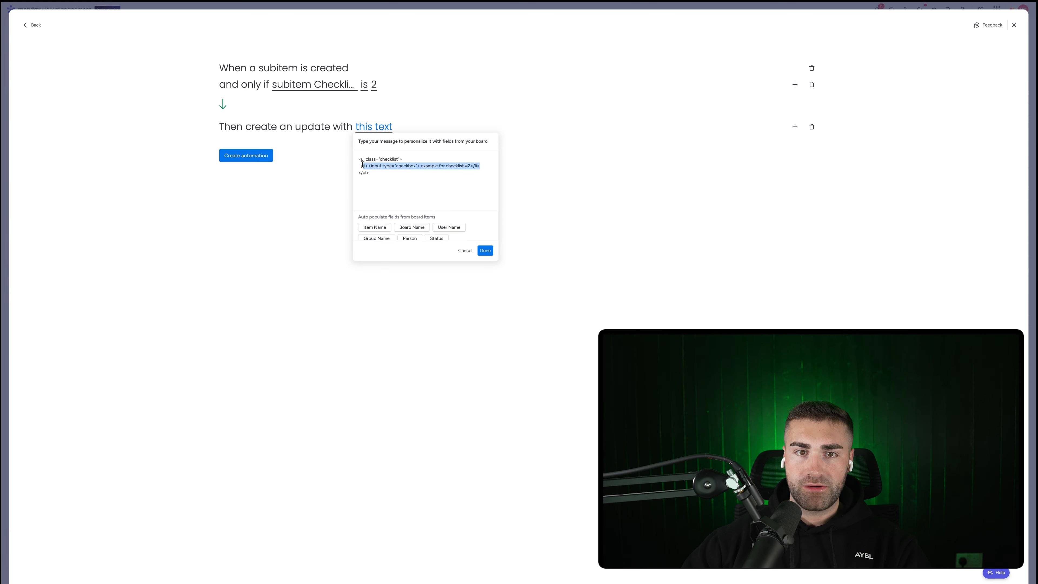
pyautogui.click(490, 166)
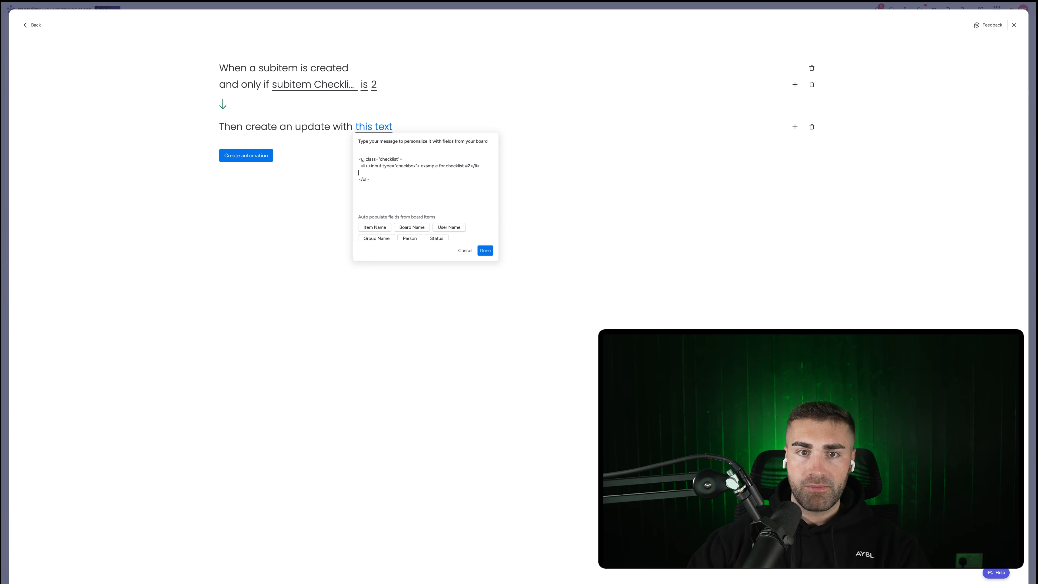
pyautogui.write('<li><input type="checkbox"> example for checklist #2</li>')
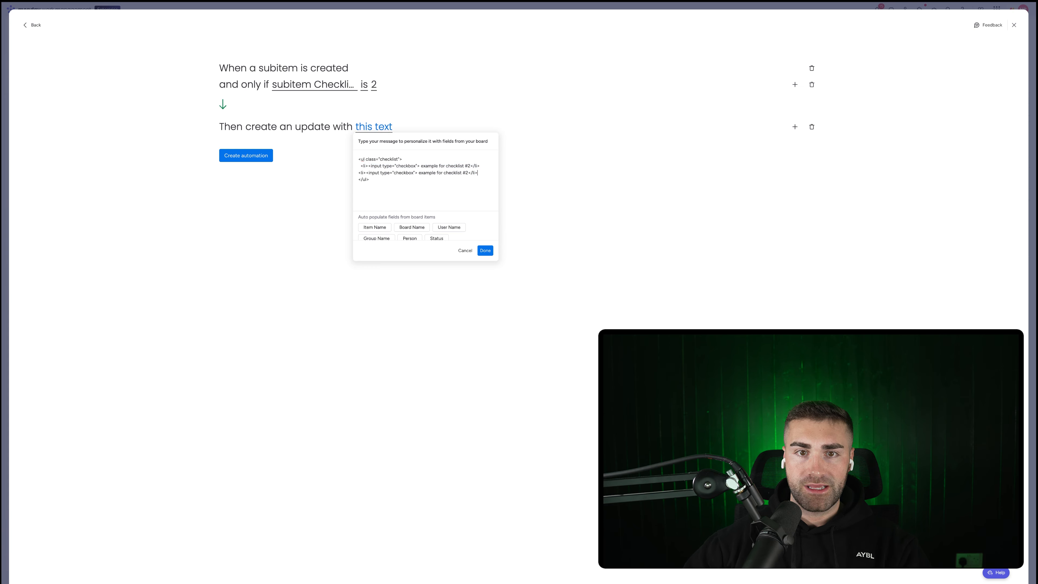
# Indent the second list item and reword it as "just proving how this works for 2".
pyautogui.click(358, 171)
pyautogui.moveTo(469, 173); pyautogui.dragTo(421, 174)
pyautogui.press('BackSpace')
pyautogui.write('just proving how')
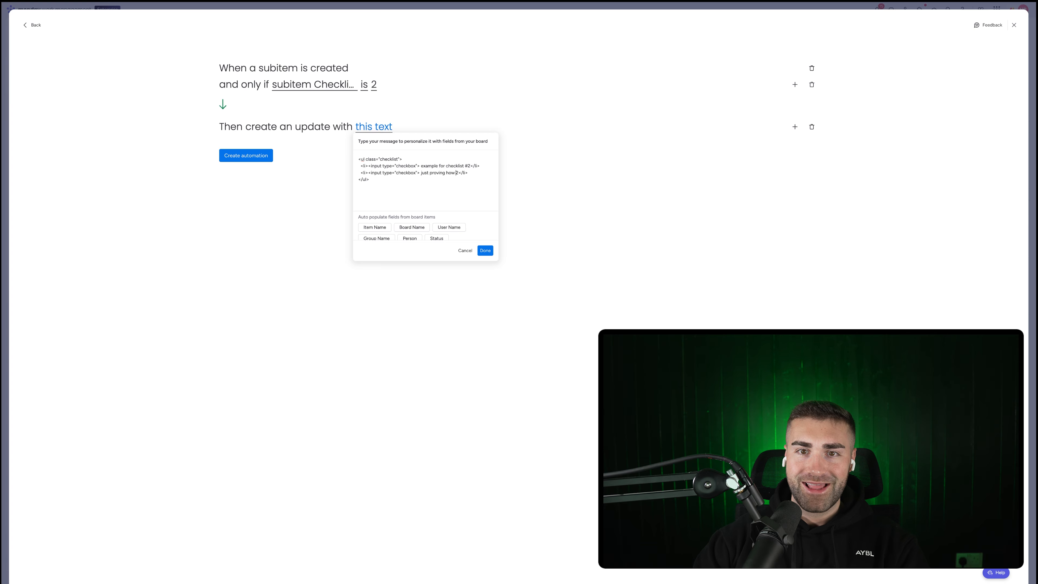
pyautogui.write(' this works for')
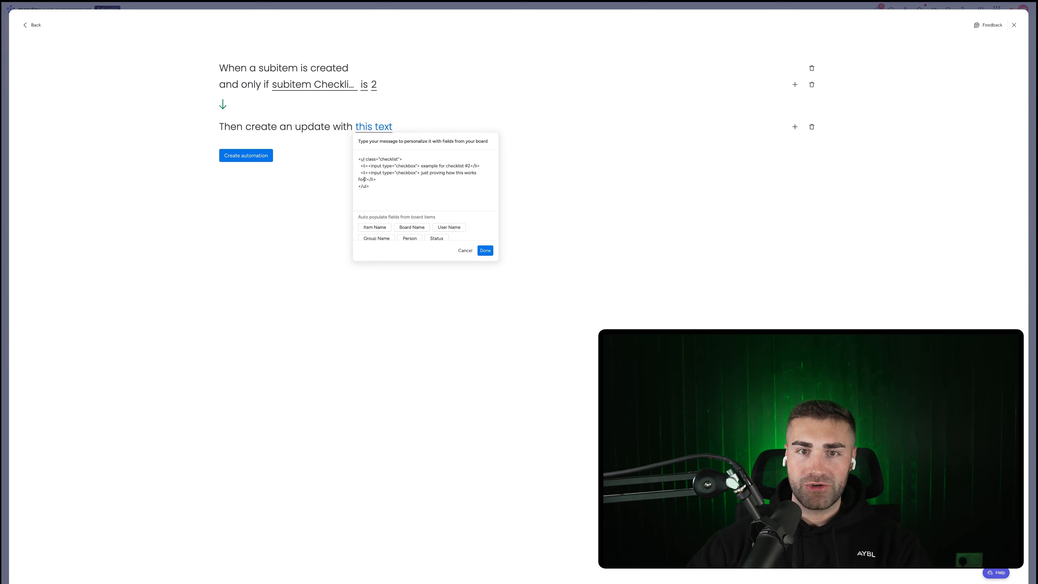
# Copy the full checklist HTML, confirm the update text and create the Checklist Trigger 2 automation.
pyautogui.hotkey('ctrl', 'a')
pyautogui.hotkey('ctrl', 'c')
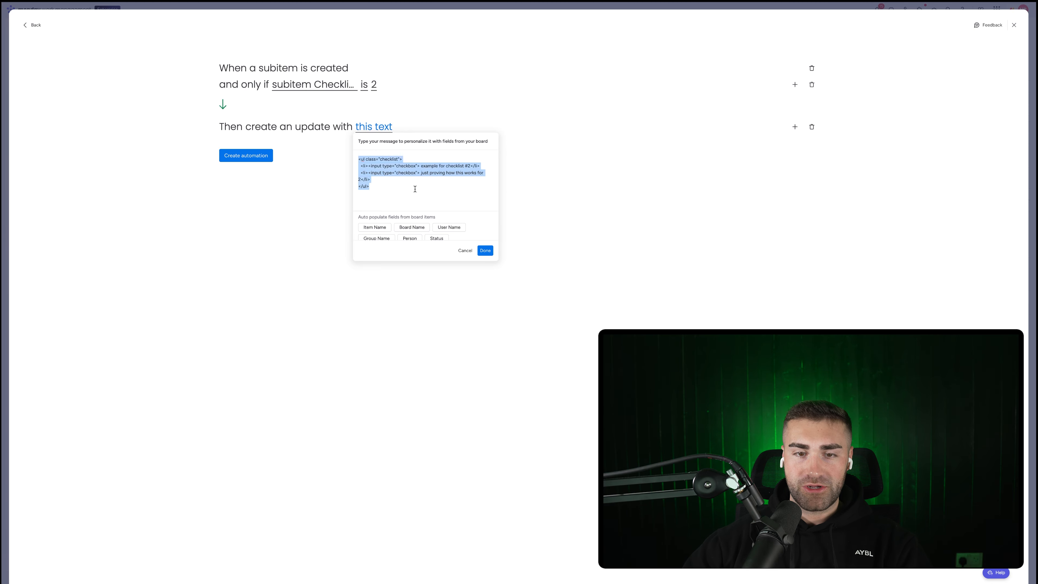
pyautogui.click(485, 249)
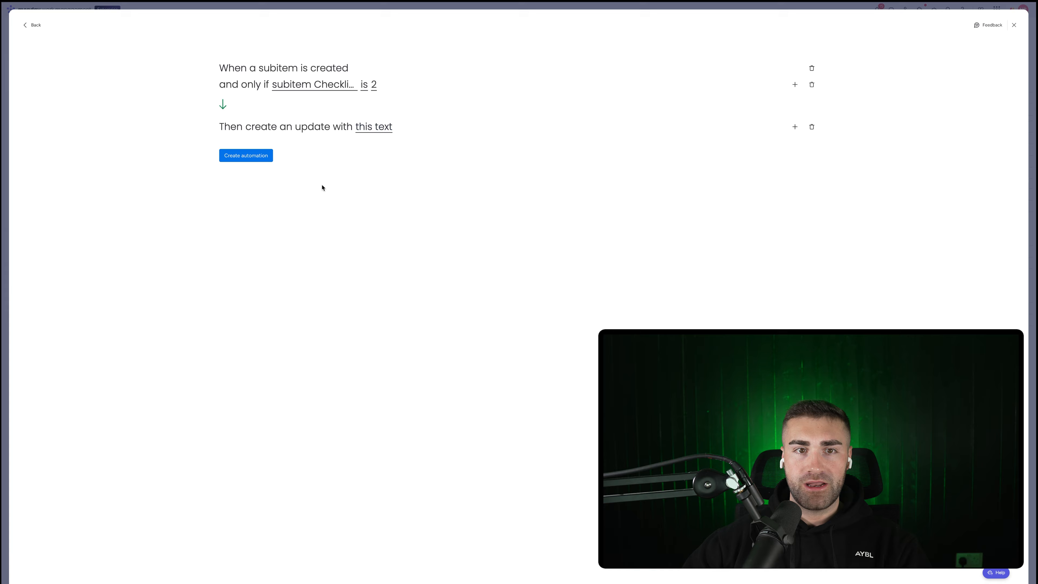
pyautogui.click(268, 156)
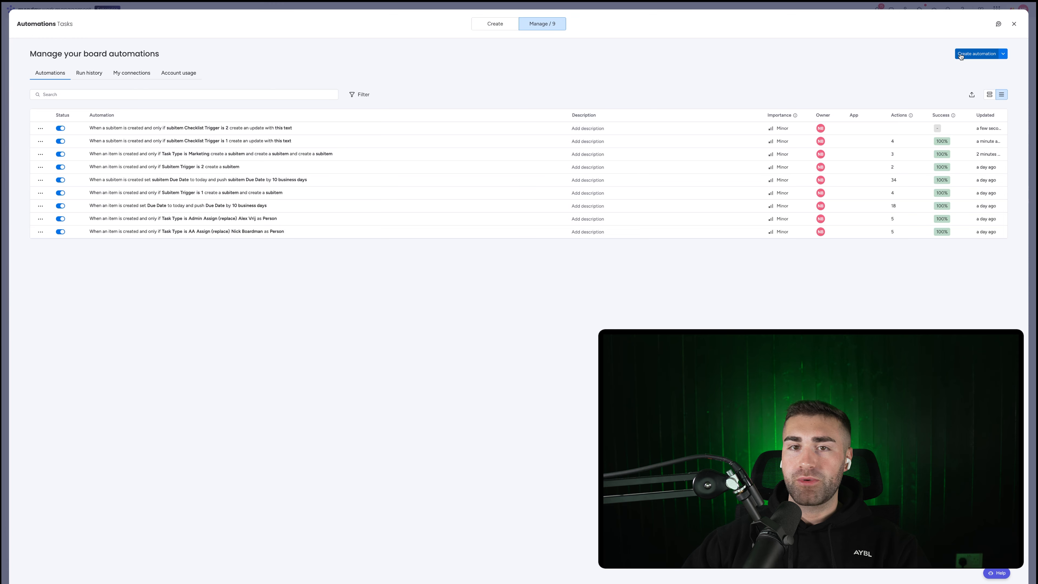
# Start another custom automation triggered when a subitem is created.
pyautogui.click(961, 56)
pyautogui.click(260, 71)
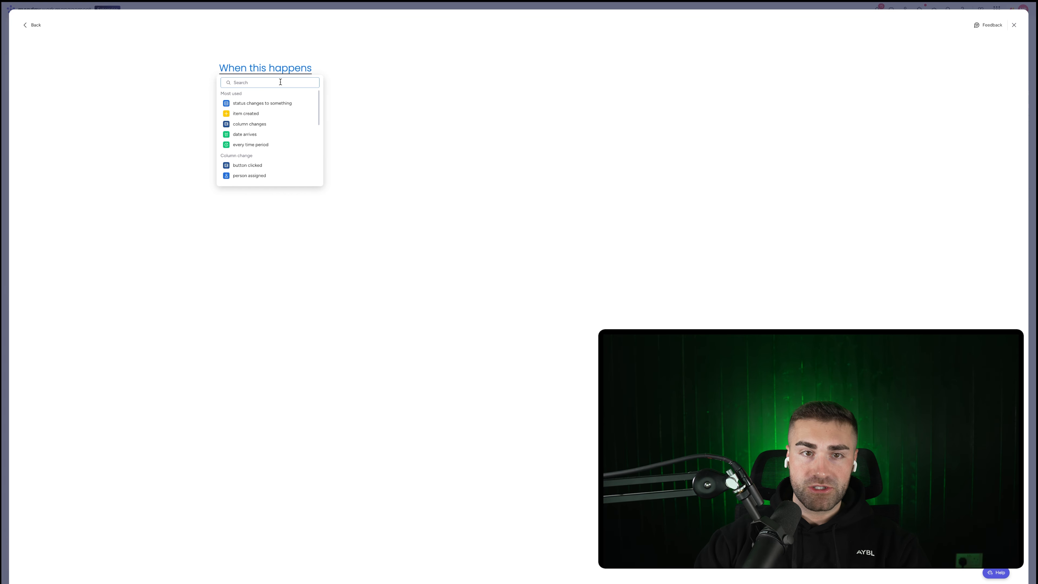
pyautogui.write('subitem')
pyautogui.click(279, 106)
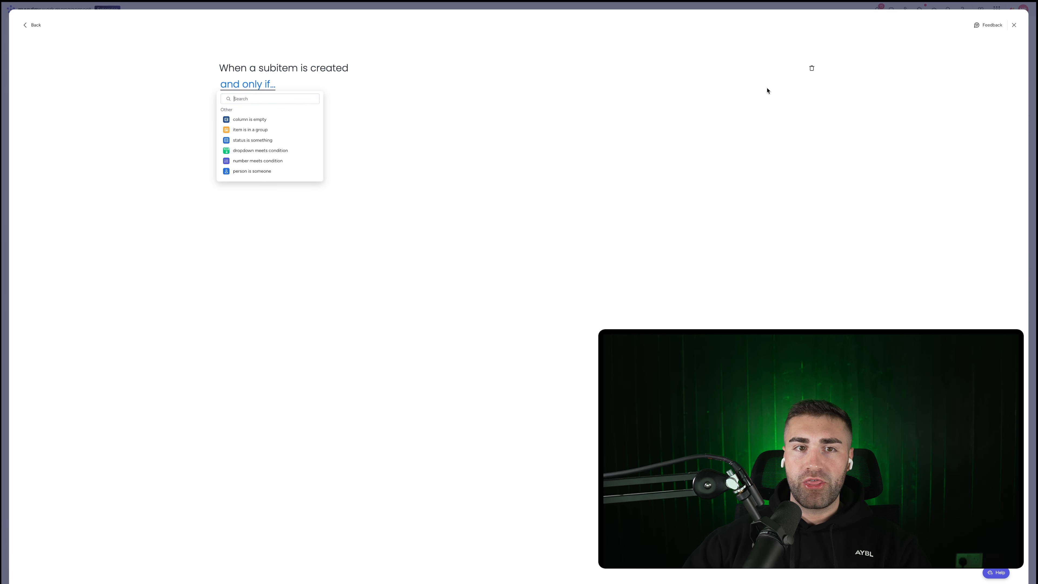
# Add a status condition so the automation runs only if the subitem Checklist Trigger is 3.
pyautogui.write('stat')
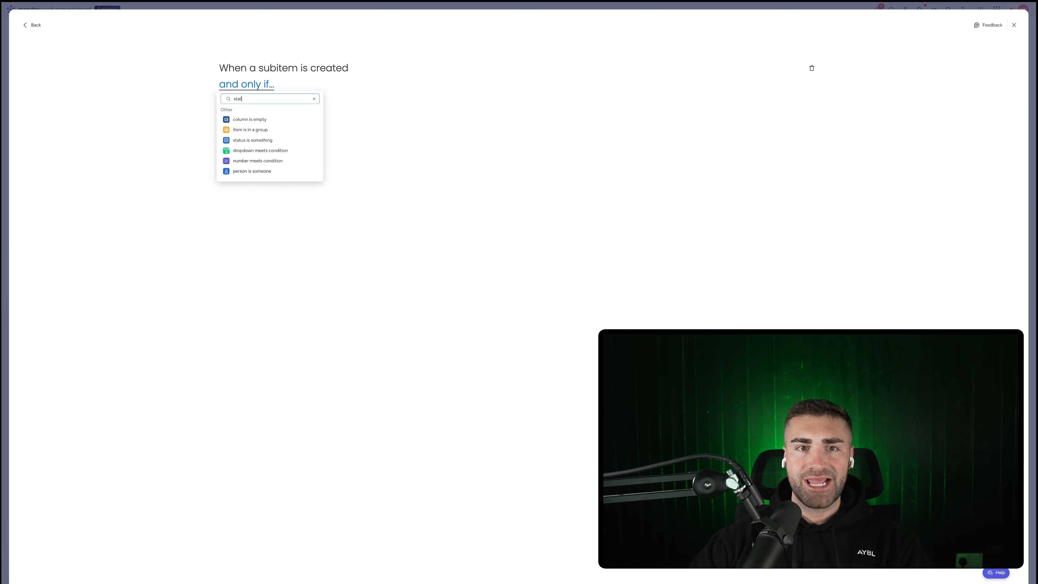
pyautogui.press('Return')
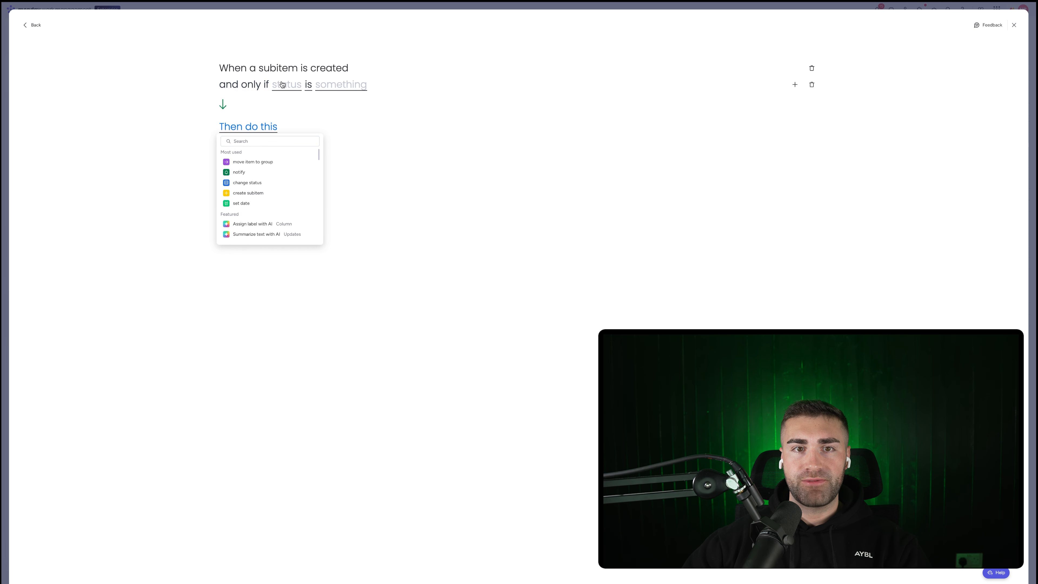
pyautogui.click(287, 84)
pyautogui.press('Return')
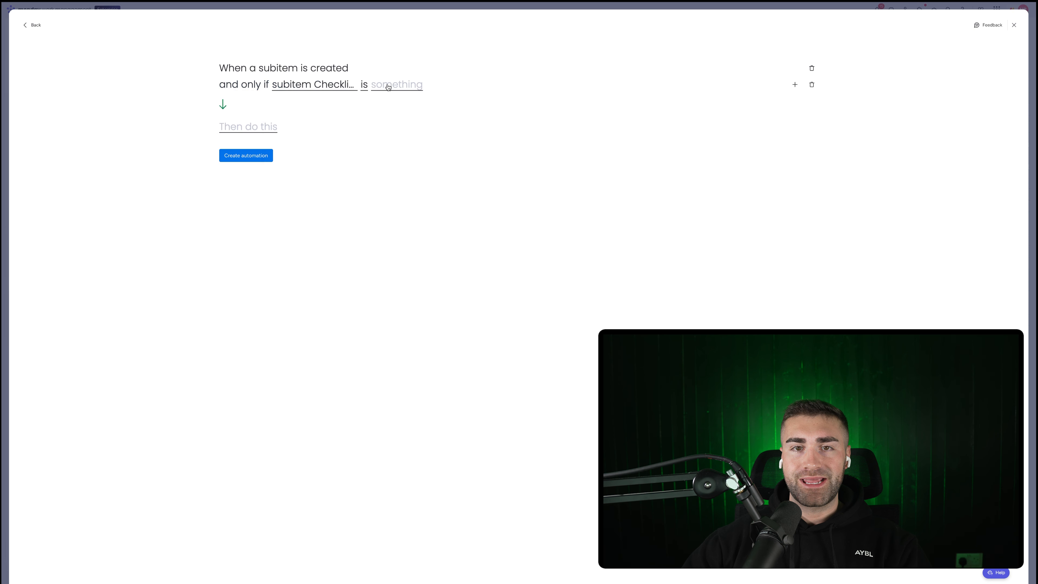
pyautogui.click(388, 85)
pyautogui.click(393, 138)
# Add a "create update" action for Checklist Trigger 3 and paste the copied checklist HTML as its text.
pyautogui.click(267, 130)
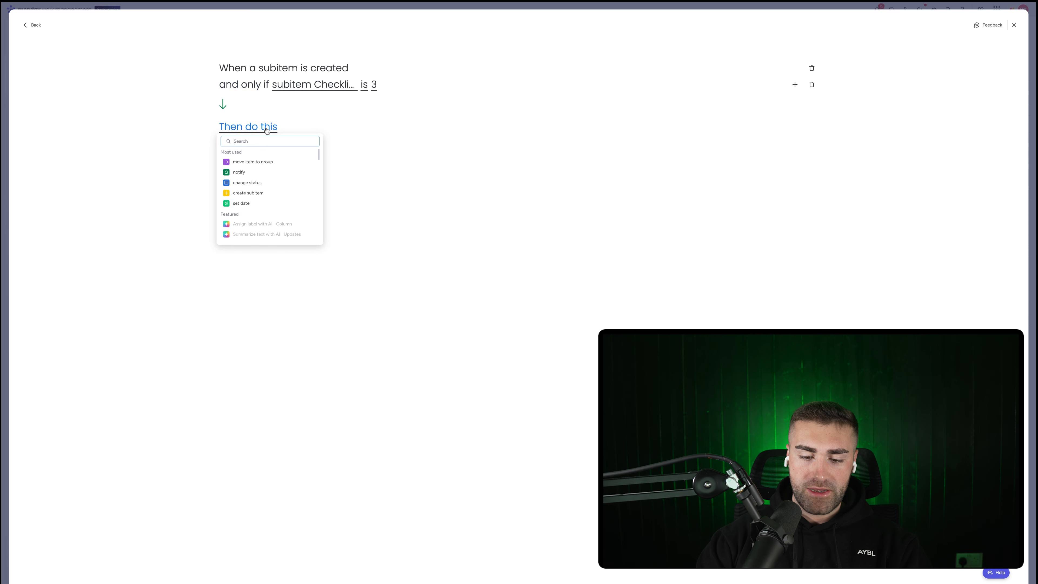
pyautogui.write('create')
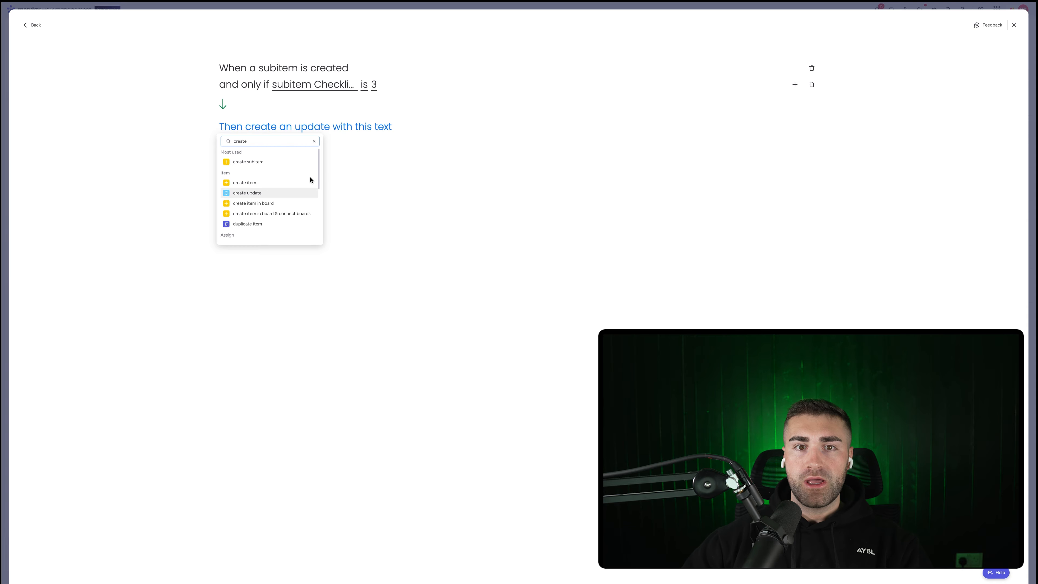
pyautogui.press('Return')
pyautogui.click(378, 128)
pyautogui.hotkey('ctrl', 'v')
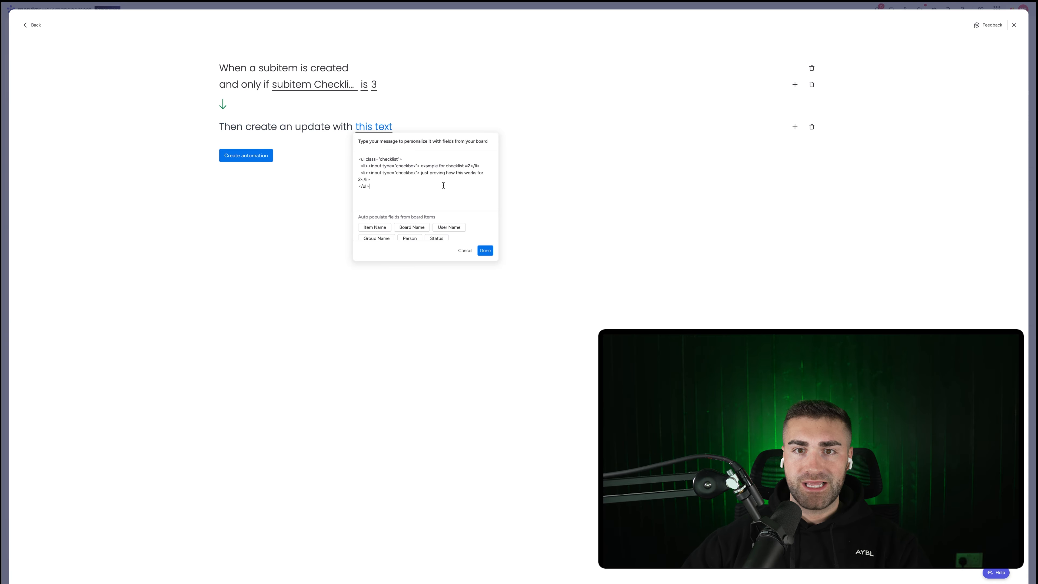
# Remove the second list item from the pasted checklist HTML.
pyautogui.moveTo(486, 172); pyautogui.dragTo(356, 173)
pyautogui.press('BackSpace')
pyautogui.press('BackSpace')
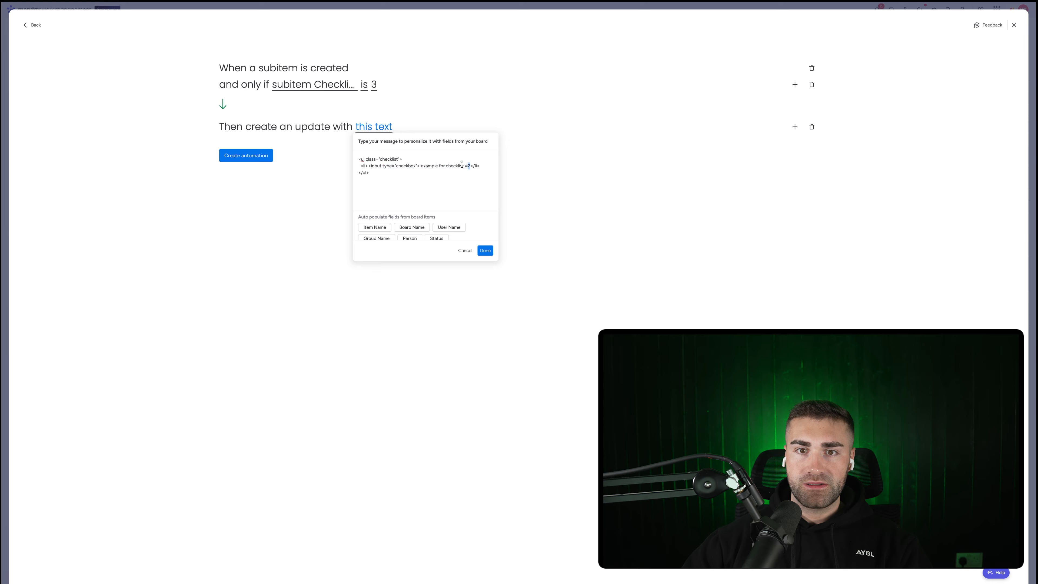
# Reword the remaining checklist item as "#3 example for YouTube", create the automation and return to the Tasks board.
pyautogui.moveTo(461, 164); pyautogui.dragTo(422, 164)
pyautogui.write('#3')
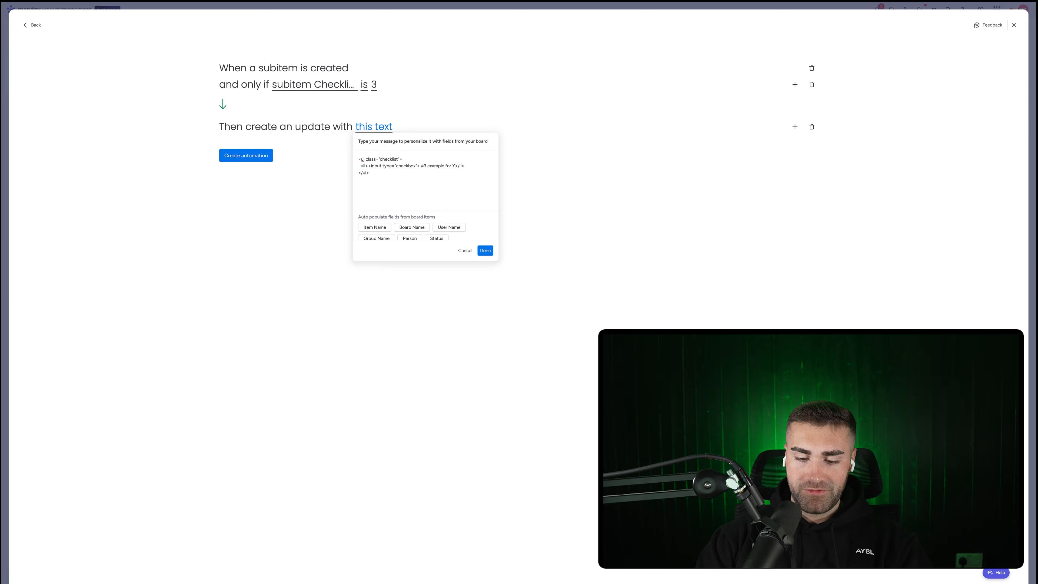
pyautogui.write(' example for YouTube')
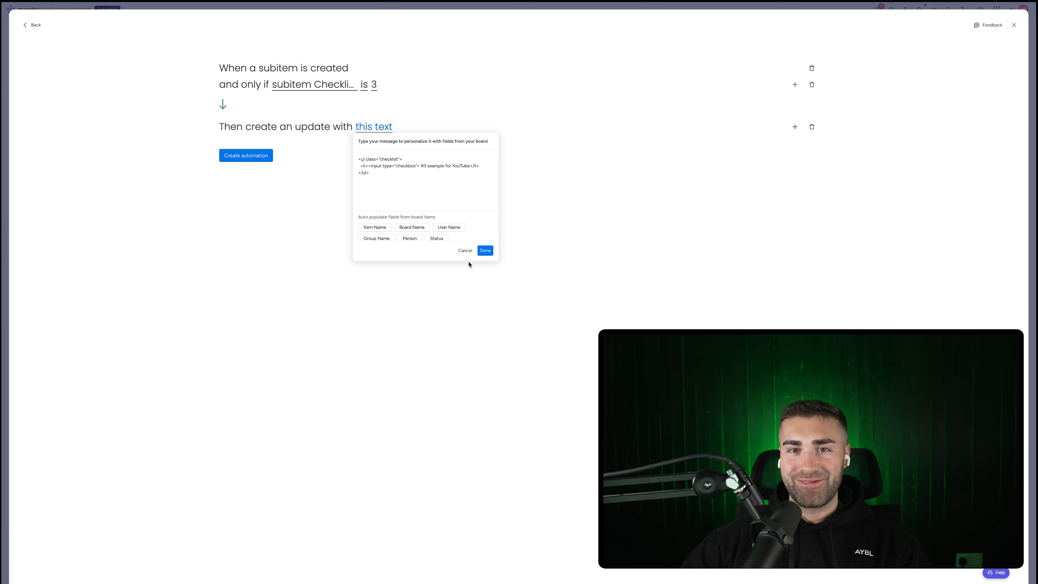
pyautogui.click(485, 252)
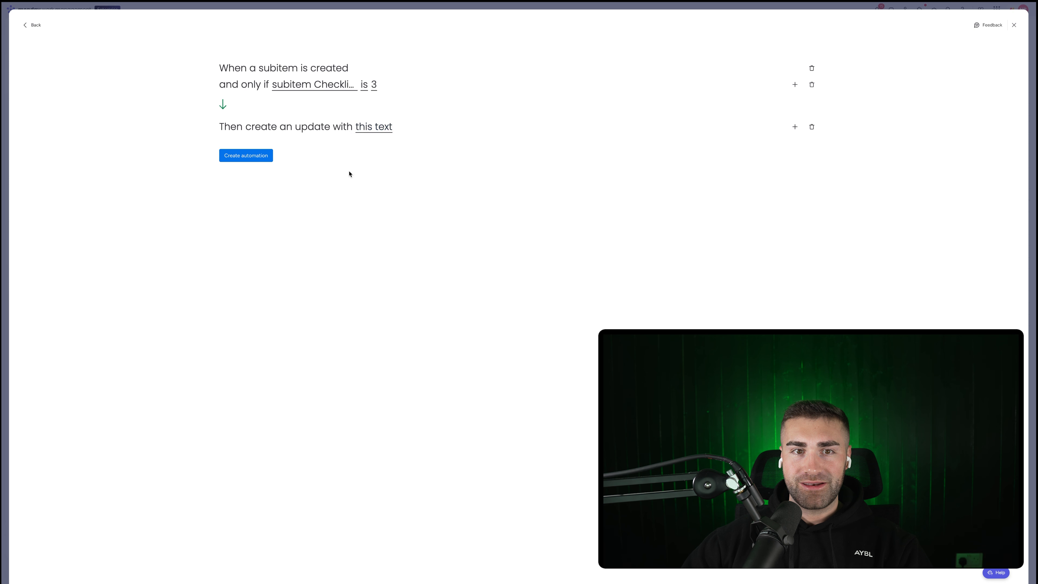
pyautogui.click(252, 156)
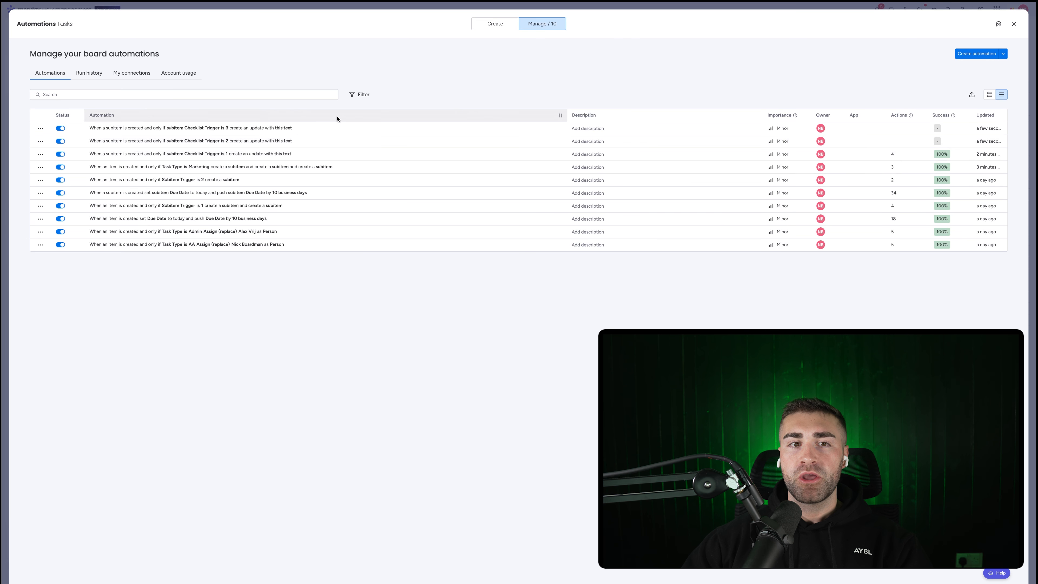
pyautogui.press('Escape')
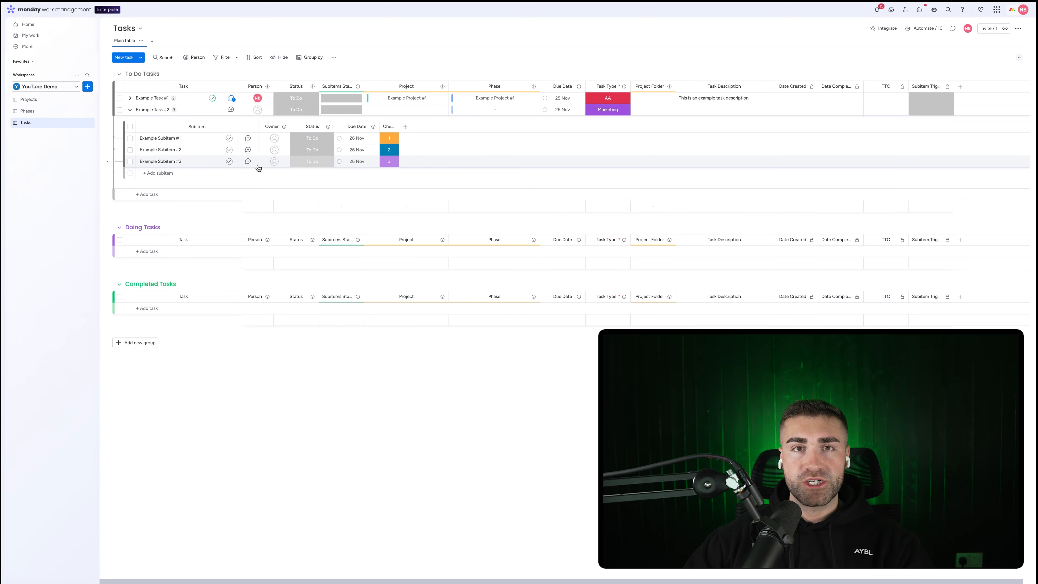
# Open the automation for Marketing tasks and add a fourth "create subitem" action.
pyautogui.click(927, 29)
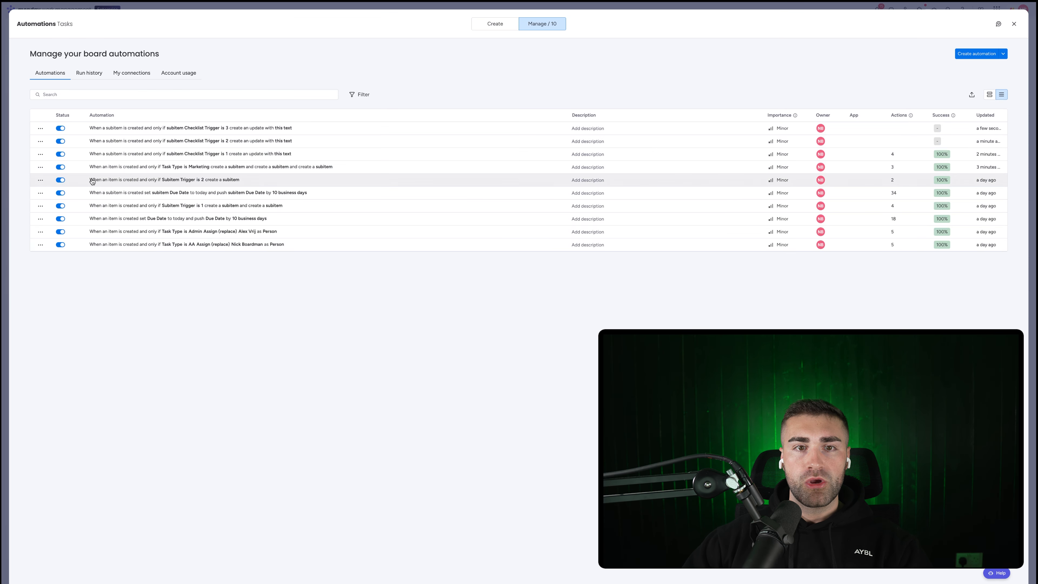
pyautogui.click(122, 169)
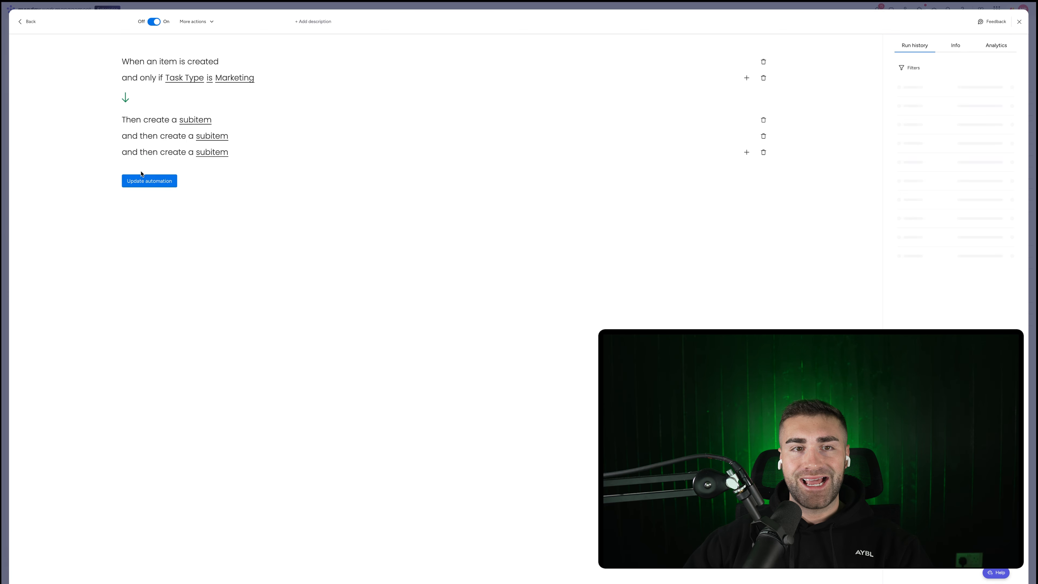
pyautogui.click(747, 153)
pyautogui.write('cre')
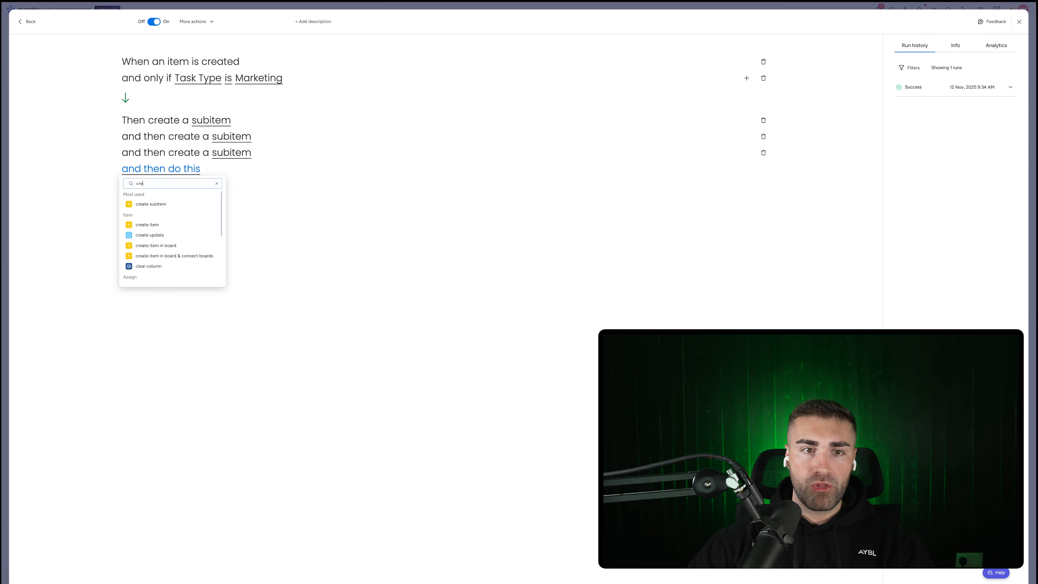
pyautogui.click(141, 204)
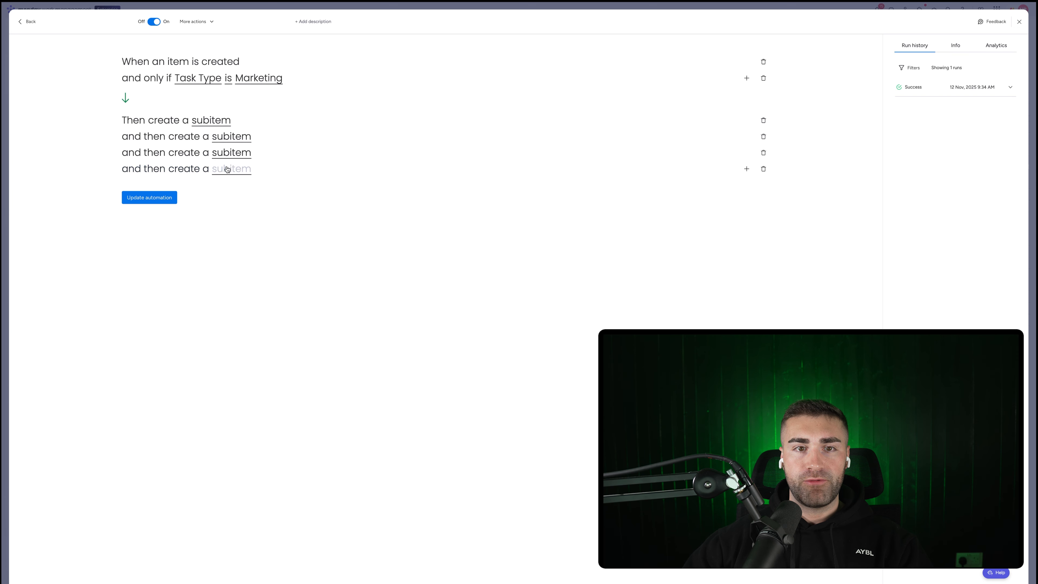
# Name the fourth subitem "Example Subitem #4" without a Checklist Trigger value, update the automation and return to the board.
pyautogui.click(545, 264)
pyautogui.write('Ex')
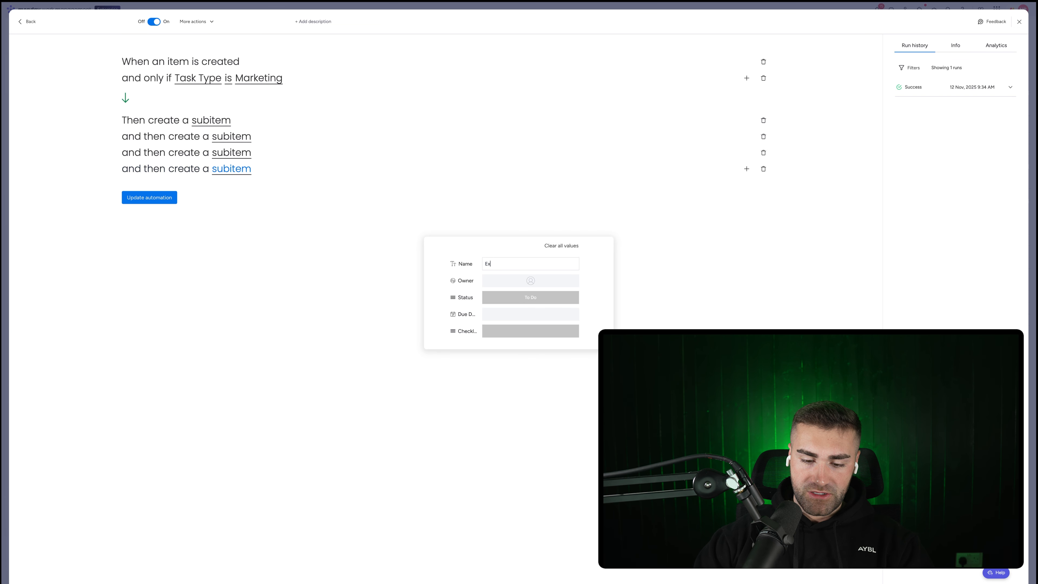
pyautogui.write('ample Subitem #')
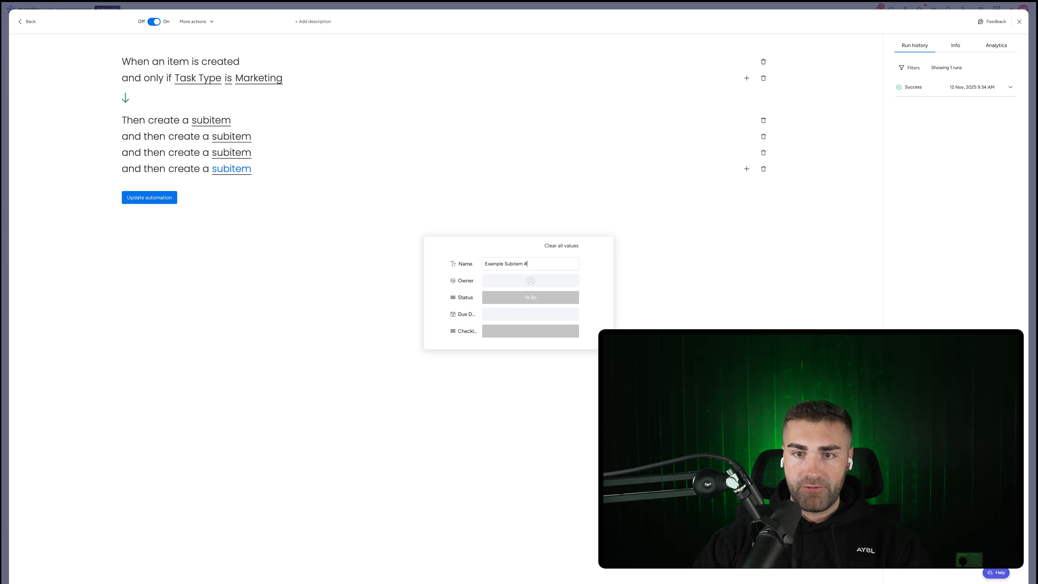
pyautogui.write('4')
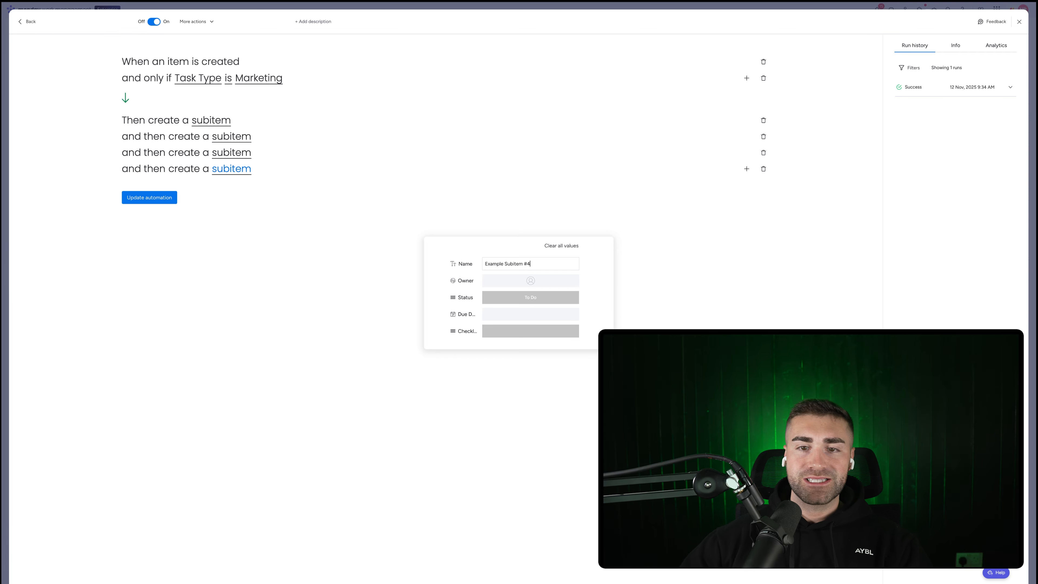
pyautogui.click(442, 205)
pyautogui.click(149, 198)
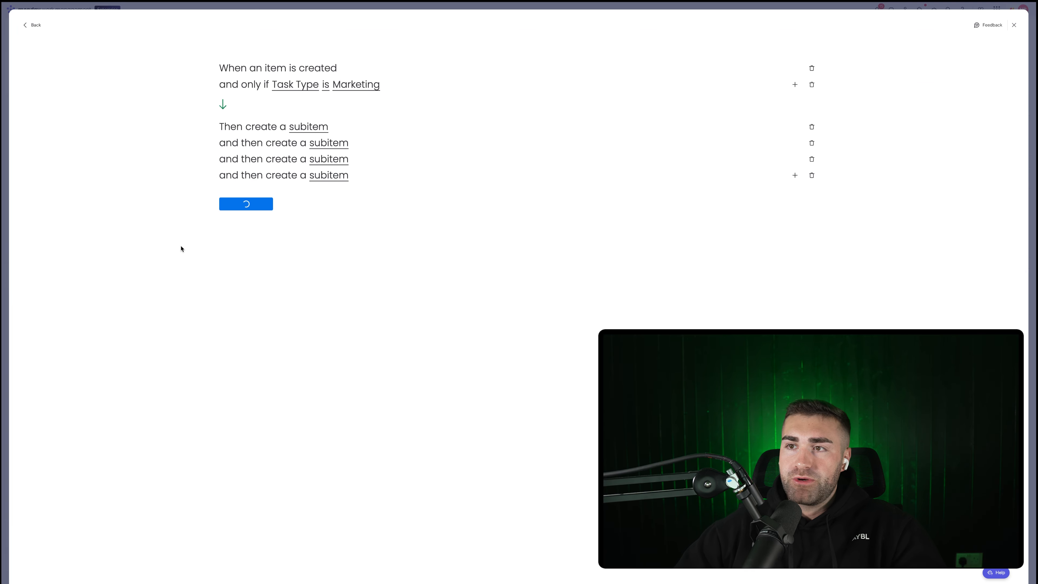
pyautogui.press('Escape')
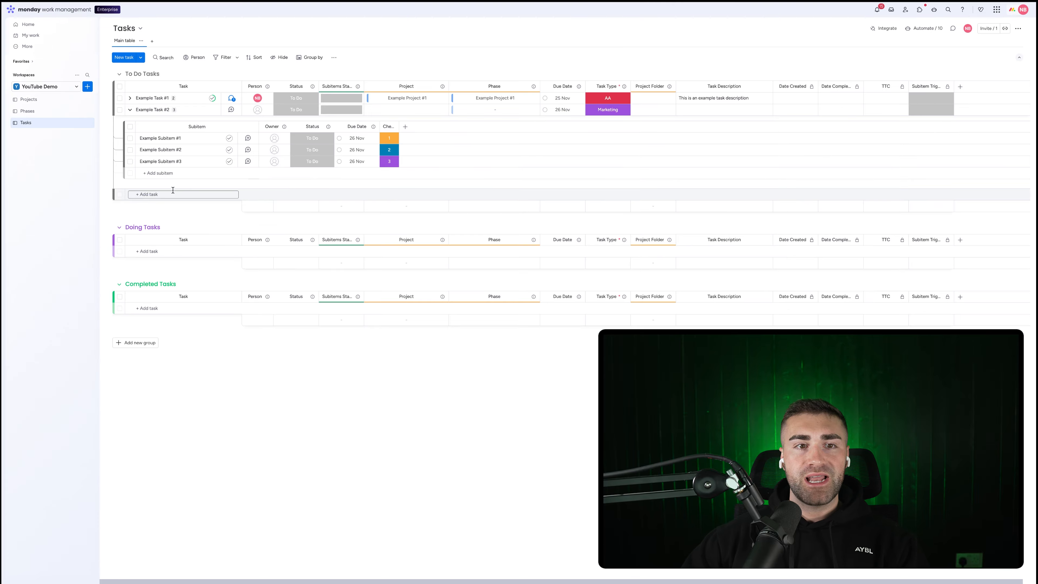
# Collapse Example Task #2 and create a task named "Example Task #3" with the Marketing task type in To Do Tasks.
pyautogui.click(130, 109)
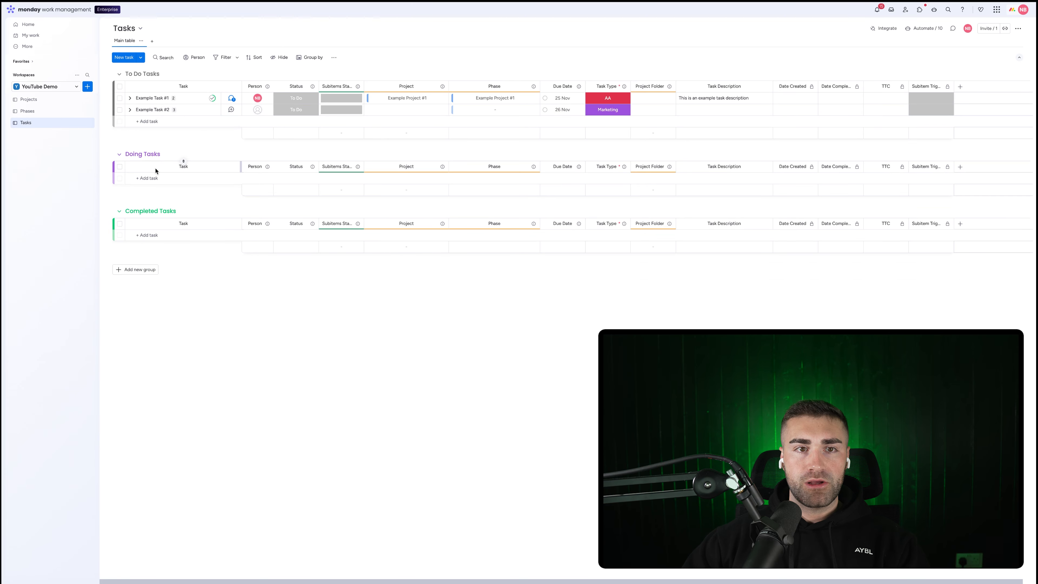
pyautogui.click(144, 122)
pyautogui.write('Example ')
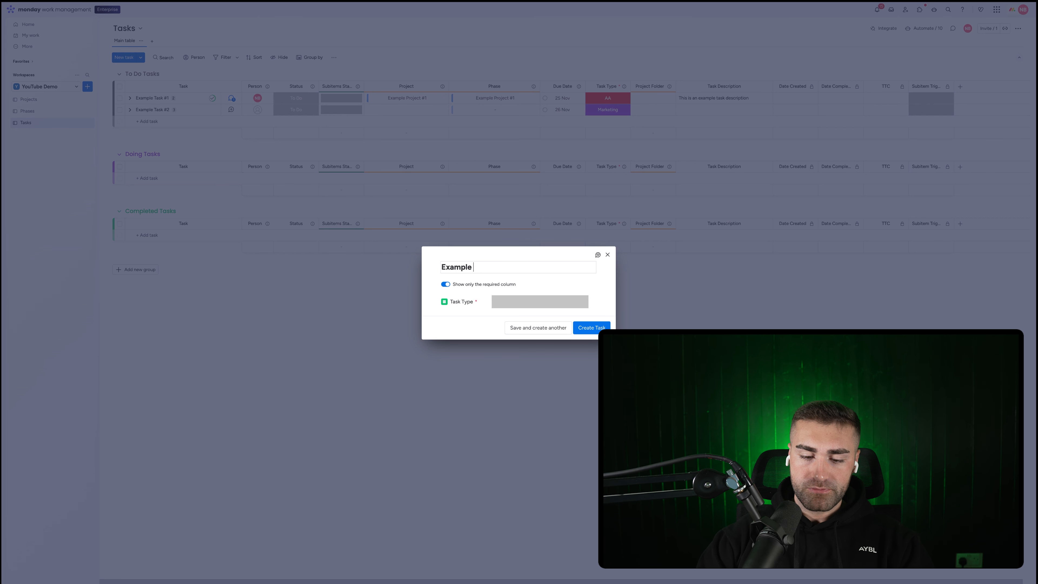
pyautogui.write('Task #3')
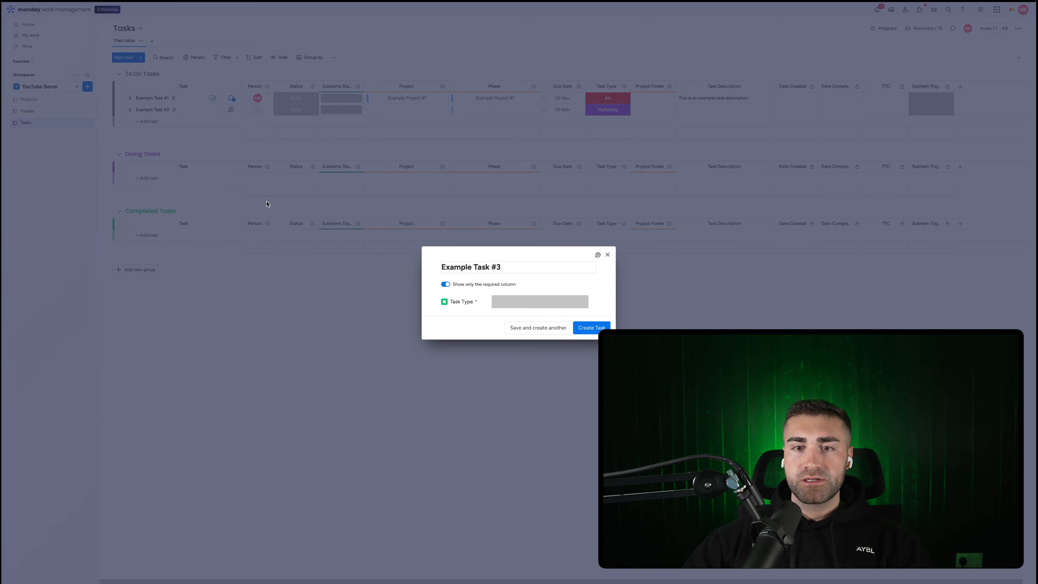
pyautogui.click(507, 303)
pyautogui.click(540, 362)
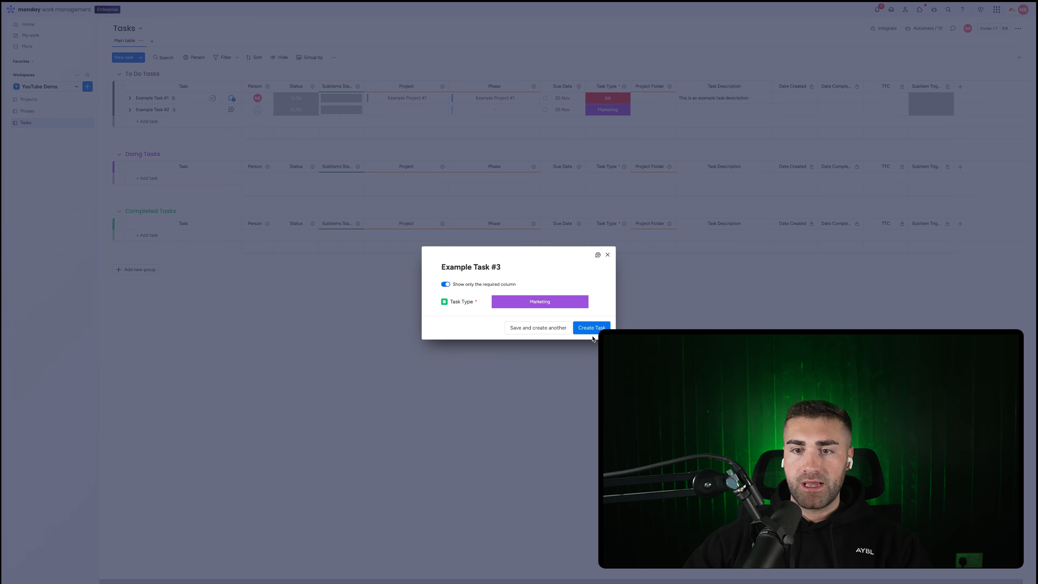
pyautogui.click(590, 328)
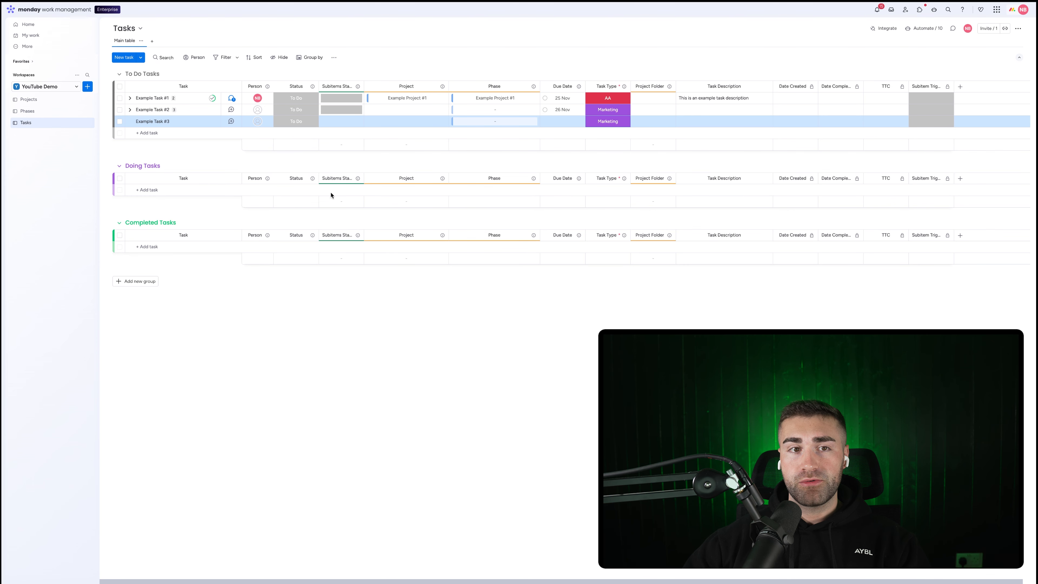
# Expand Example Task #3 and check the automated checklist updates on Example Subitems #3, #2 and #1, closing each one after viewing.
pyautogui.click(130, 121)
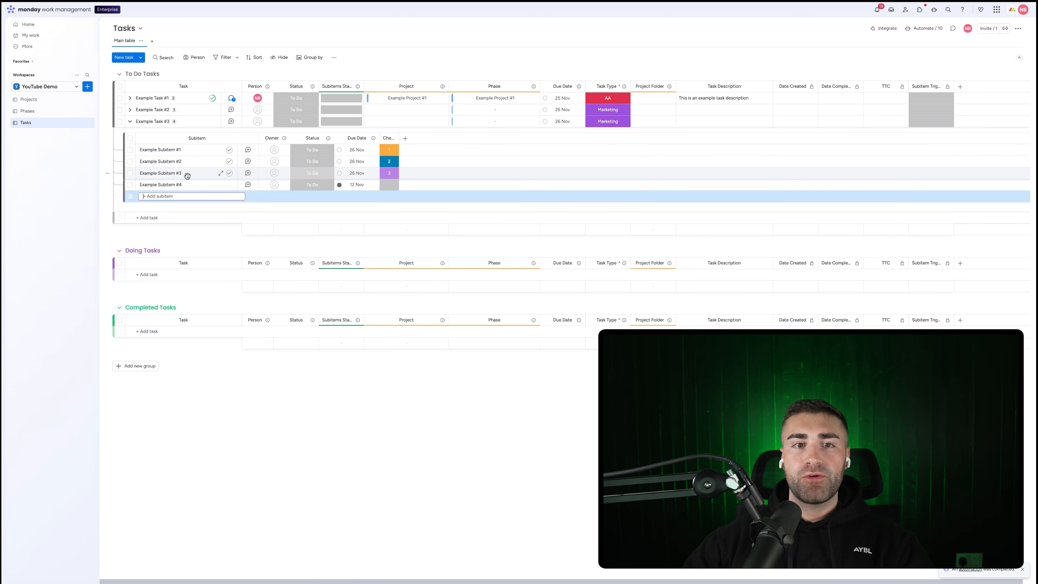
pyautogui.click(248, 173)
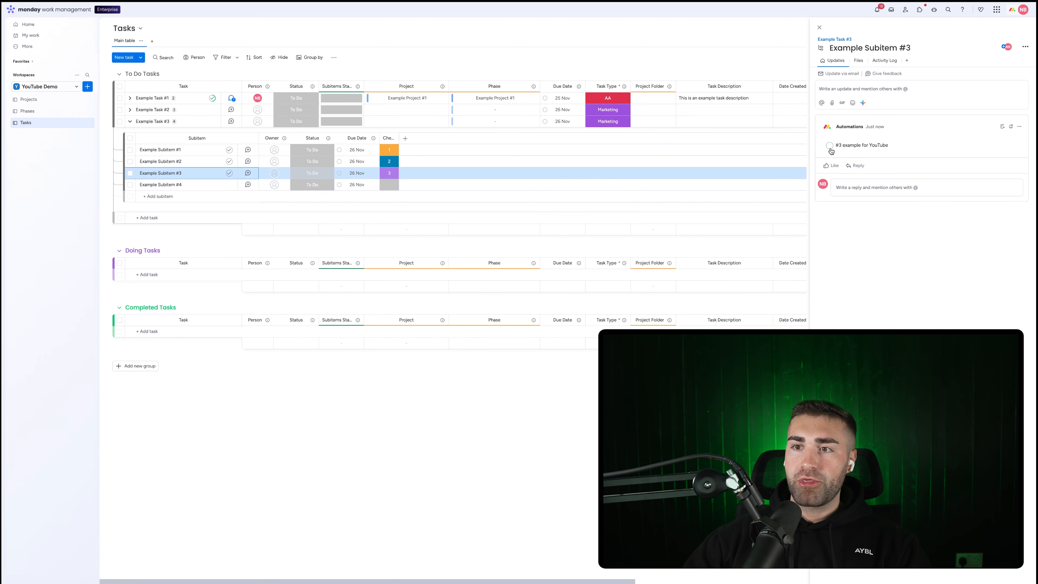
pyautogui.click(819, 27)
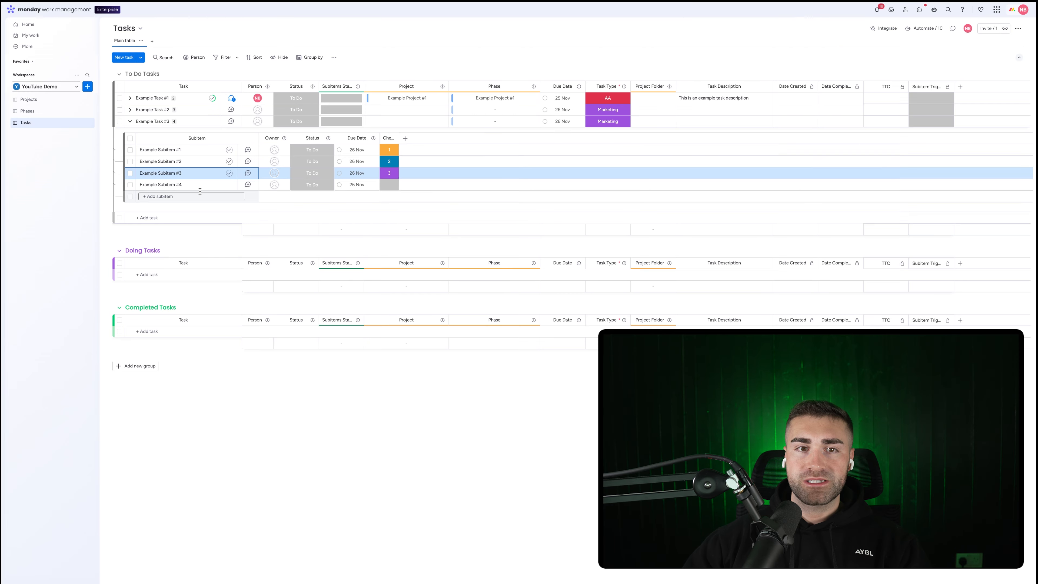
pyautogui.click(229, 161)
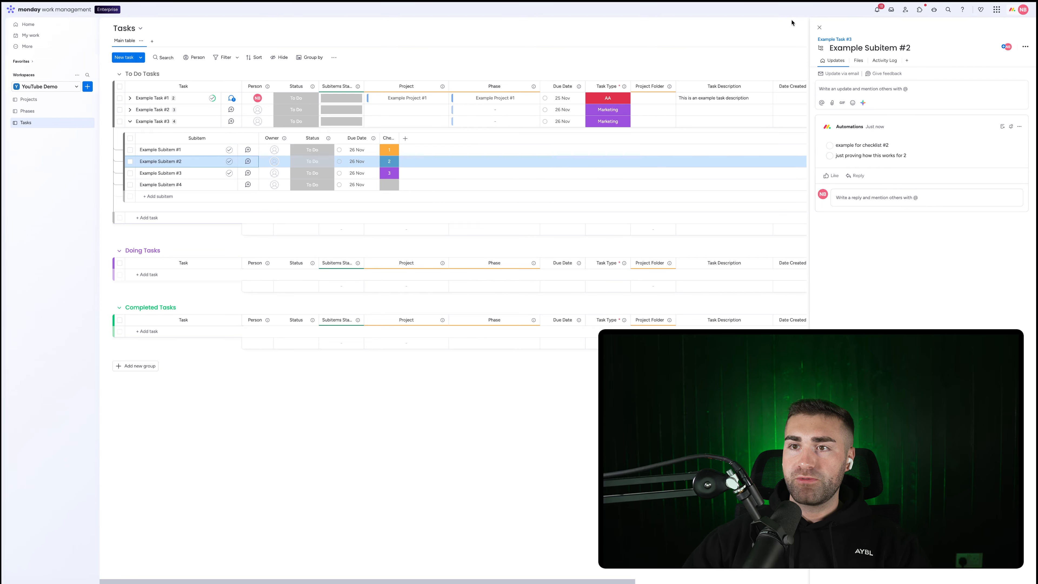
pyautogui.click(819, 28)
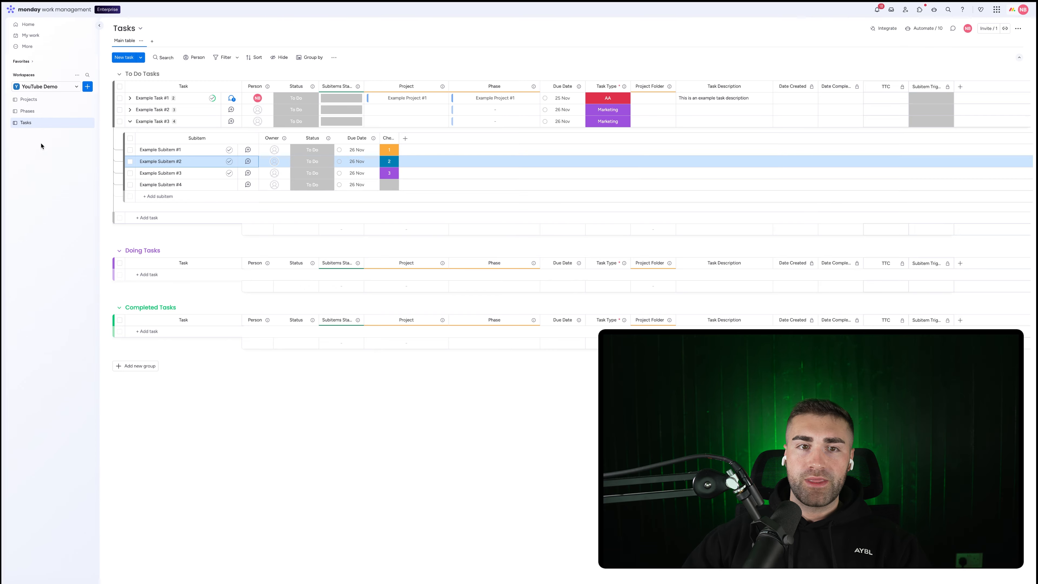
pyautogui.click(226, 150)
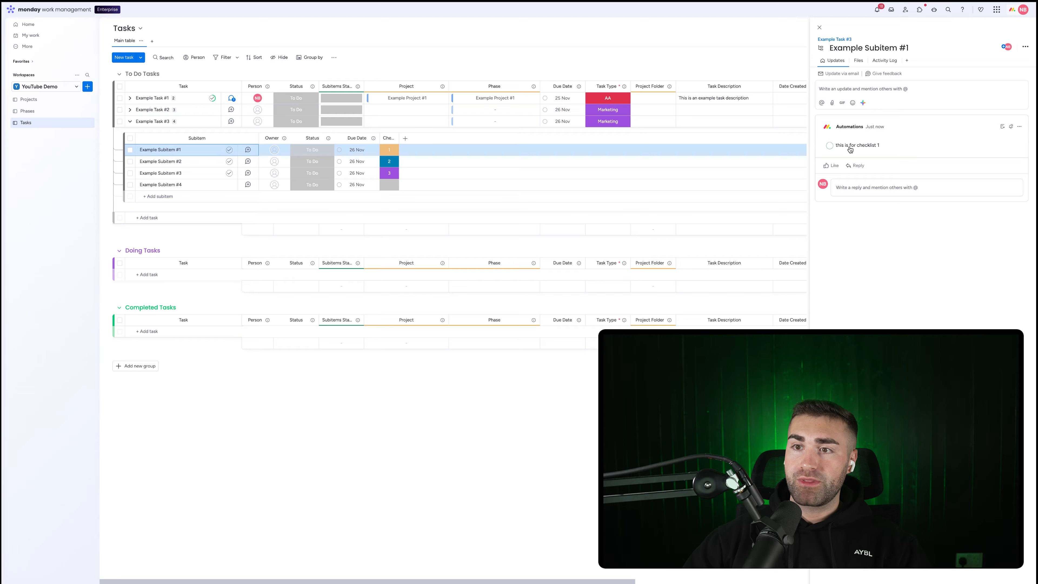
pyautogui.click(819, 27)
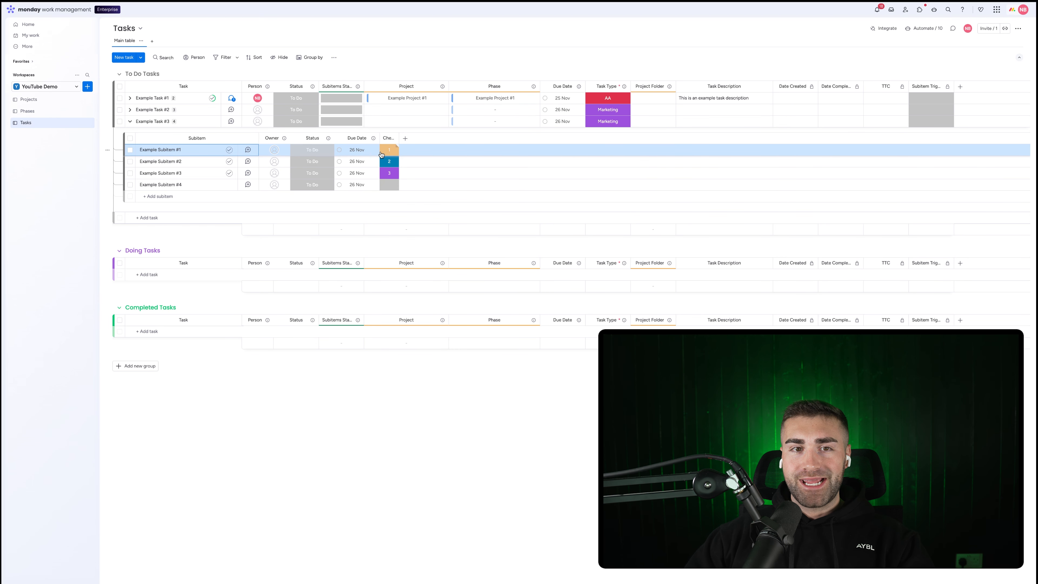
pyautogui.click(229, 150)
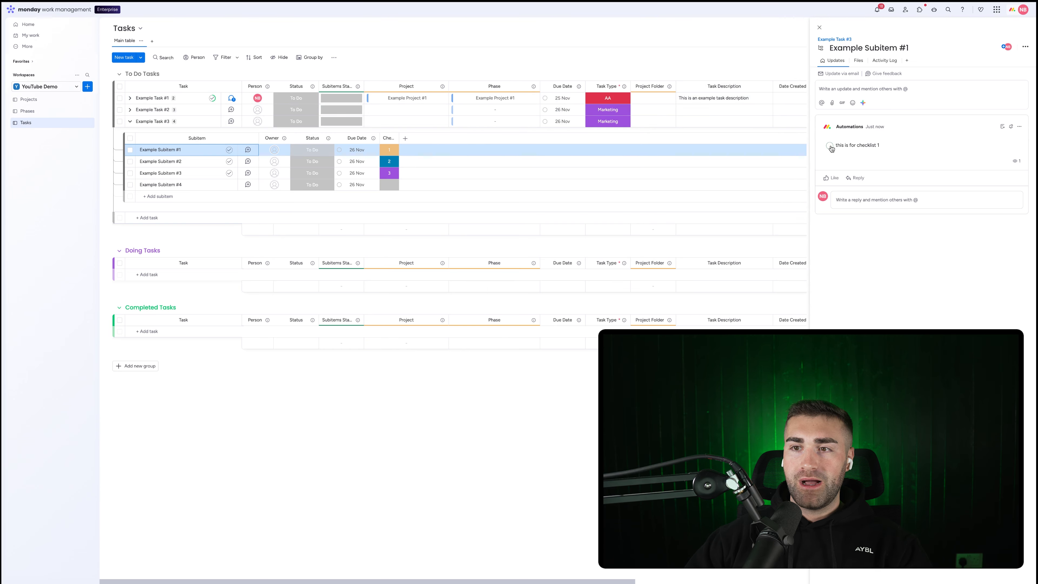
pyautogui.click(819, 27)
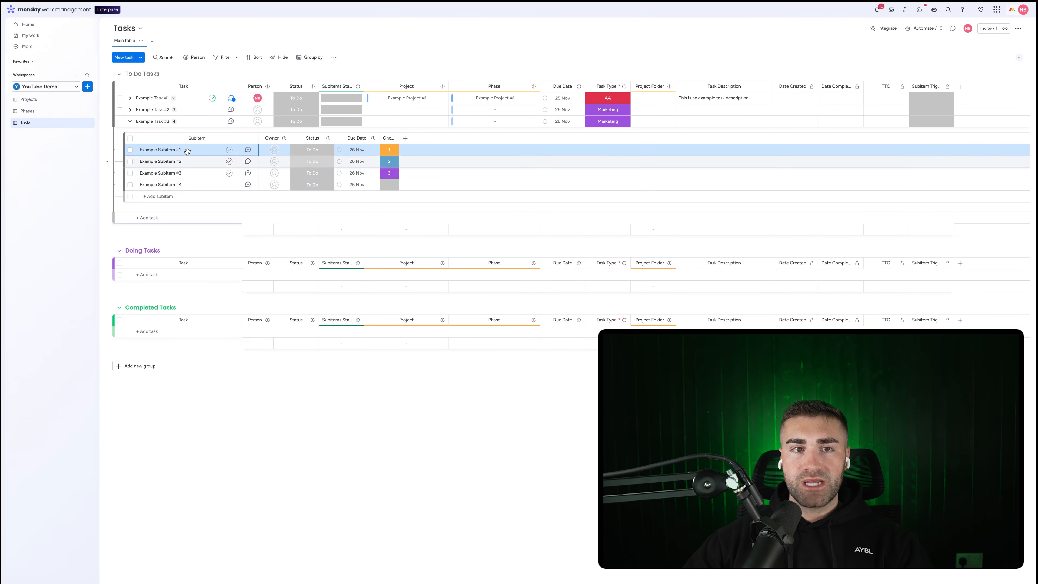